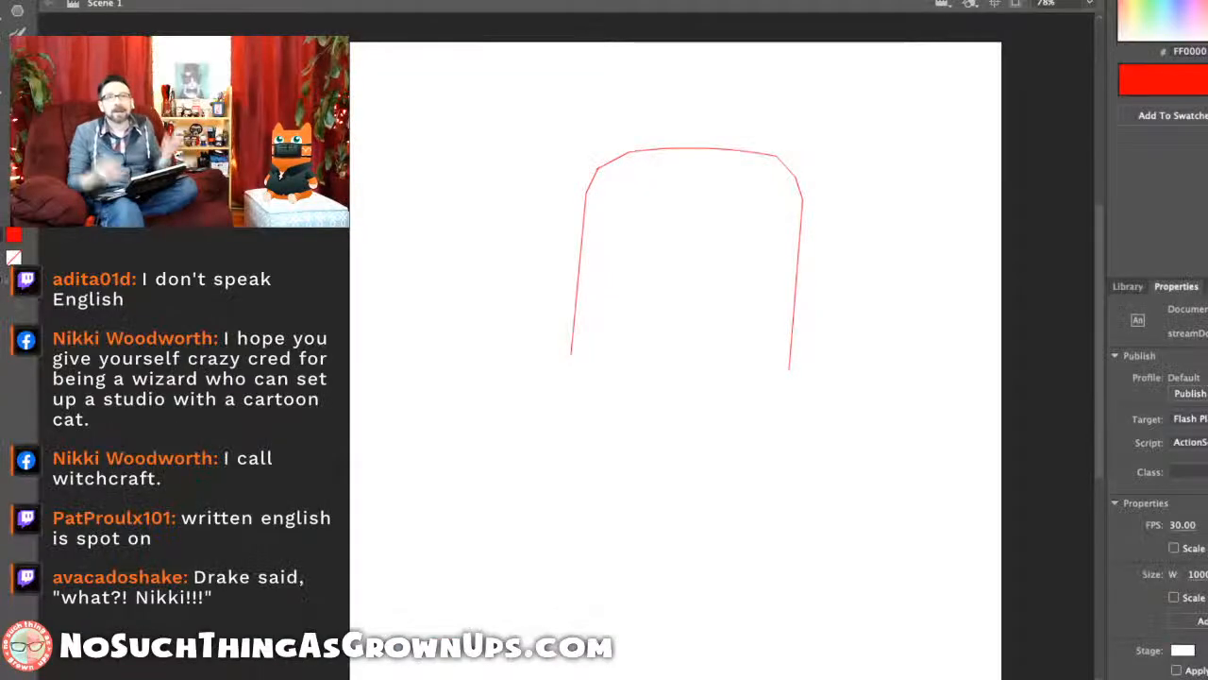
Step: Extend the lower ends of both side lines of the head outline slightly downward
scroll(670, 346, down, 2)
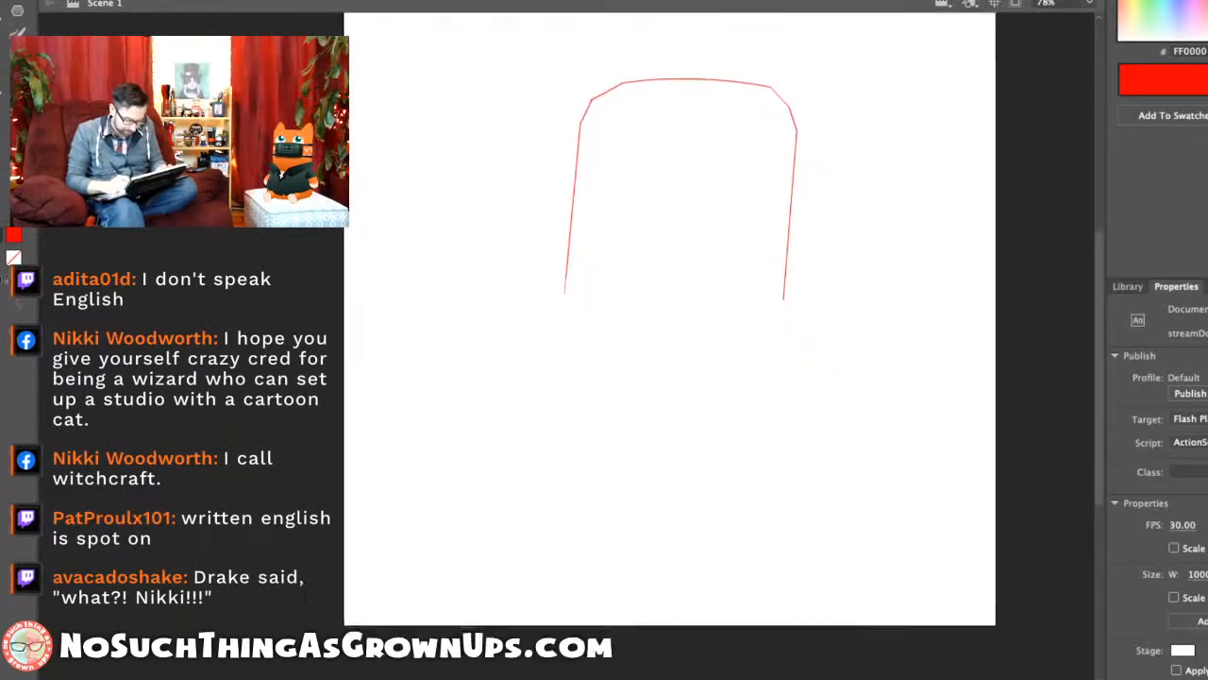
key(n)
drag(781, 302, 774, 314)
drag(564, 287, 563, 300)
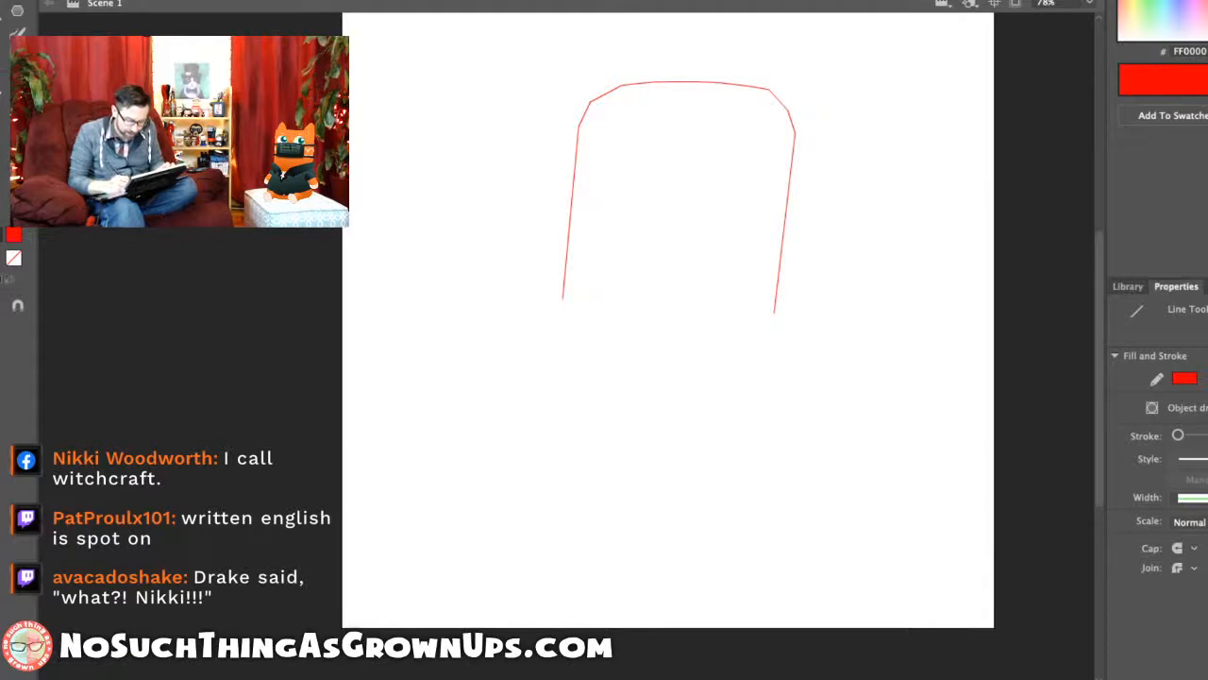
Step: Reshape the upper-left corner of the head outline, deleting the surplus short segments and leaving an even two-angle bevel
key(v)
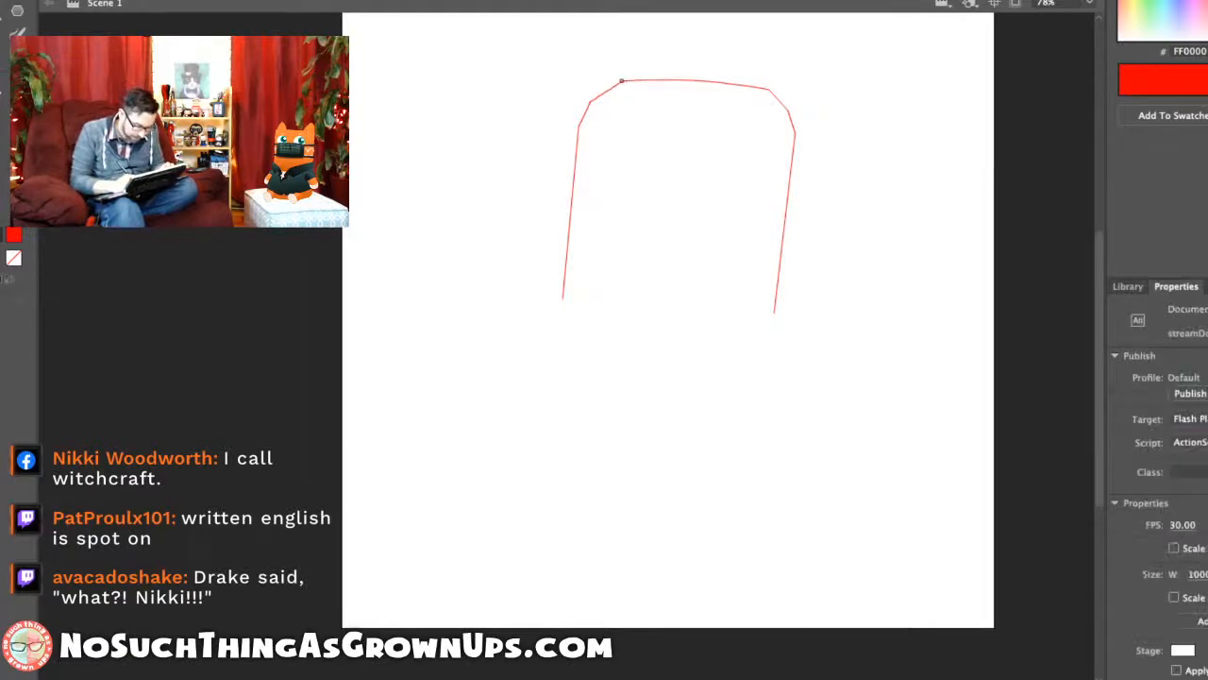
drag(591, 102, 605, 78)
click(603, 82)
shift+click(583, 89)
key(Delete)
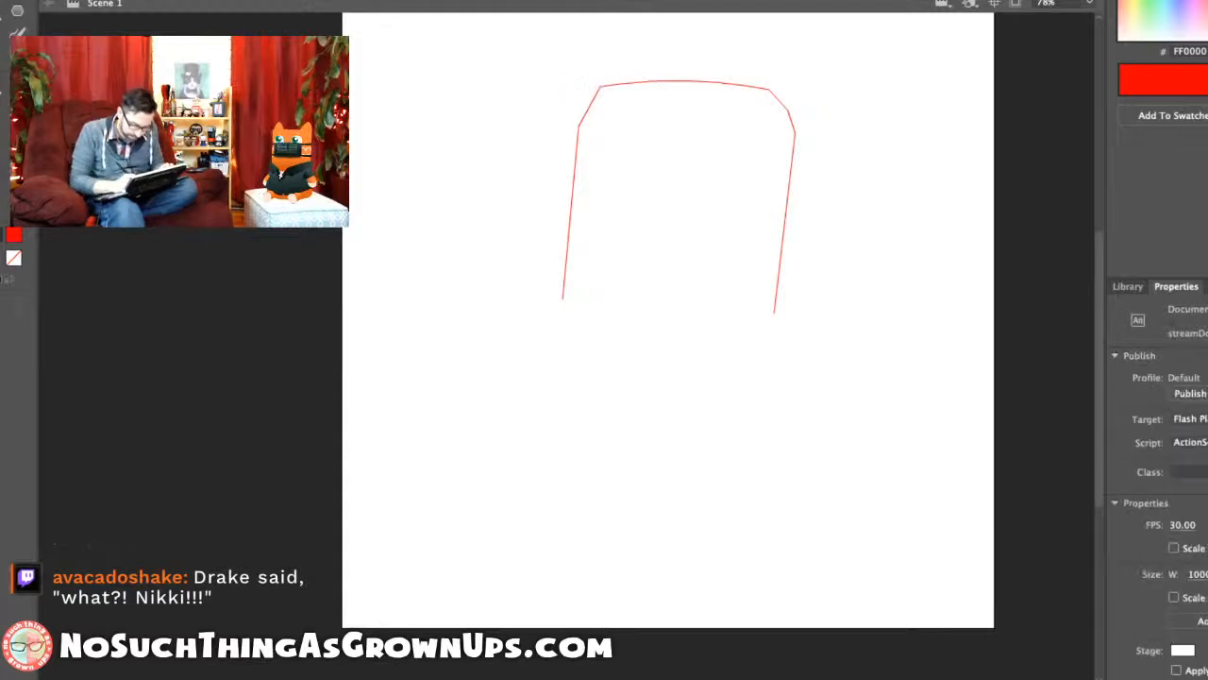
drag(601, 93, 593, 98)
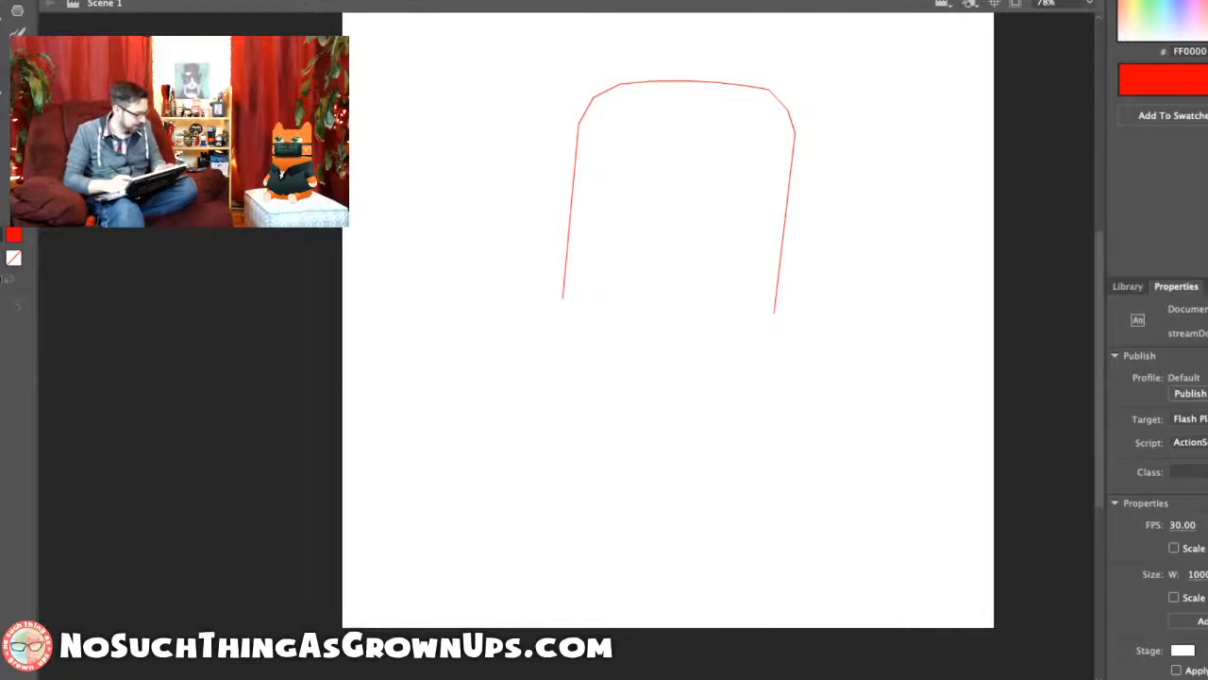
Step: Adjust the free lower ends of the head's two side lines so they finish at nearly the same height
drag(563, 299, 564, 288)
key(n)
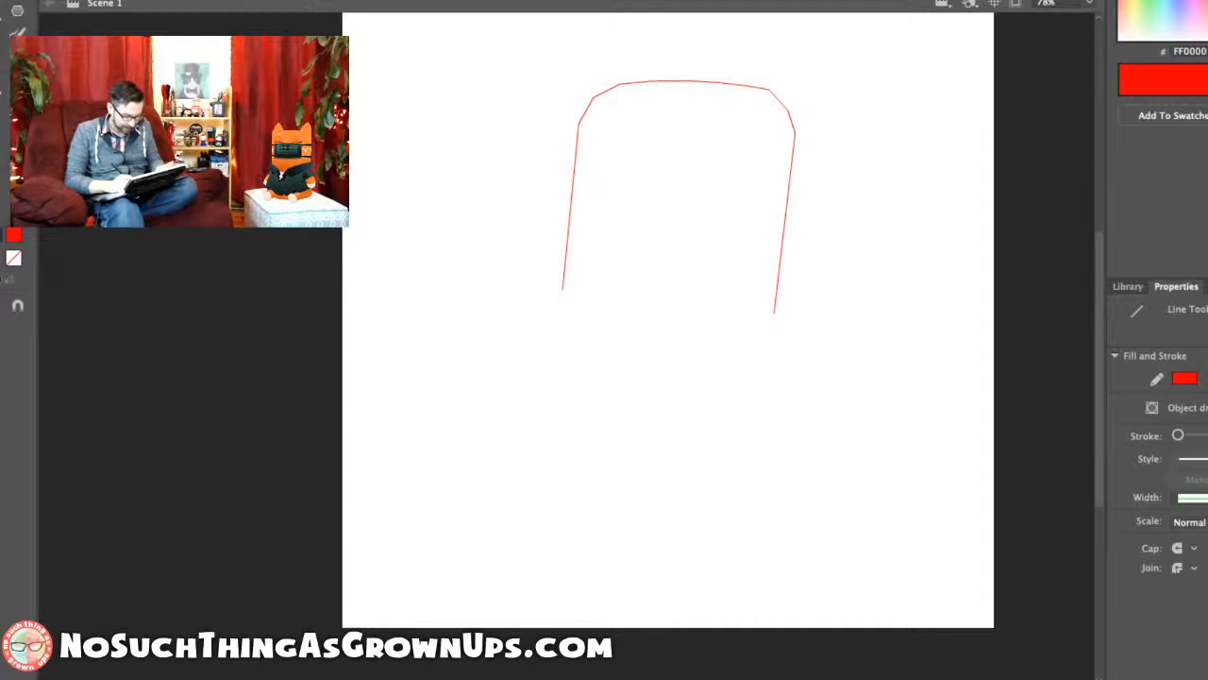
drag(563, 290, 567, 295)
drag(775, 312, 776, 302)
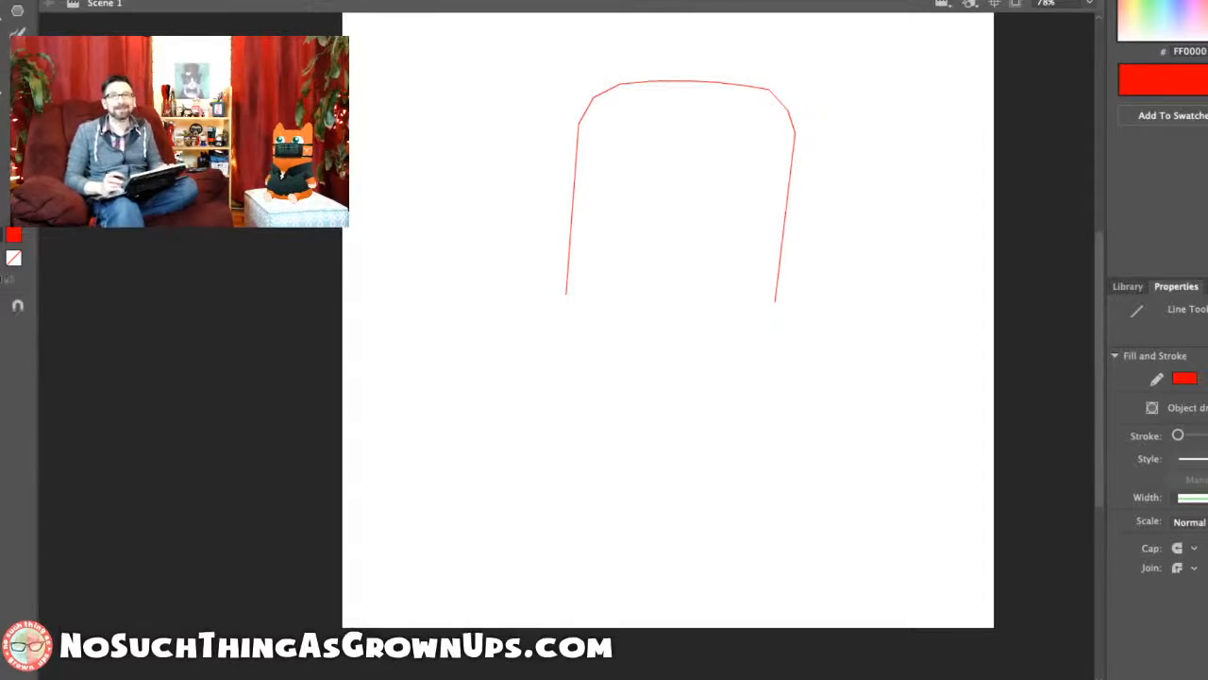
Step: Close the head outline with two inward-slanting jaw lines and a nearly flat chin line, using object snapping
drag(566, 295, 621, 359)
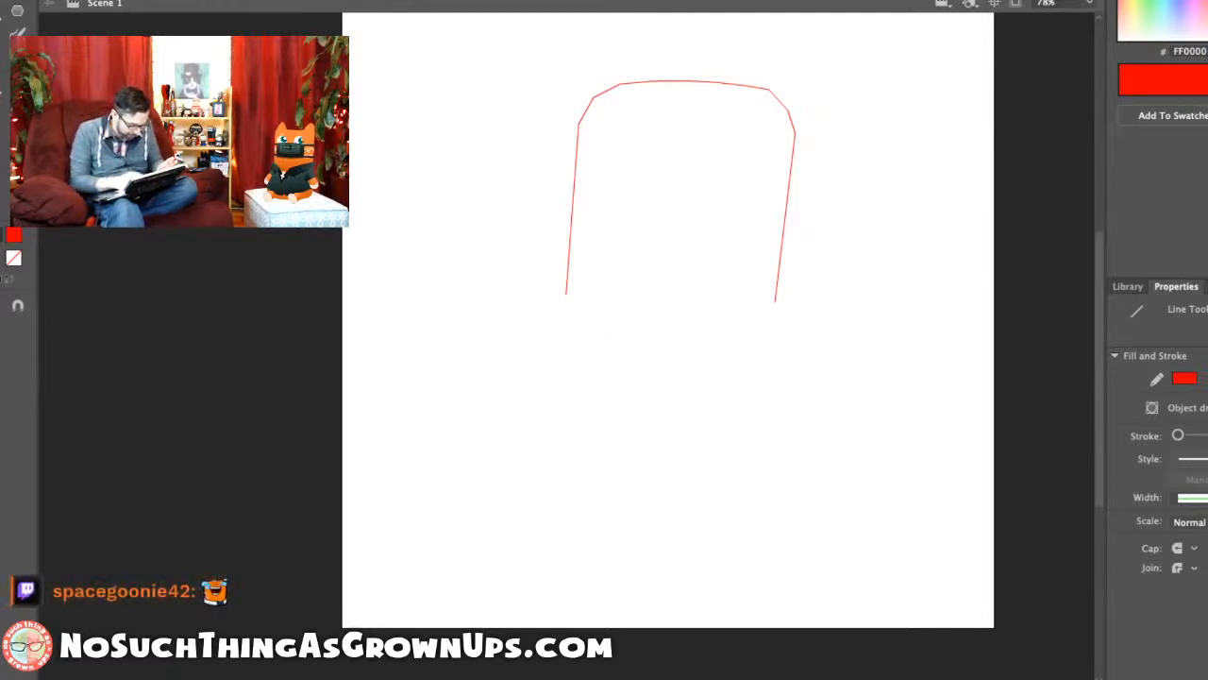
click(18, 305)
mouse_move(567, 295)
mouse_down()
mouse_move(609, 375)
mouse_move(731, 375)
mouse_up()
mouse_move(731, 375)
mouse_down()
mouse_move(775, 302)
mouse_move(737, 386)
mouse_up()
key(v)
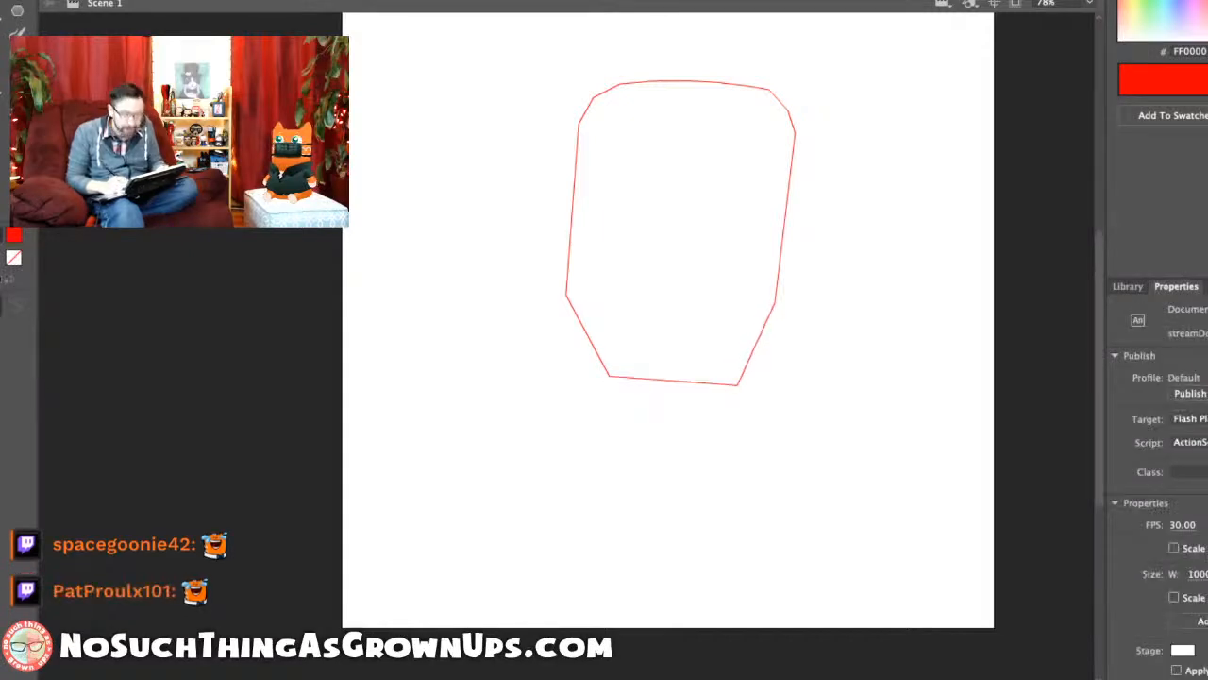
Step: Examine the jaw, chin and upper corners of the closed head outline up close
scroll(719, 383, up, 3)
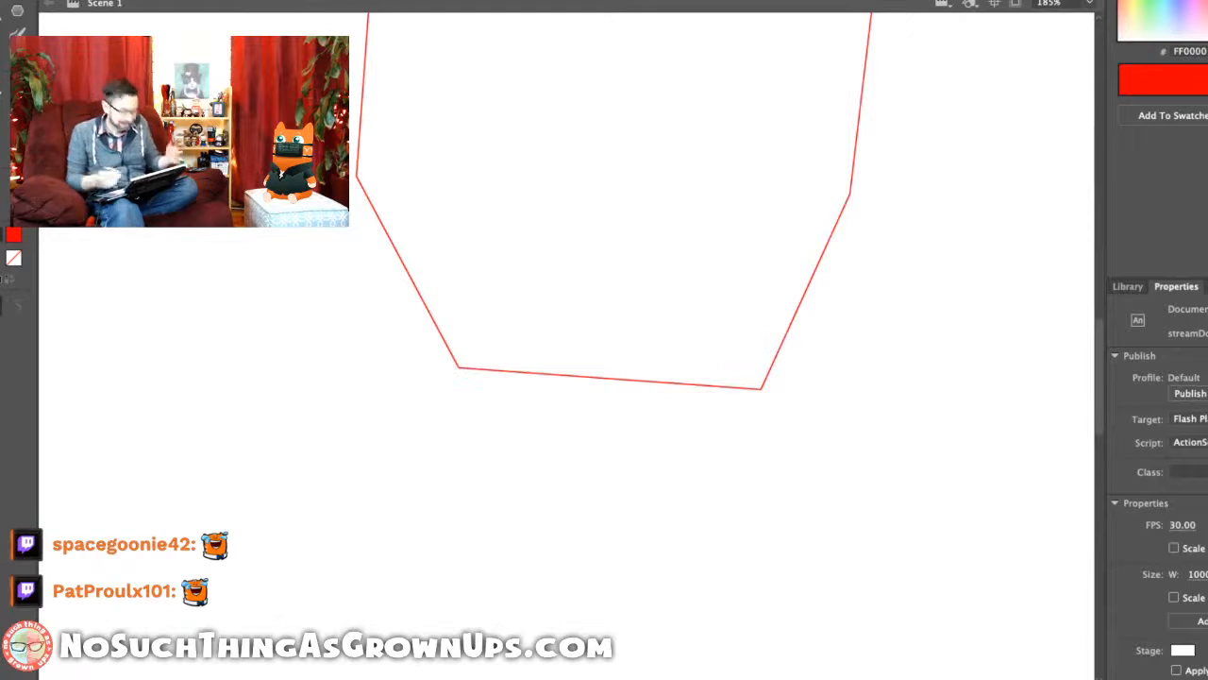
drag(719, 382, 757, 408)
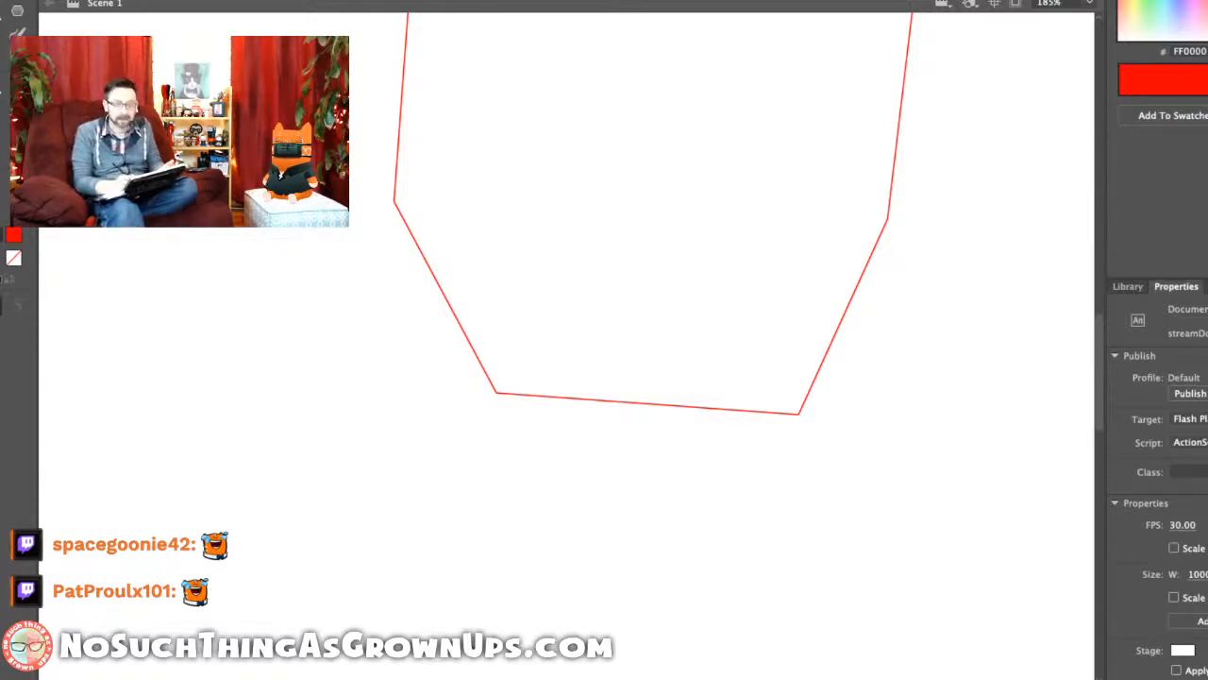
scroll(566, 339, left, 10)
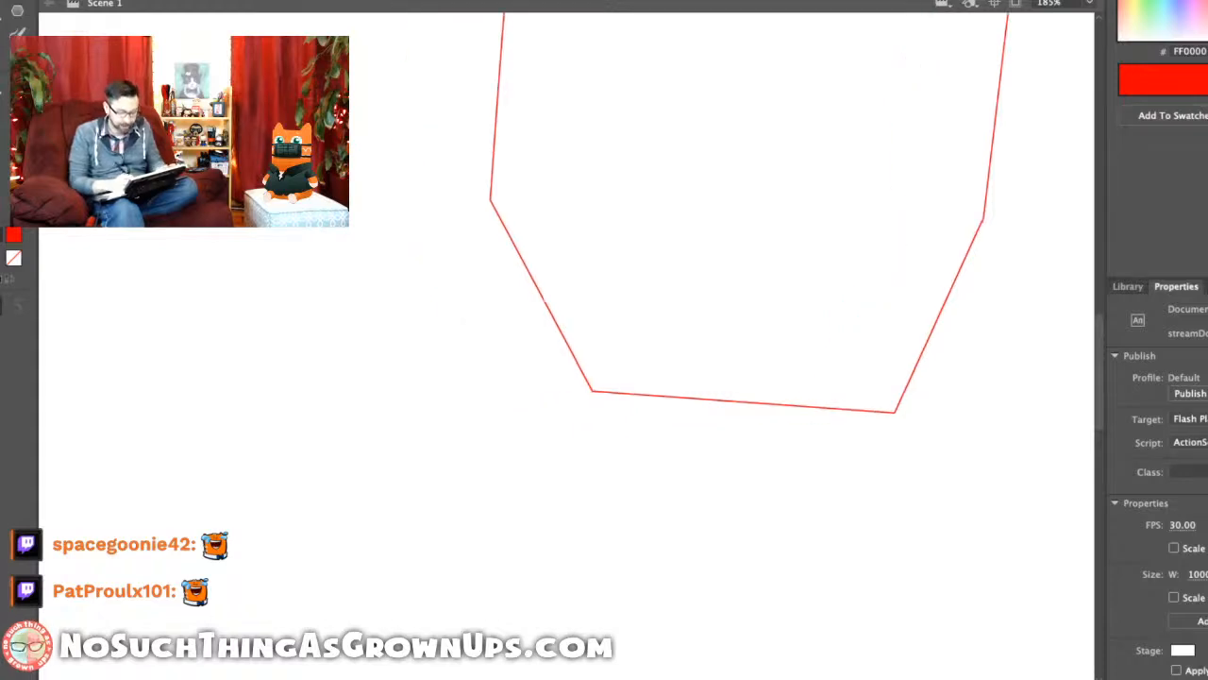
scroll(642, 339, left, 4)
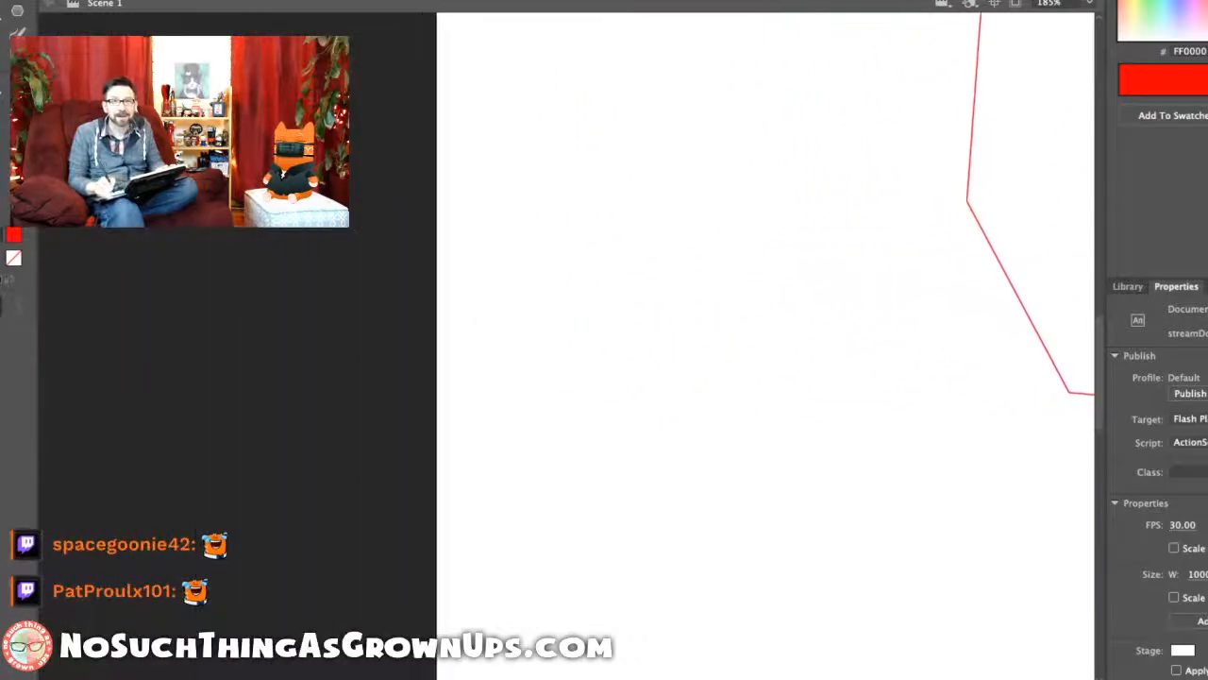
scroll(708, 340, right, 6)
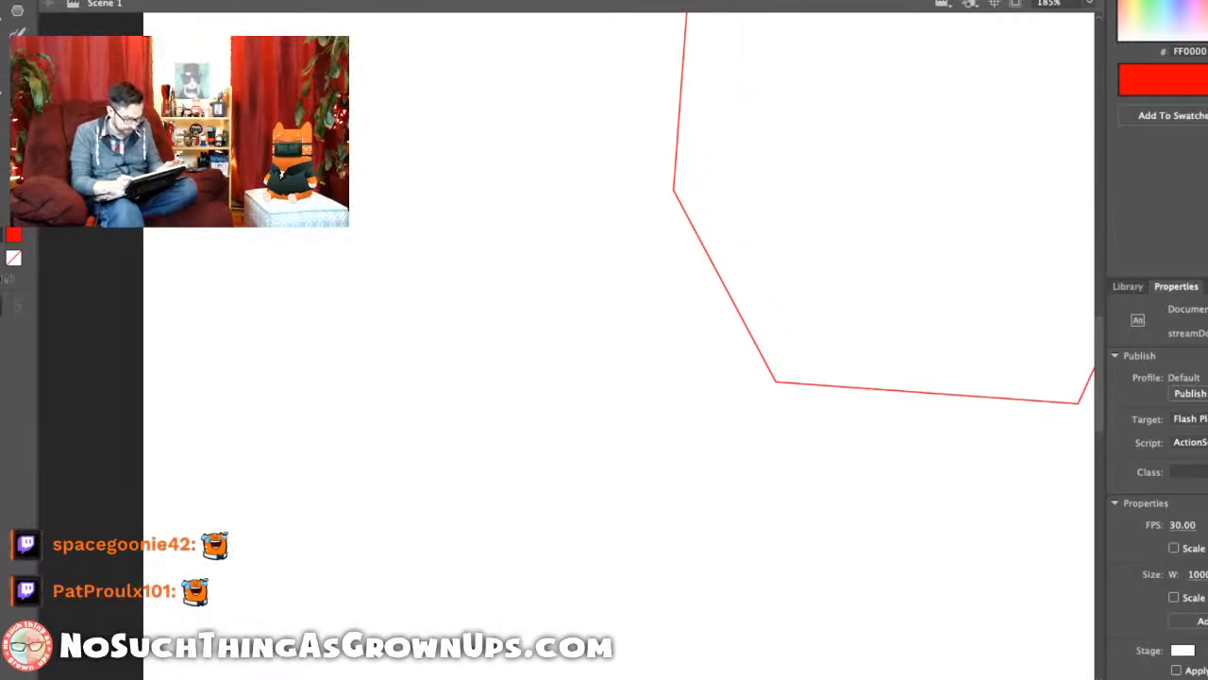
scroll(604, 340, right, 5)
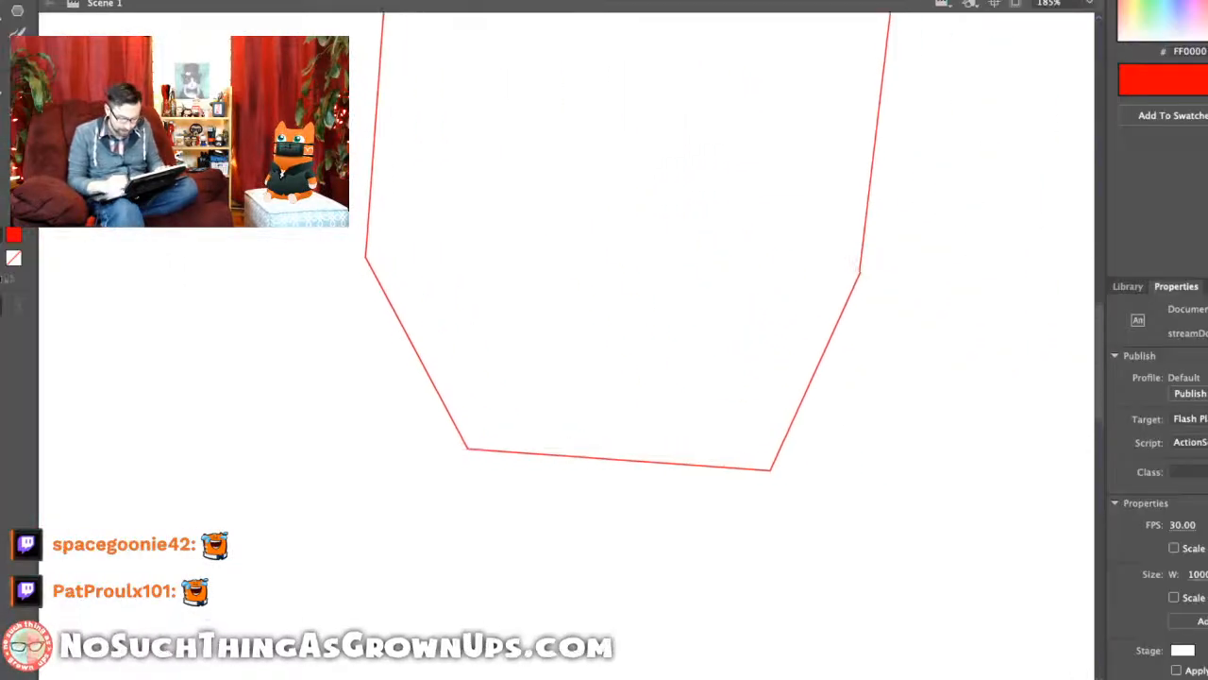
scroll(605, 340, down, 3)
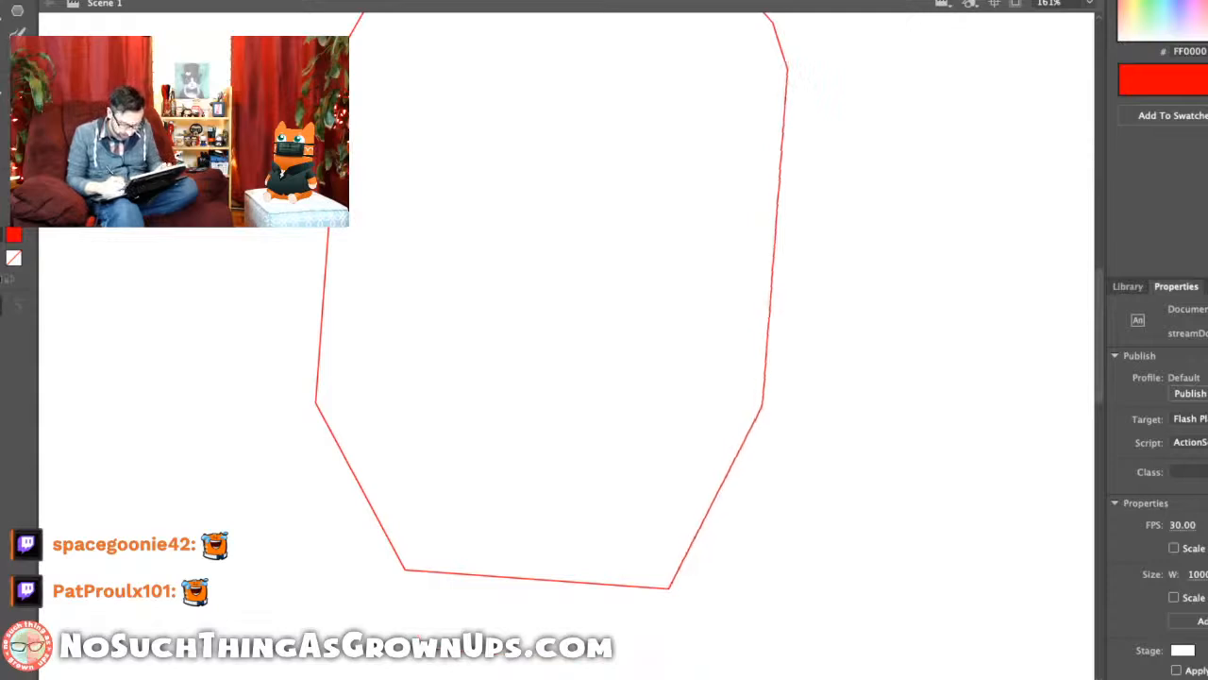
scroll(604, 340, up, 4)
drag(428, 102, 428, 100)
click(733, 114)
scroll(604, 339, down, 2)
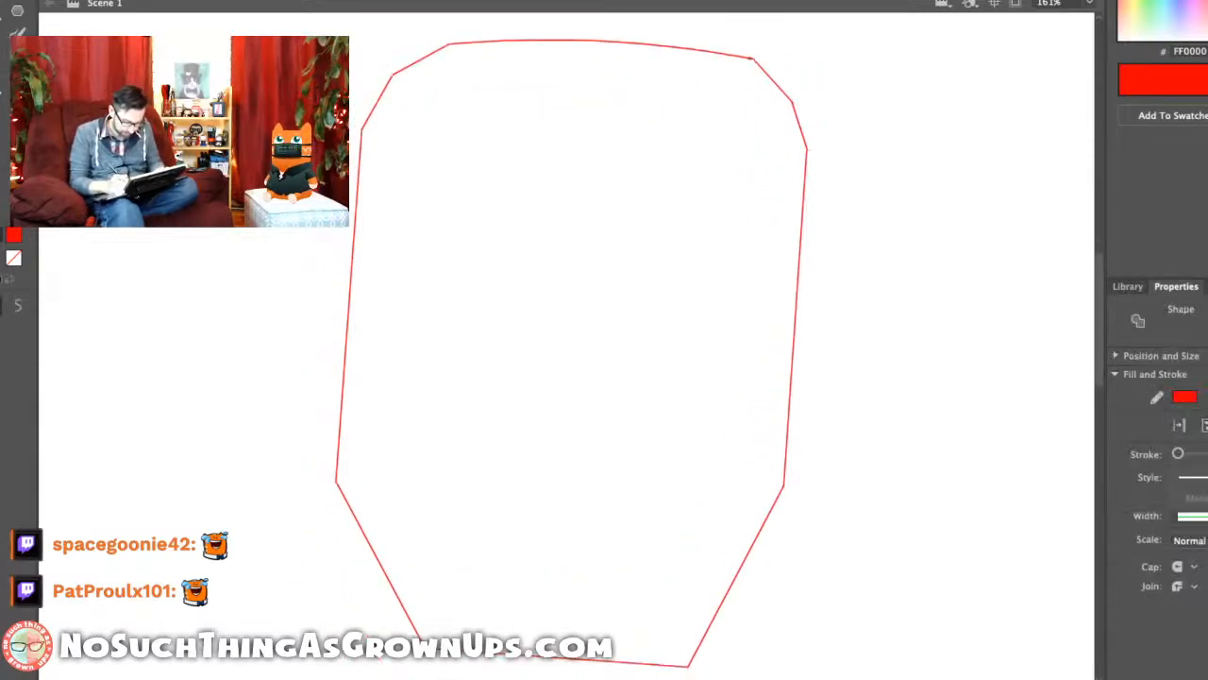
key(ctrl+minus)
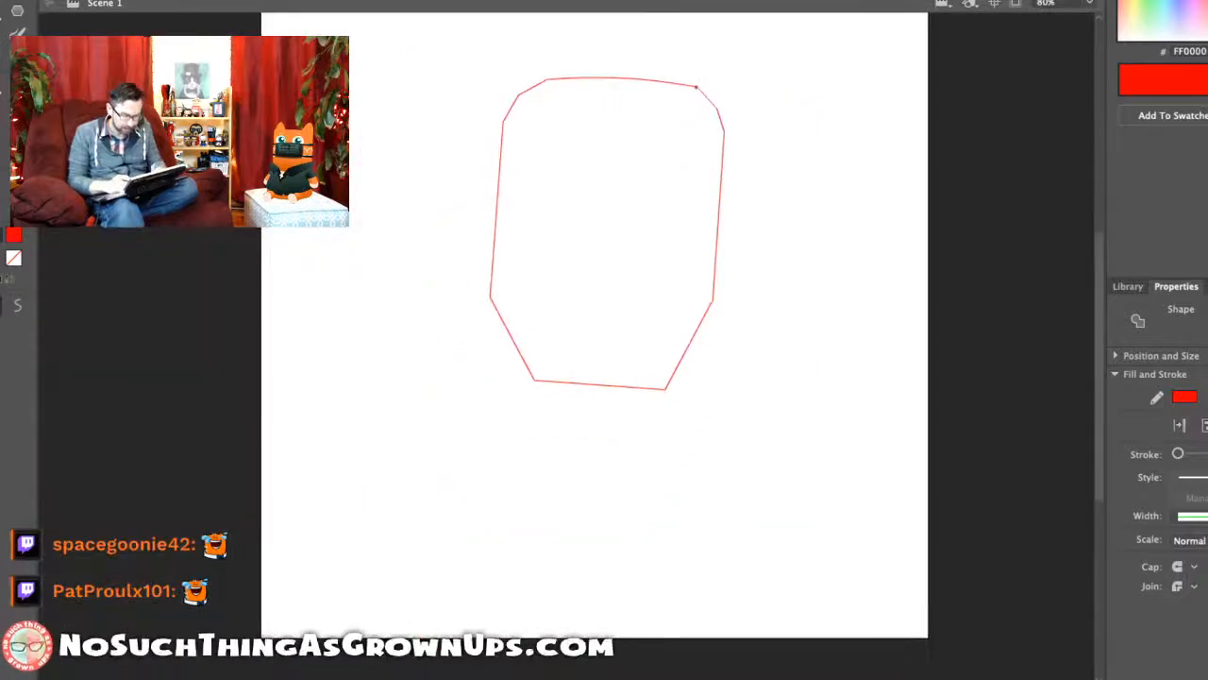
Step: Draw a neck line downward from each jaw corner, the left one slanting outward and the right one vertical
key(n)
mouse_move(478, 381)
mouse_down()
mouse_move(491, 298)
mouse_move(474, 365)
mouse_up()
drag(713, 300, 710, 472)
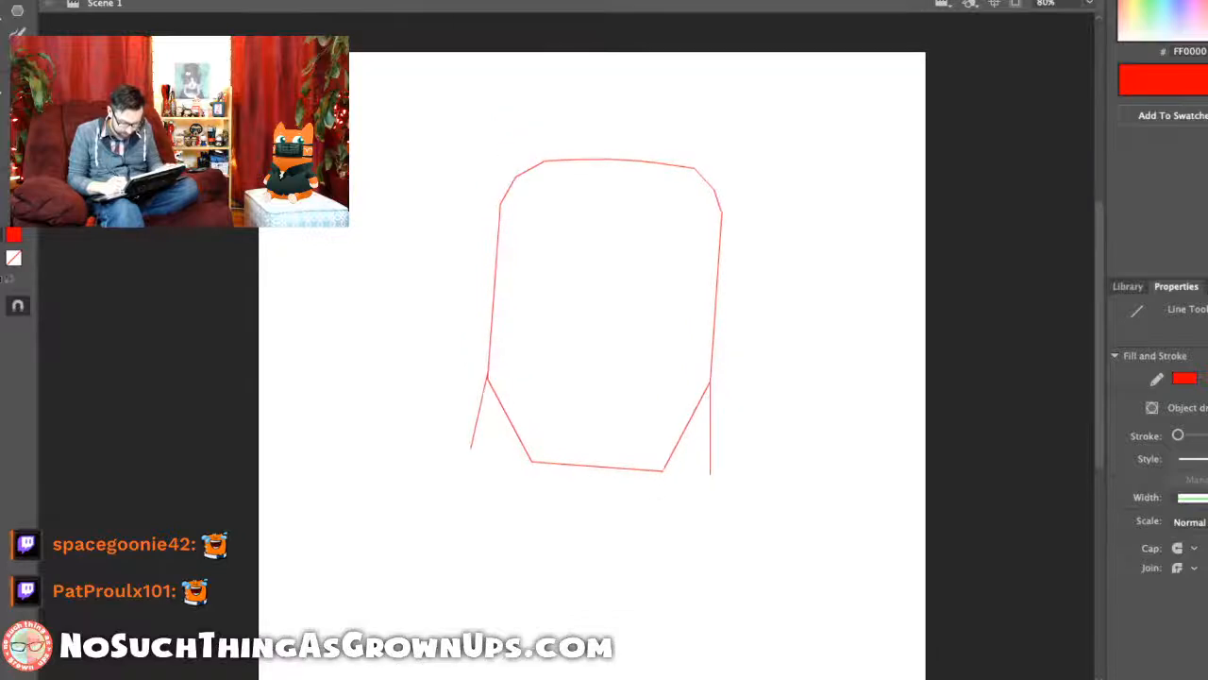
Step: Move the entire head and neck drawing up and slightly to the right on the stage
key(ctrl+a)
drag(713, 356, 740, 295)
key(ctrl+shift+a)
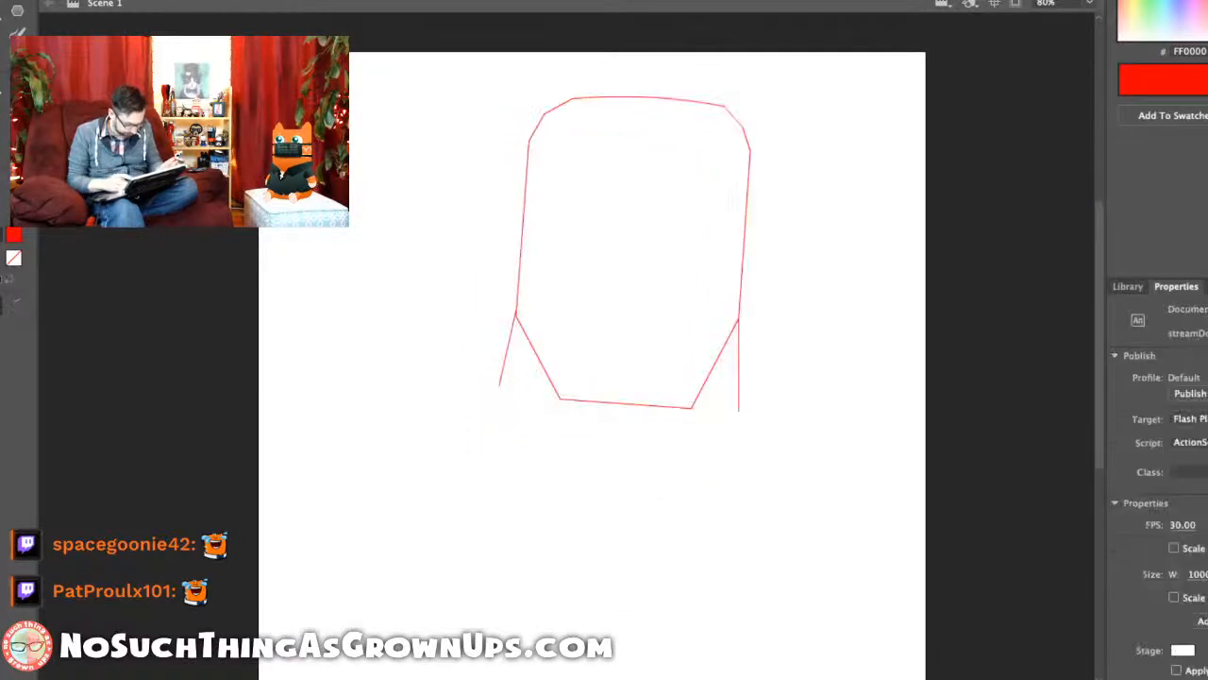
Step: Draw sloping shoulder lines outward from both neck ends and continue the left shoulder with an arm line past the stage edge
key(n)
drag(501, 385, 333, 430)
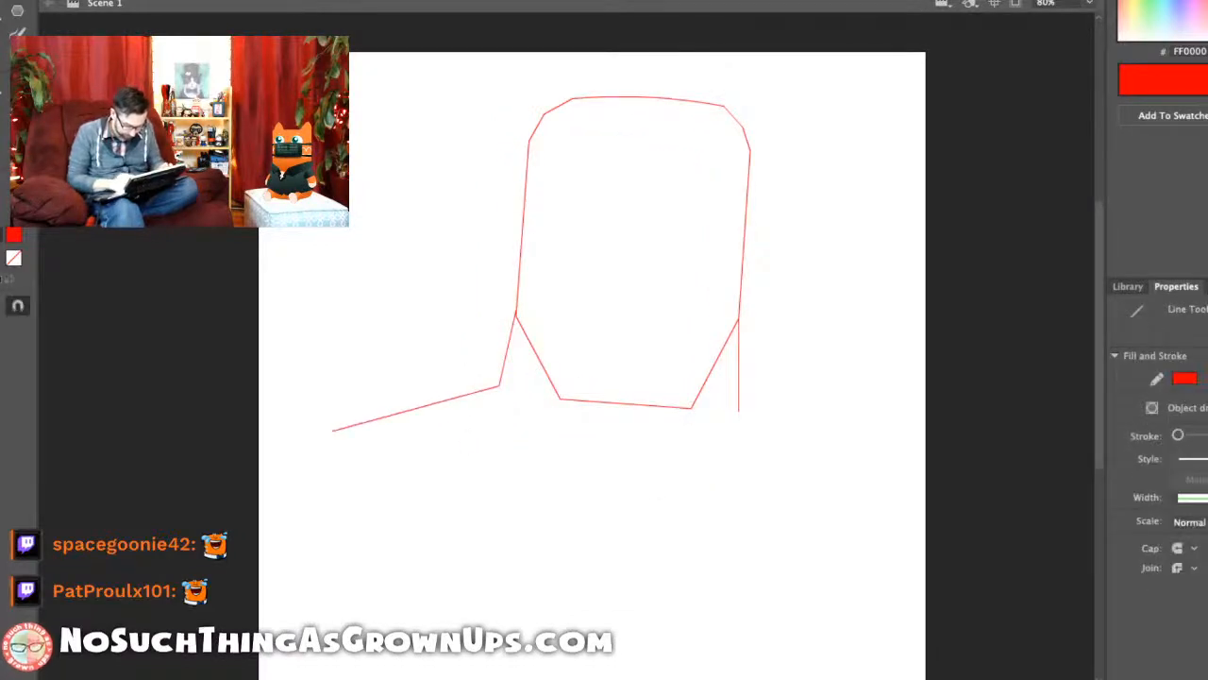
drag(739, 431, 938, 516)
drag(381, 396, 364, 399)
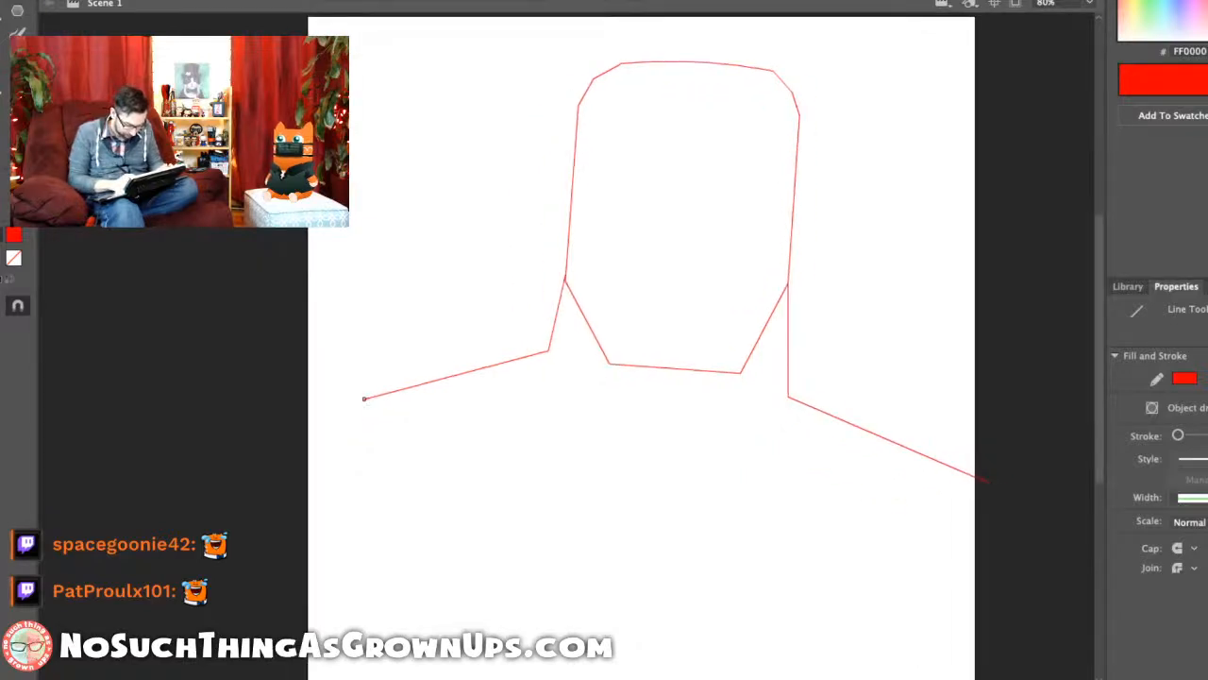
key(super+equal)
key(super+minus)
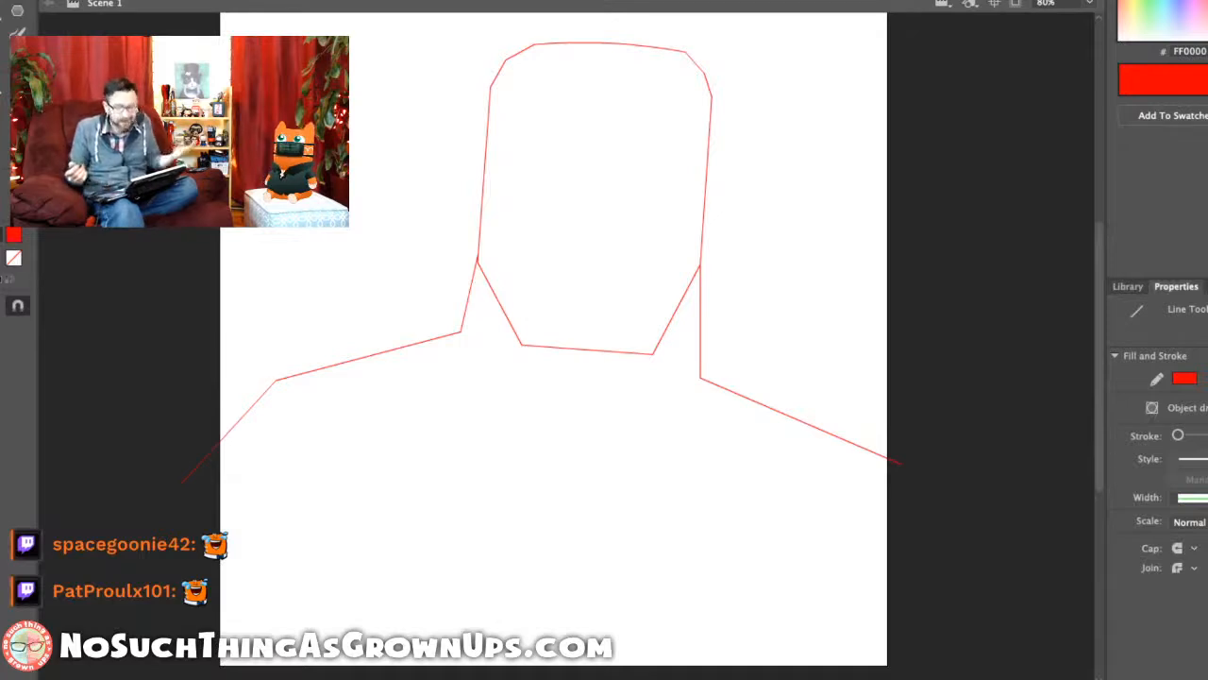
Step: Shift both corners where the neck meets the shoulders outward to widen the neck base
key(v)
drag(700, 377, 711, 379)
drag(461, 333, 446, 337)
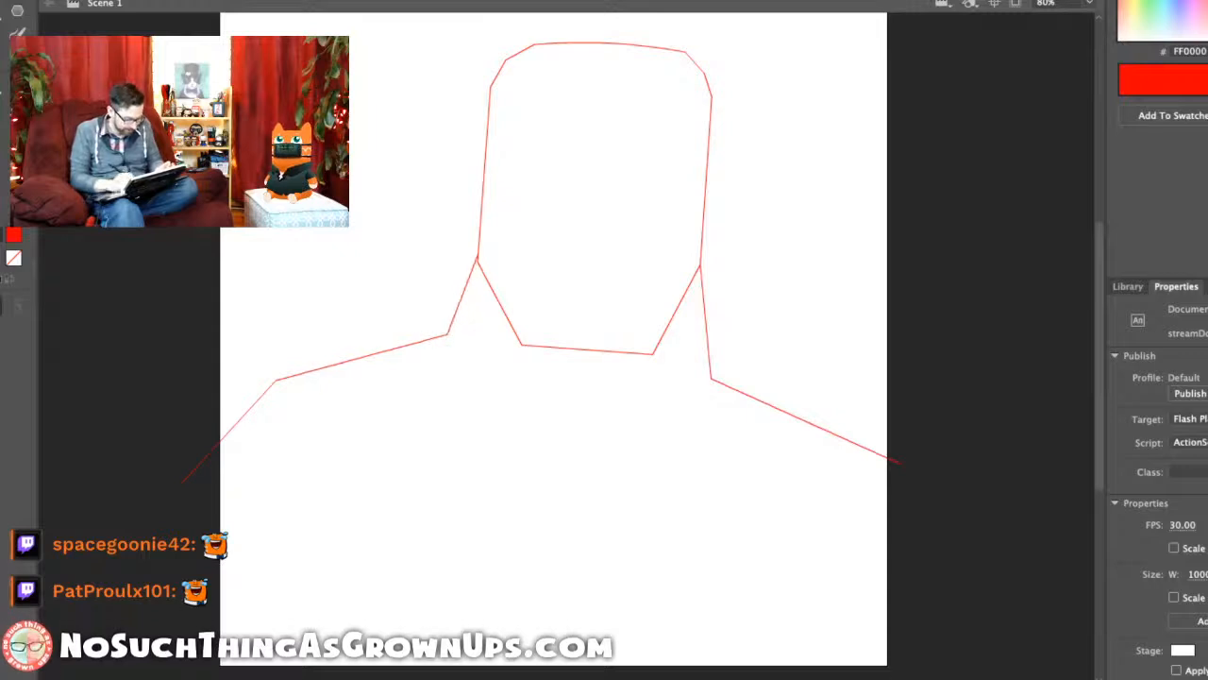
Step: Draw a small angular outline of connected straight lines beside the head, above the left shoulder
mouse_move(567, 377)
mouse_down()
mouse_move(602, 344)
mouse_move(655, 345)
mouse_up()
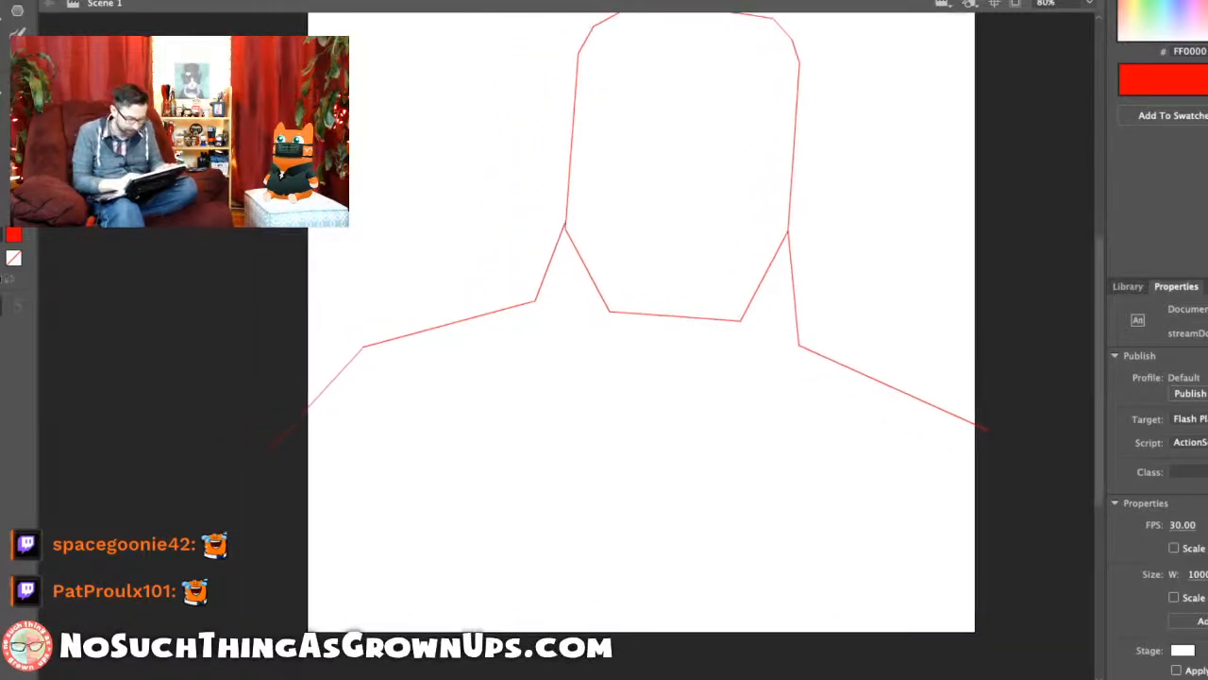
key(n)
drag(326, 213, 430, 125)
key(super+z)
drag(346, 223, 382, 178)
drag(381, 178, 381, 148)
mouse_move(381, 147)
mouse_down()
mouse_move(415, 122)
mouse_move(482, 205)
mouse_up()
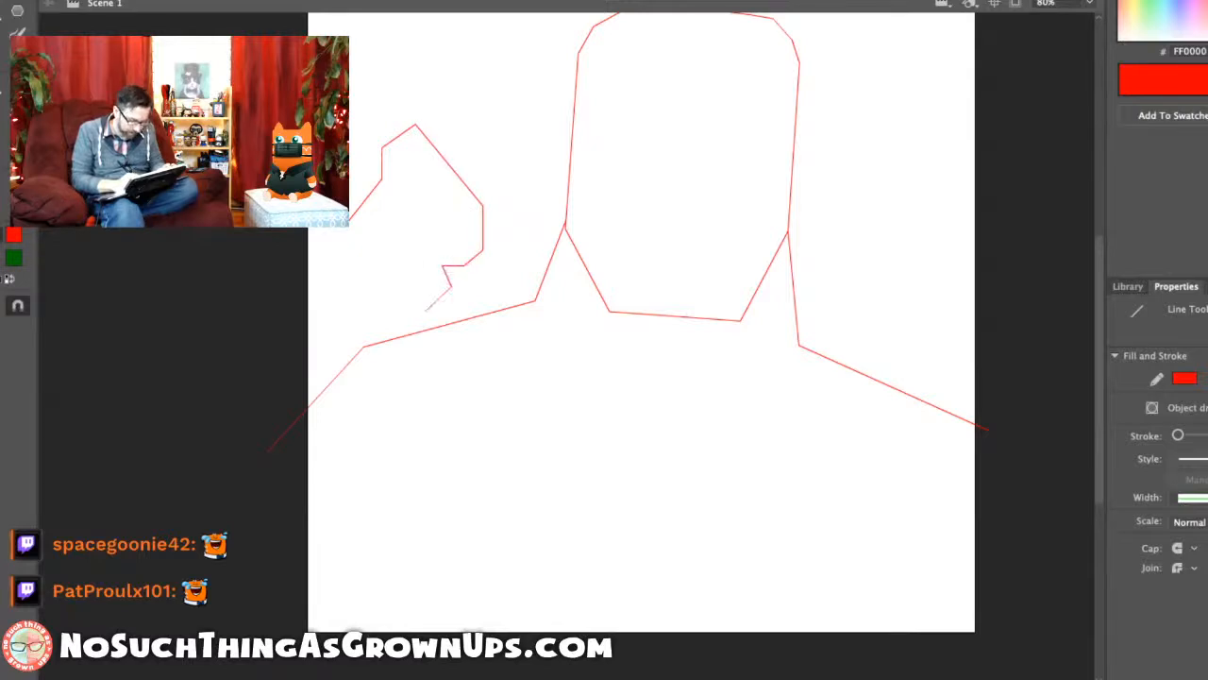
Step: Move the small angular outline beside the head up and slightly left, away from the shoulder line
key(v)
double_click(464, 266)
drag(463, 265, 450, 202)
key(Escape)
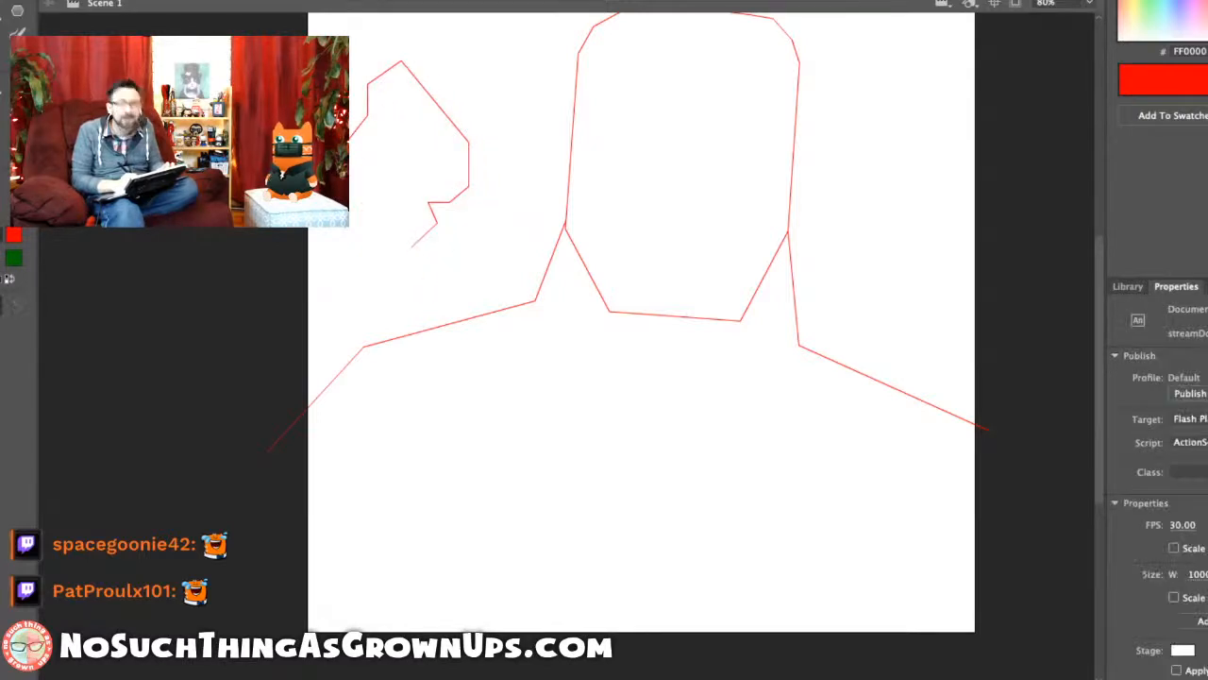
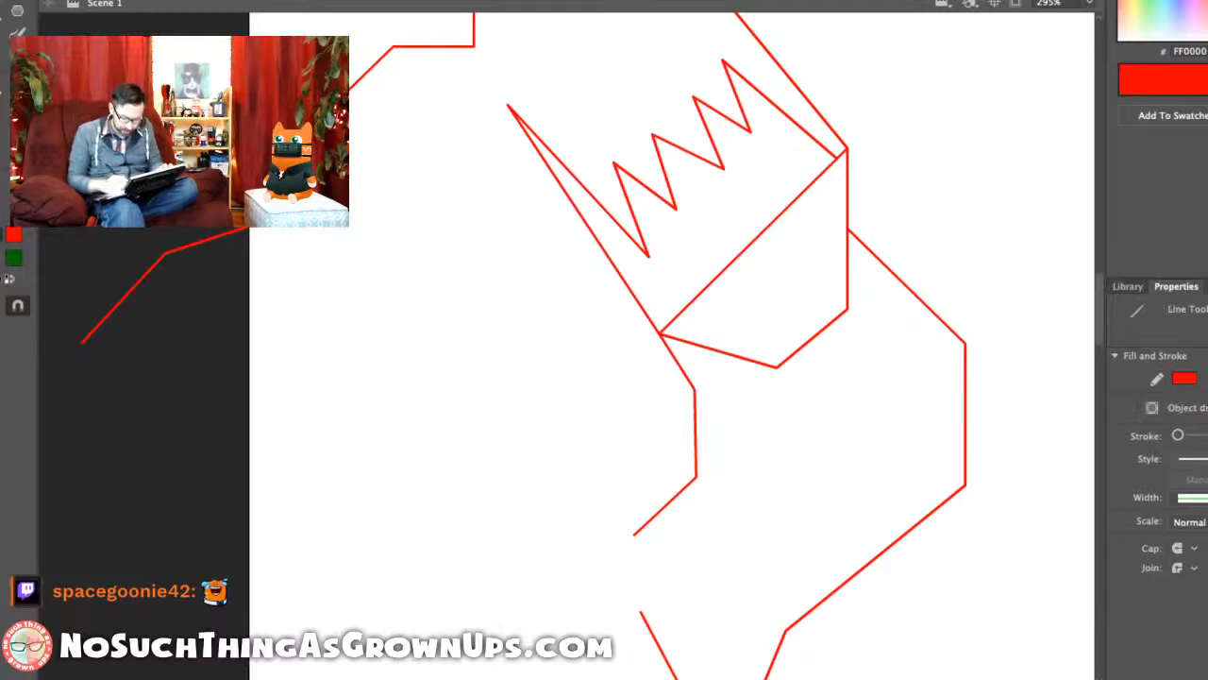
Step: Adjust two corners below the zigzag of the small shape, raising the inner curve's corner and shifting the lower tip left
key(v)
key(super+a)
key(a)
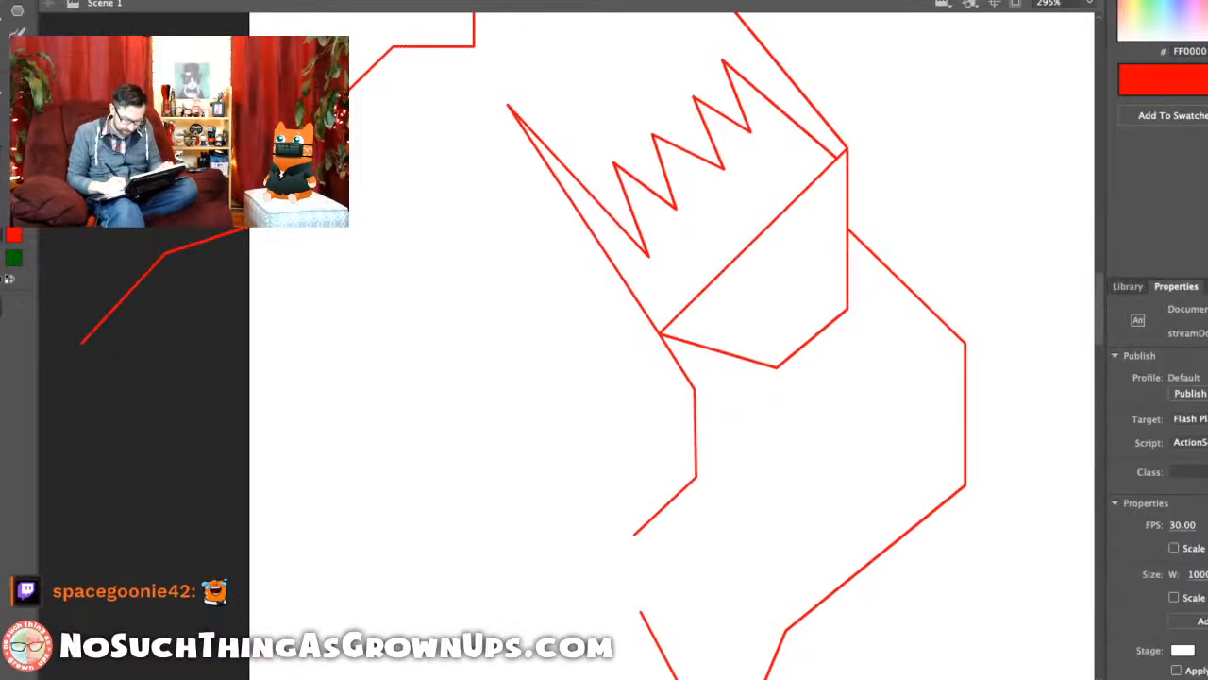
drag(696, 477, 694, 468)
drag(777, 367, 757, 372)
key(super+2)
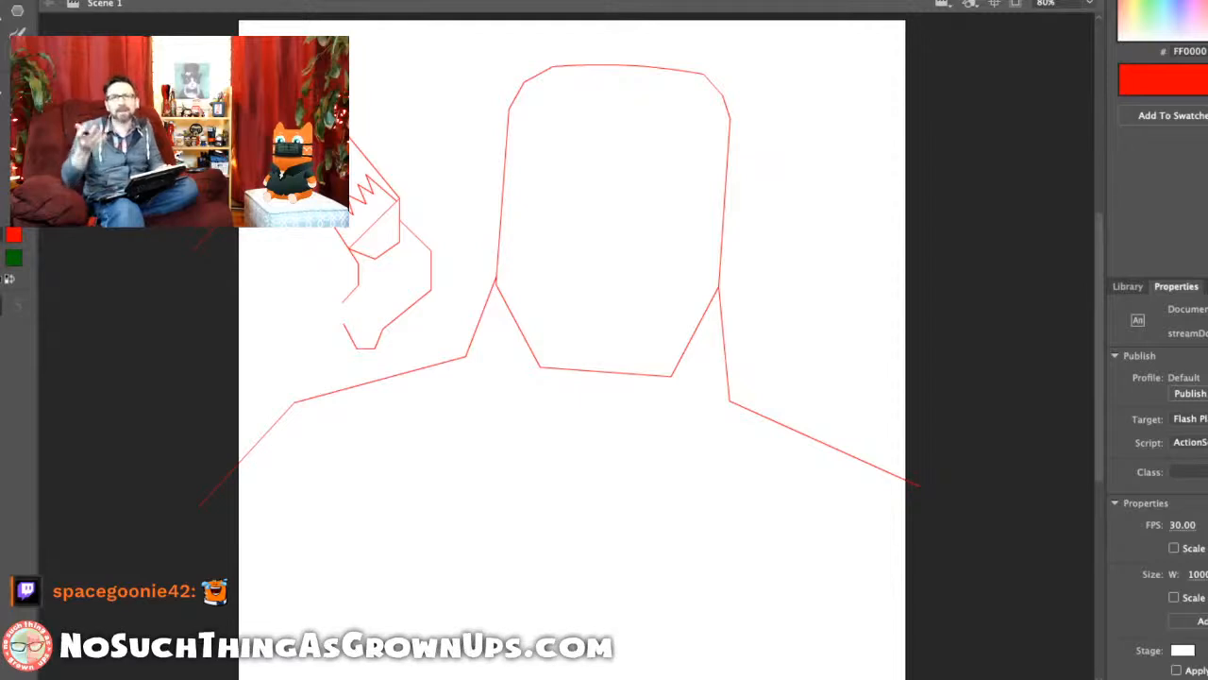
Step: Raise the lower corner of the small shape's inner curve slightly and extend its free end down and left
drag(496, 278, 599, 275)
scroll(453, 245, up, 4)
drag(793, 186, 827, 198)
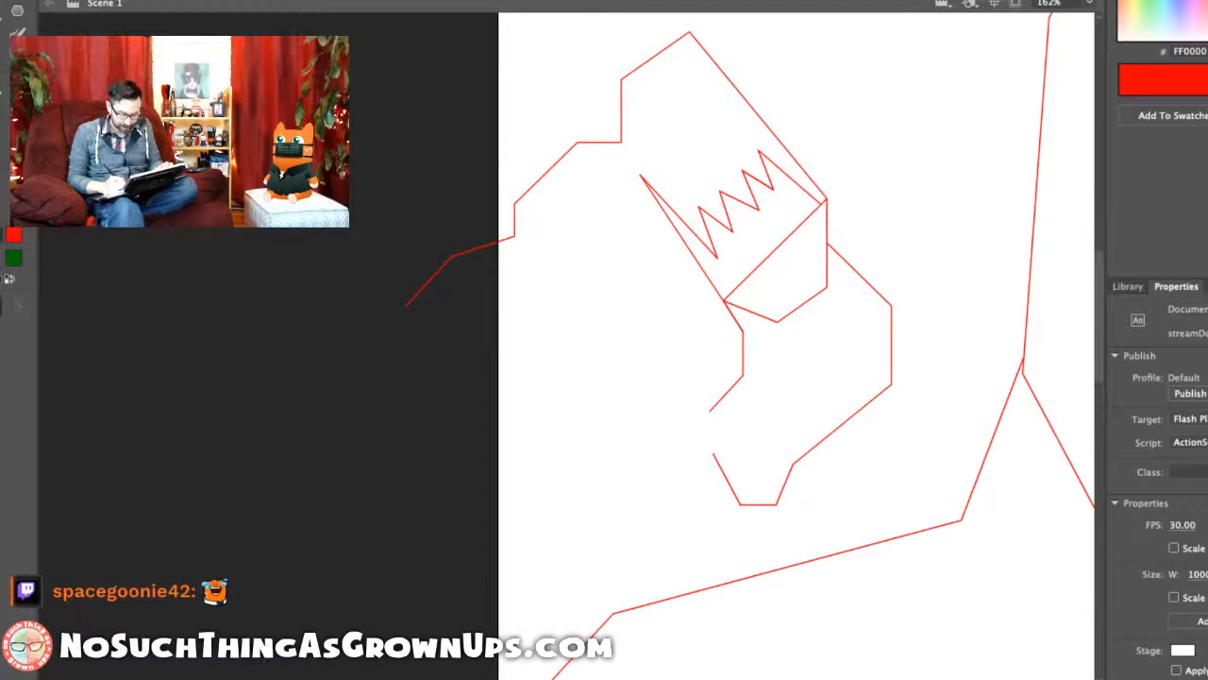
drag(743, 374, 743, 368)
drag(710, 411, 695, 419)
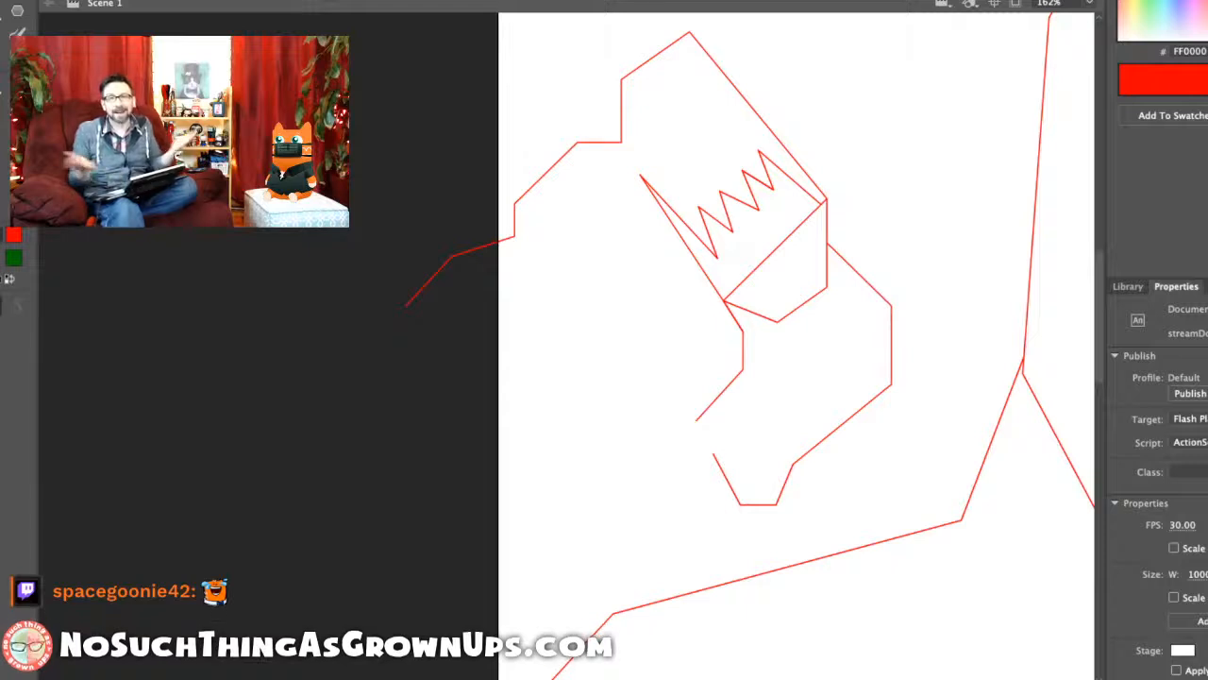
Step: Continue the small shape's inner curve from its free end with a short stepped section and a long diagonal line down-left
key(n)
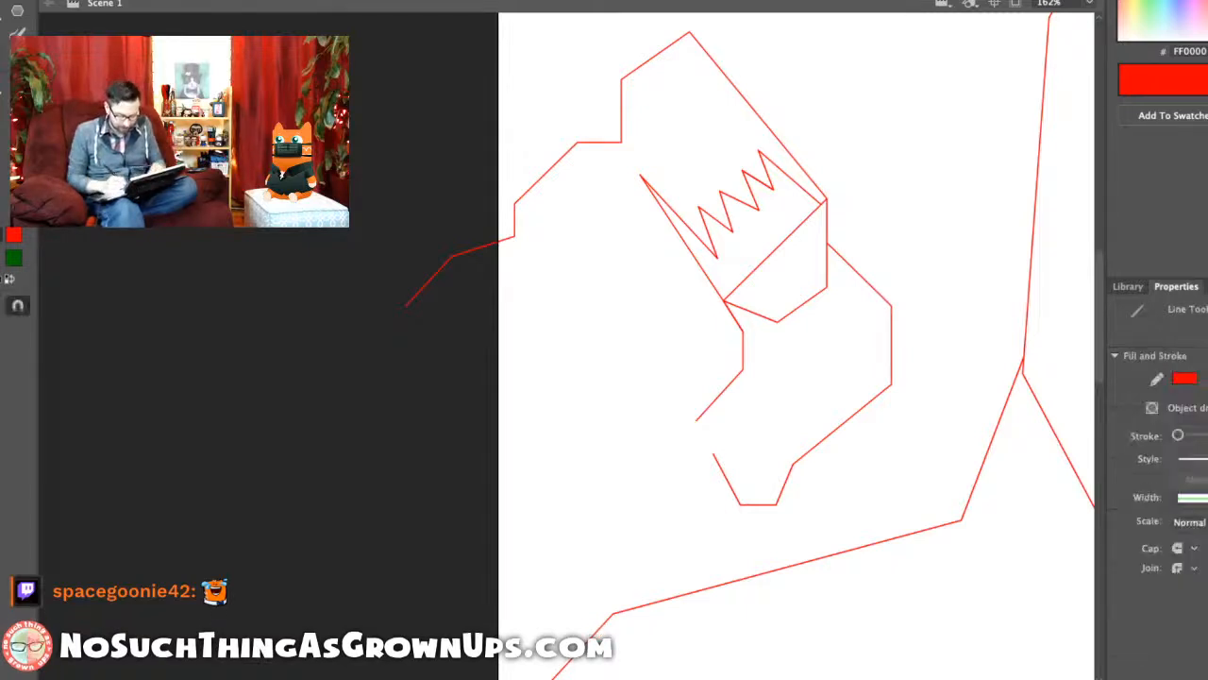
mouse_move(695, 419)
mouse_down()
mouse_move(661, 419)
mouse_move(661, 446)
mouse_move(629, 494)
mouse_move(592, 513)
mouse_up()
scroll(797, 345, down, 2)
scroll(797, 345, left, 2)
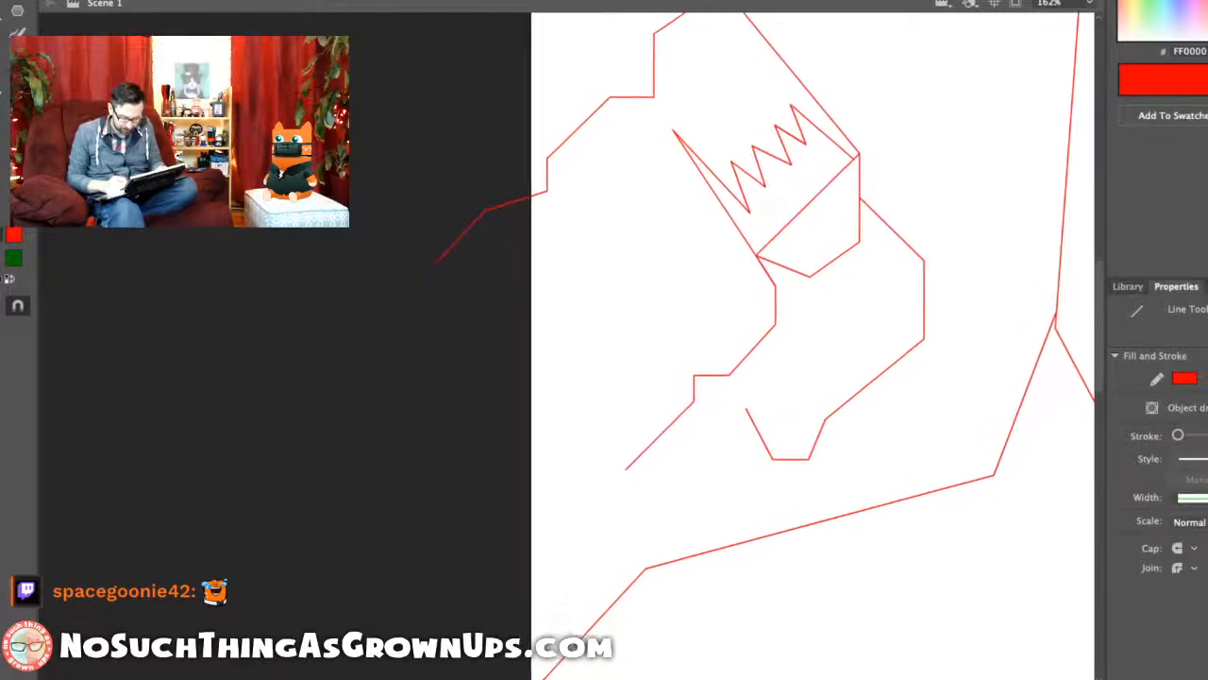
scroll(797, 346, up, 2)
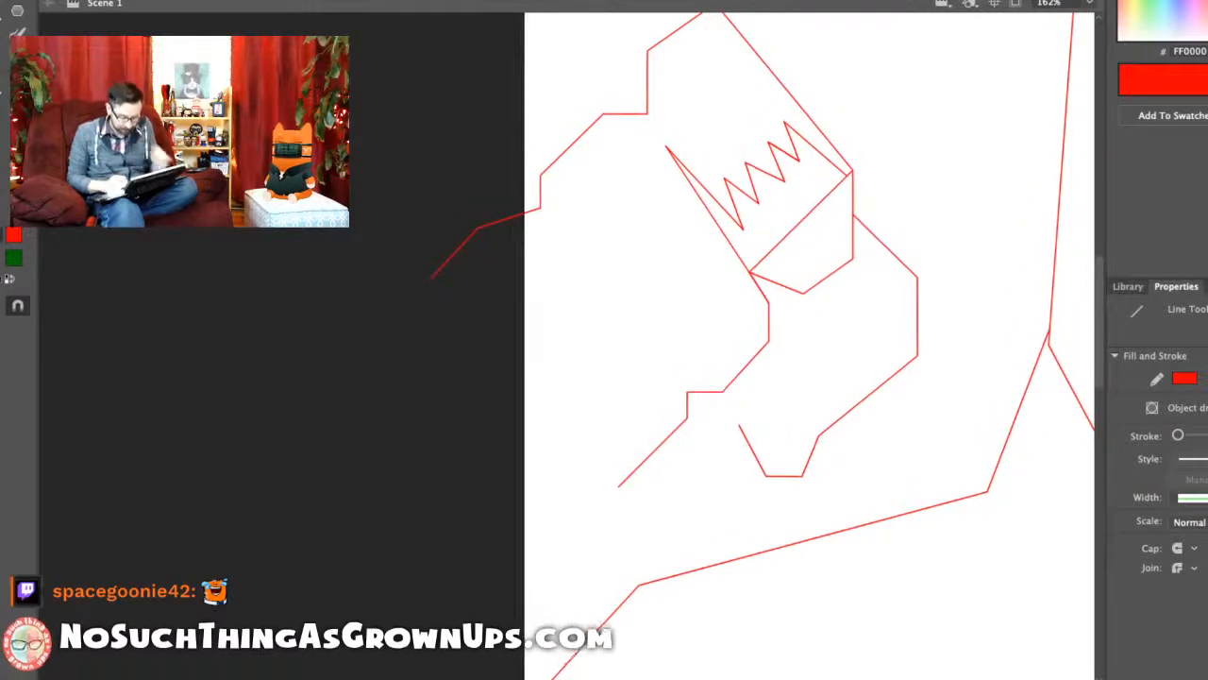
Step: Undo the long diagonal at the inner curve's free end and redraw it shorter with a short horizontal end segment
key(ctrl+z)
drag(687, 419, 630, 479)
drag(629, 480, 600, 479)
scroll(797, 345, up, 2)
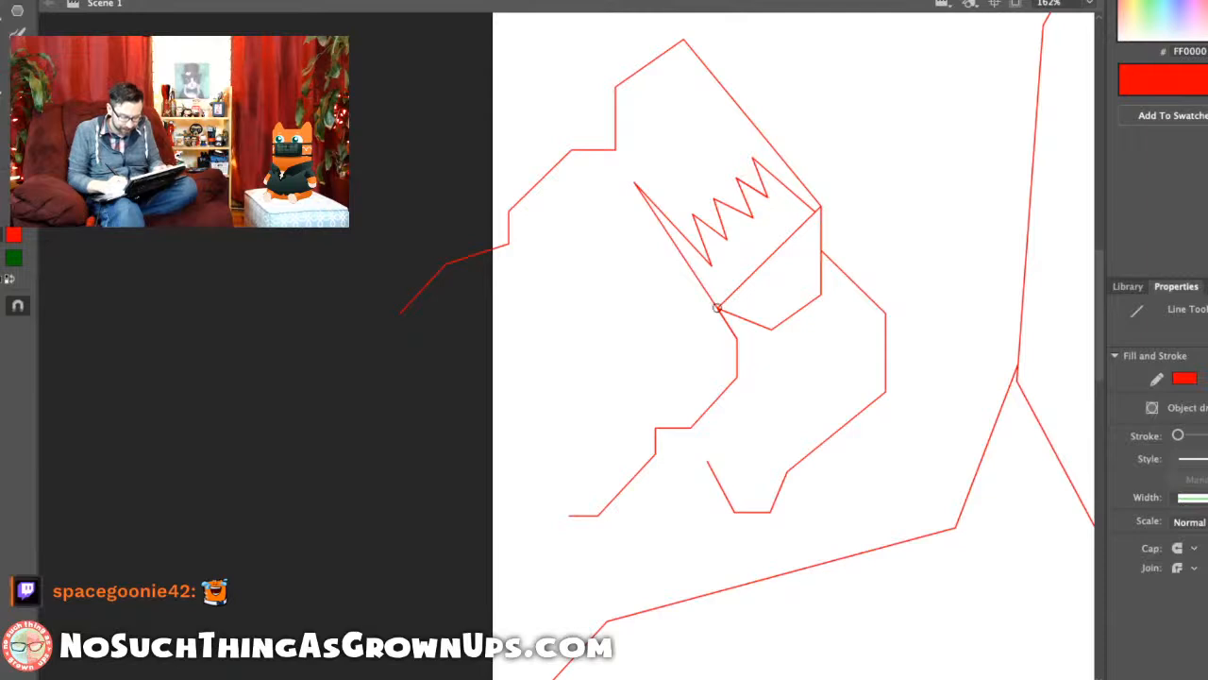
Step: Draw a stair-stepped line down-left from the base corner below the upper zigzag, followed by a long narrow spike and a short horizontal segment
mouse_move(717, 308)
mouse_down()
mouse_move(717, 336)
mouse_move(696, 335)
mouse_up()
drag(695, 335, 696, 359)
mouse_move(696, 359)
mouse_down()
mouse_move(665, 359)
mouse_move(664, 387)
mouse_up()
mouse_move(665, 387)
mouse_down()
mouse_move(646, 400)
mouse_move(528, 302)
mouse_up()
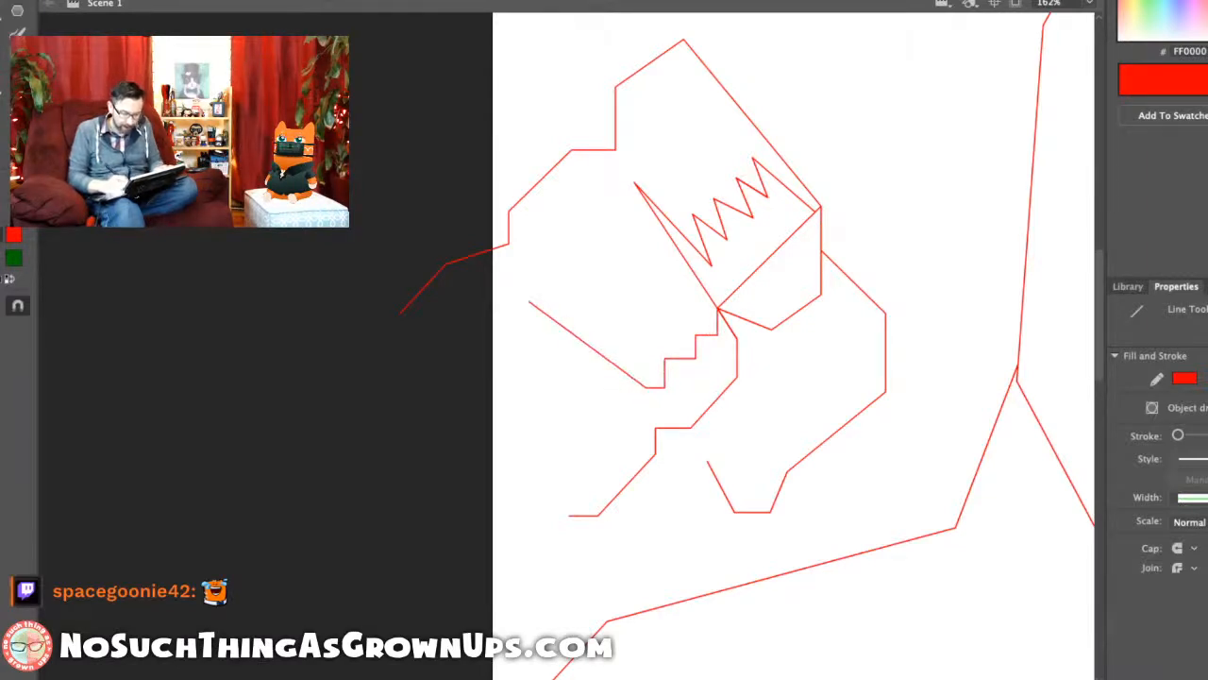
scroll(704, 346, down, 1)
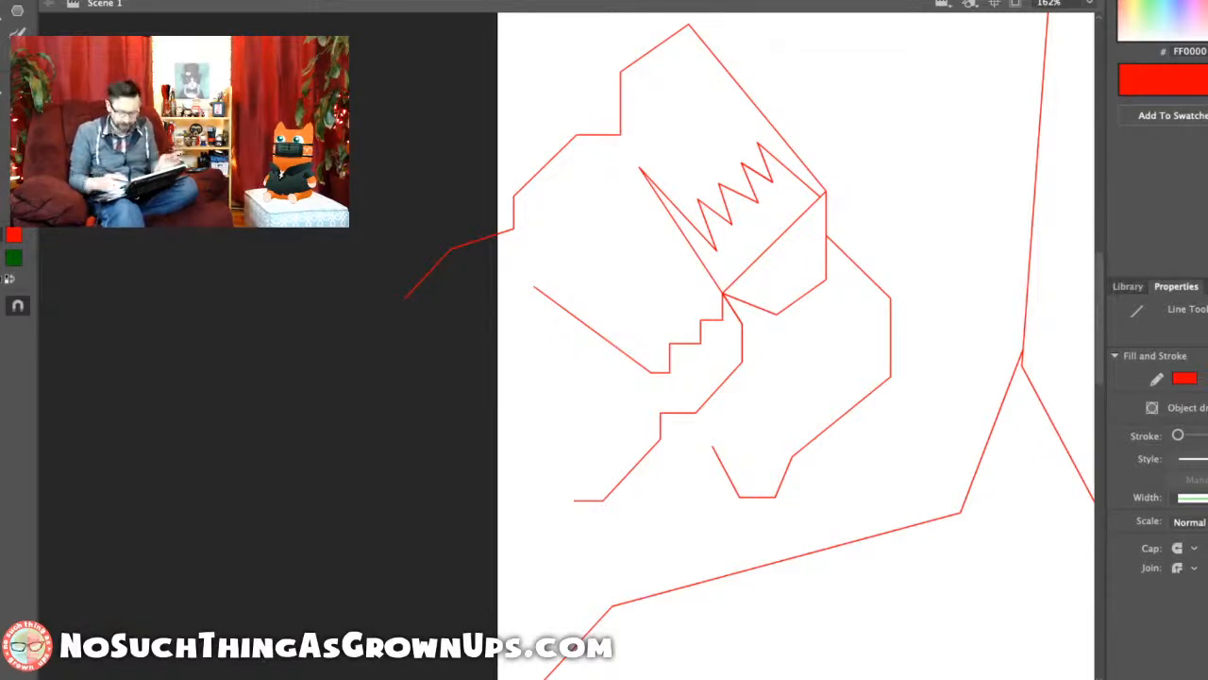
drag(534, 286, 541, 277)
mouse_move(541, 277)
mouse_down()
mouse_move(642, 400)
mouse_move(602, 401)
mouse_up()
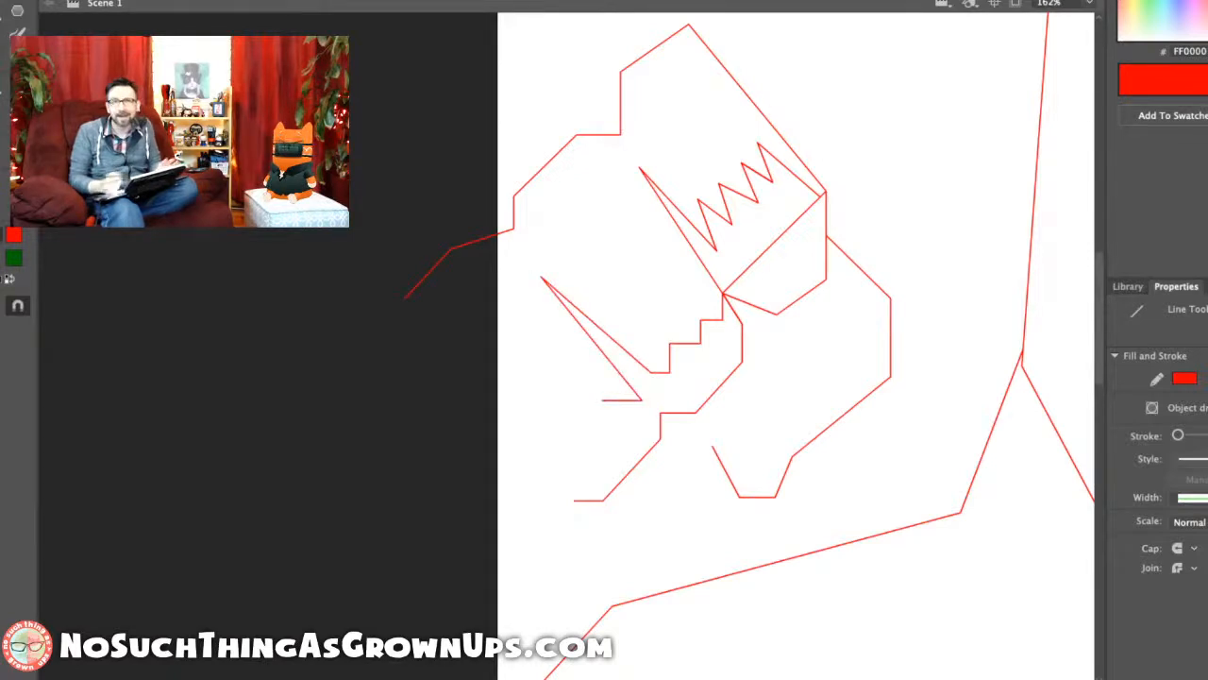
Step: Pull the two outer corners of the new stepped line up and left to turn the steps into pointed teeth
key(v)
drag(670, 345, 652, 335)
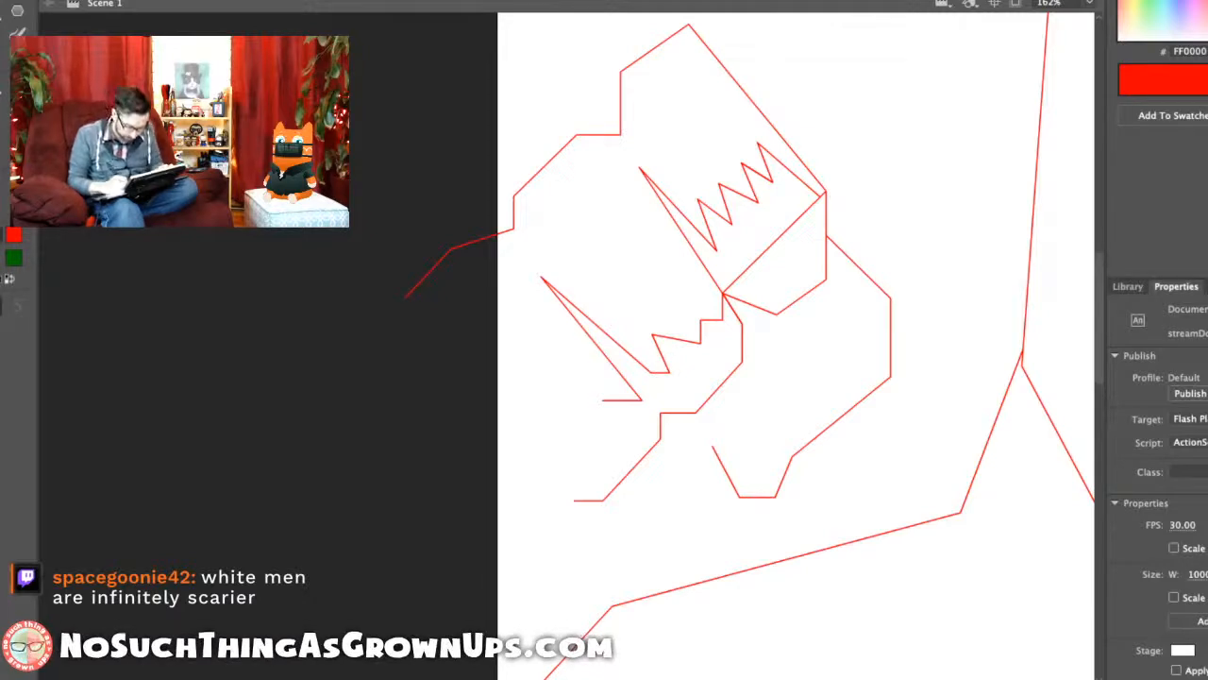
drag(700, 321, 694, 310)
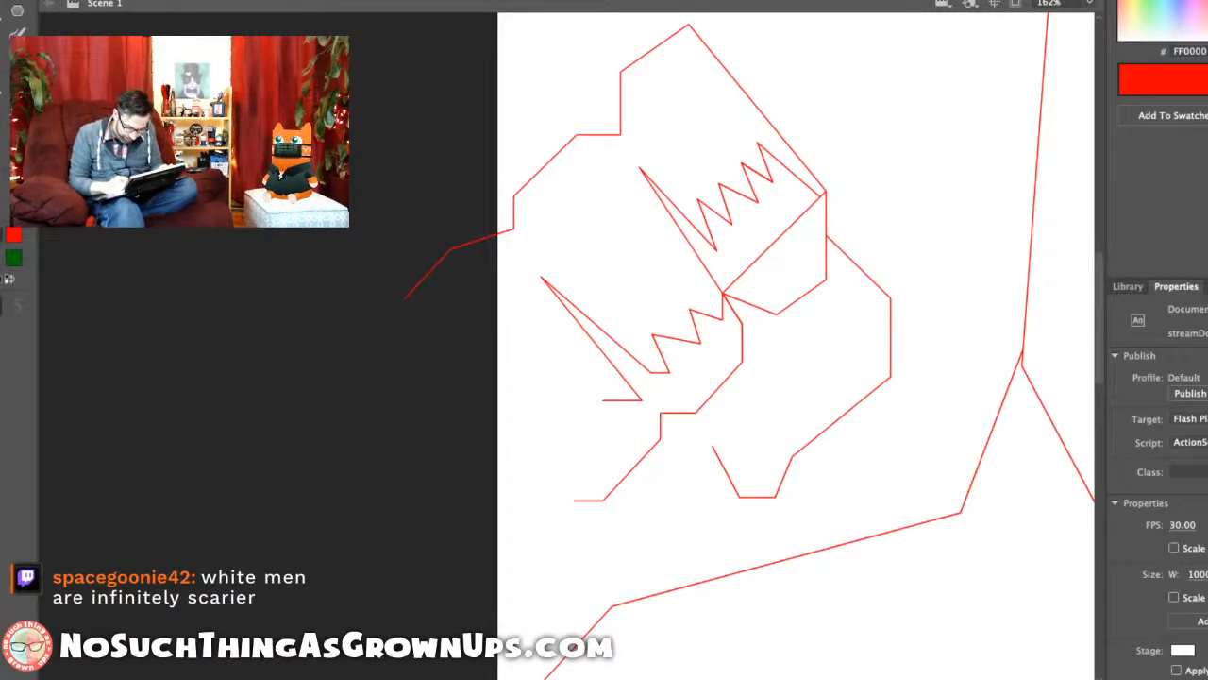
Step: Delete one segment of the upper zigzag and reposition its remaining points into fewer, wider teeth matching the row below
click(725, 213)
key(Delete)
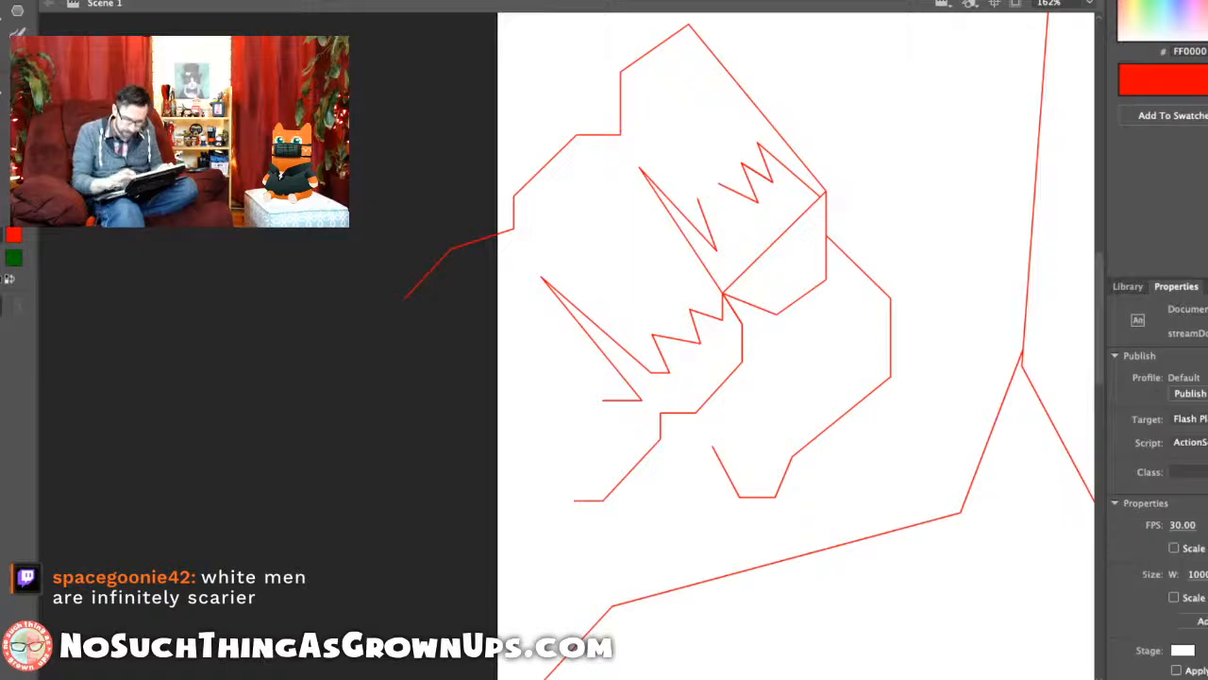
drag(698, 199, 719, 183)
drag(719, 183, 717, 202)
drag(742, 164, 774, 160)
drag(758, 202, 741, 210)
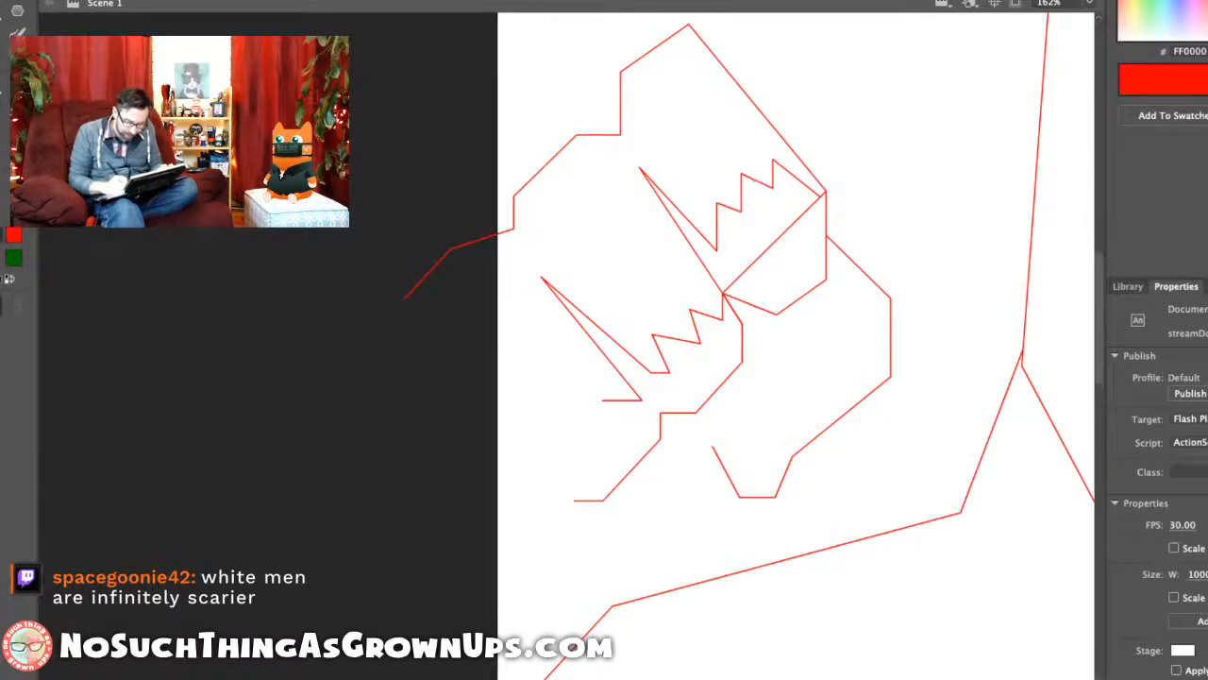
Step: Add a short downward line after the second spike and pull its corner up-left into a pointed tooth
scroll(793, 340, down, 3)
scroll(793, 340, left, 2)
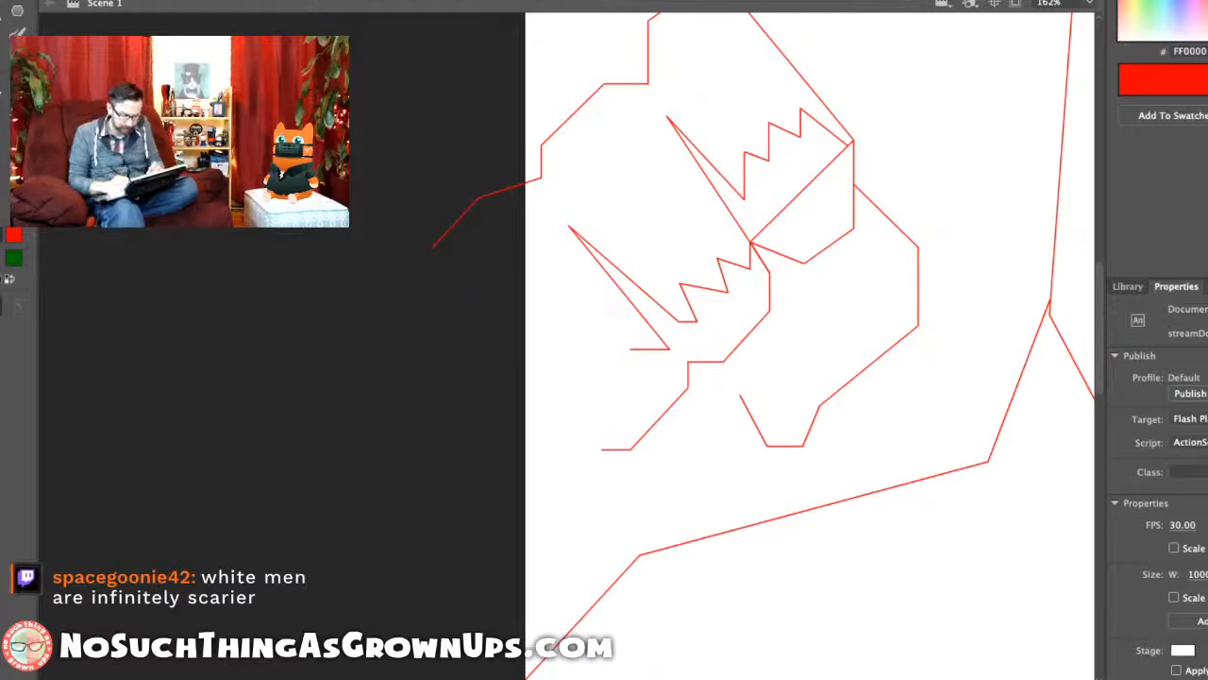
key(n)
drag(630, 349, 631, 384)
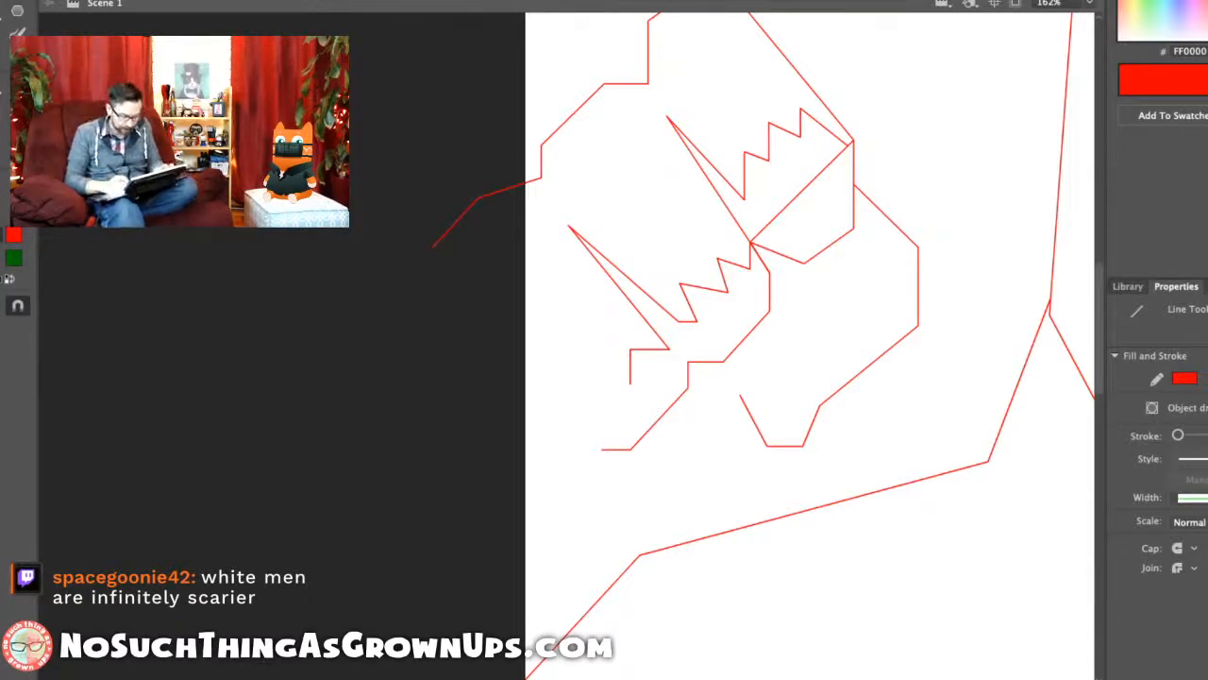
key(v)
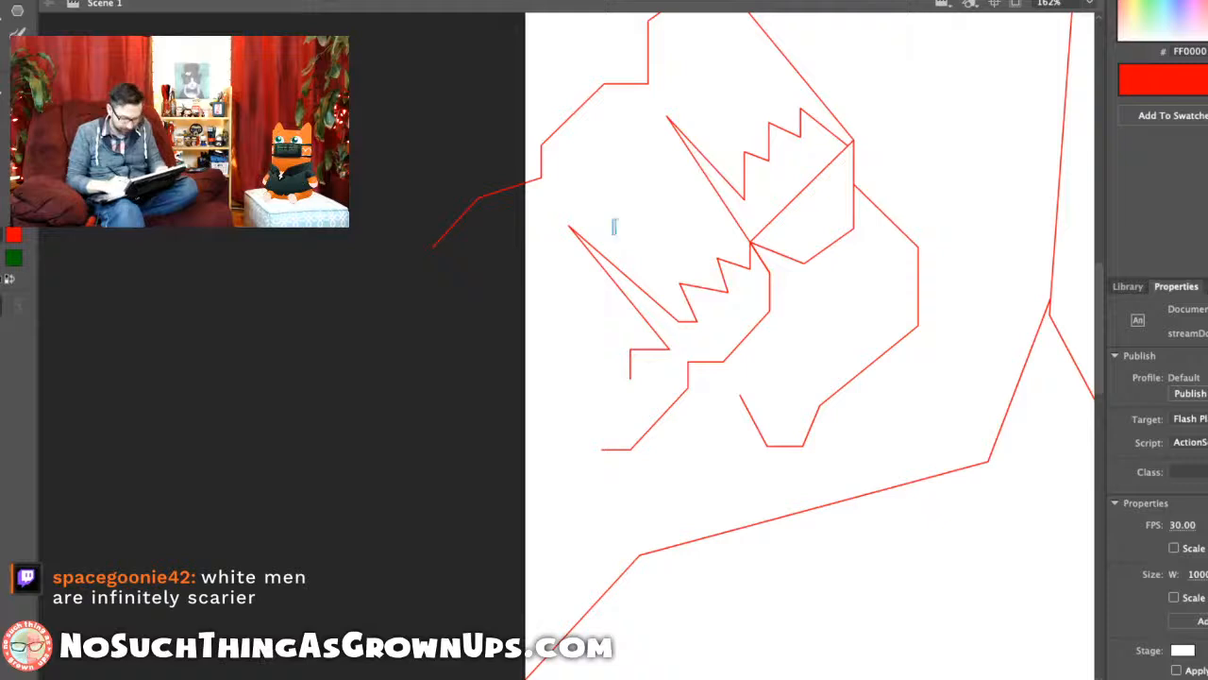
scroll(613, 227, up, 3)
drag(541, 381, 544, 302)
key(super+z)
key(n)
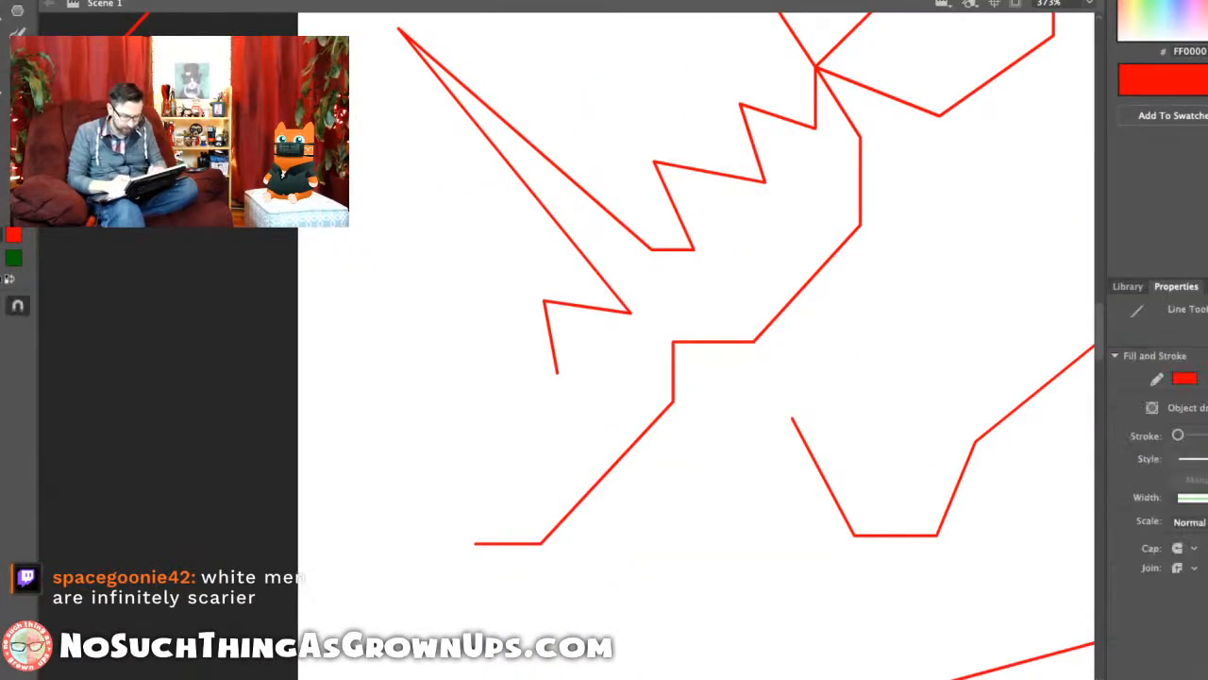
Step: Continue the lower zigzag down-left with further teeth and a short horizontal end, removing the stray curved line
mouse_move(558, 372)
mouse_down()
mouse_move(485, 350)
mouse_move(503, 433)
mouse_move(436, 415)
mouse_up()
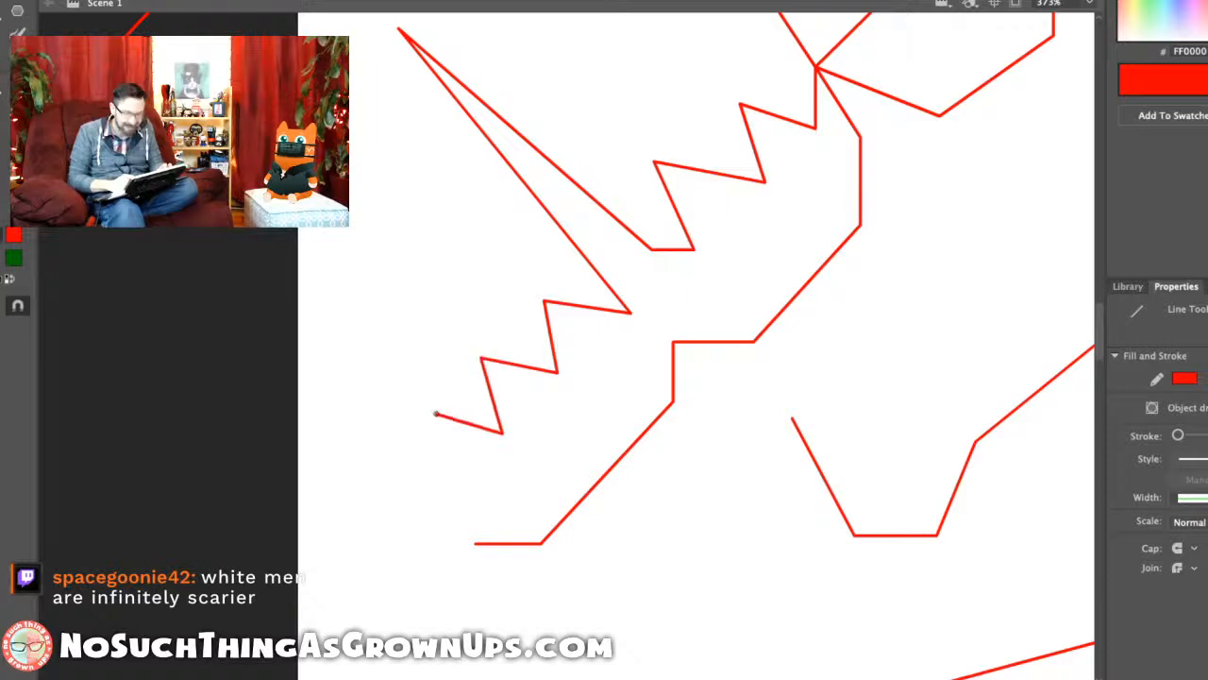
mouse_move(434, 412)
mouse_down()
mouse_move(464, 485)
mouse_move(443, 484)
mouse_up()
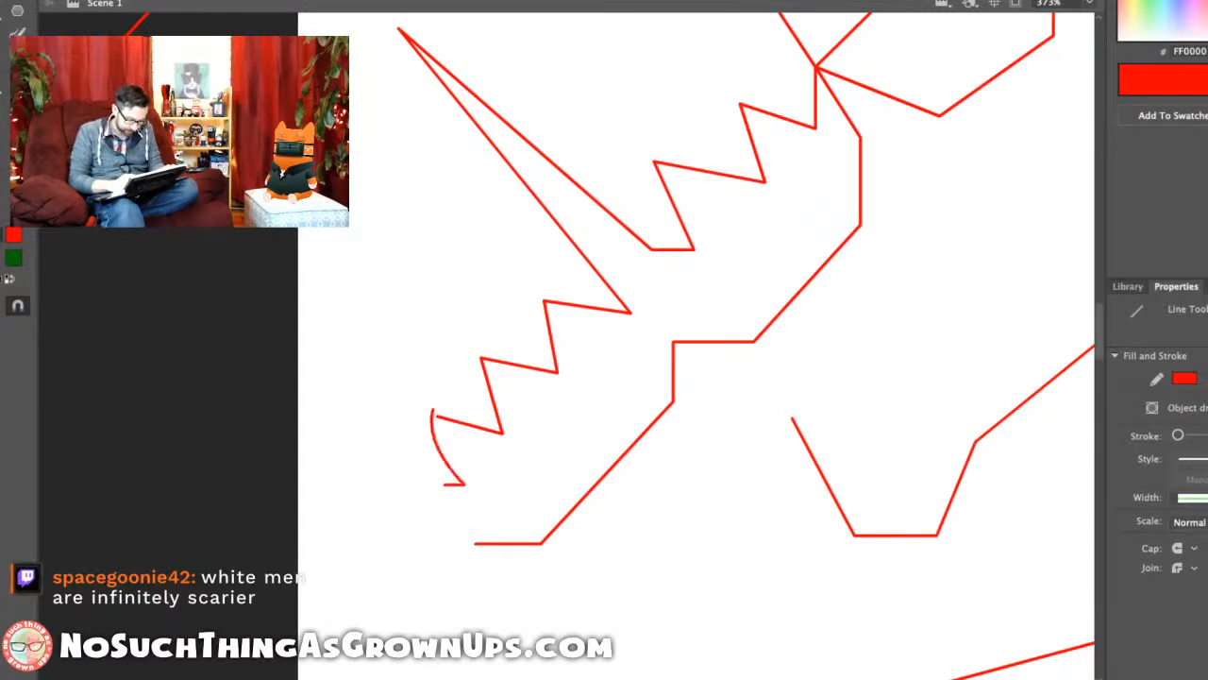
drag(431, 411, 413, 411)
key(Delete)
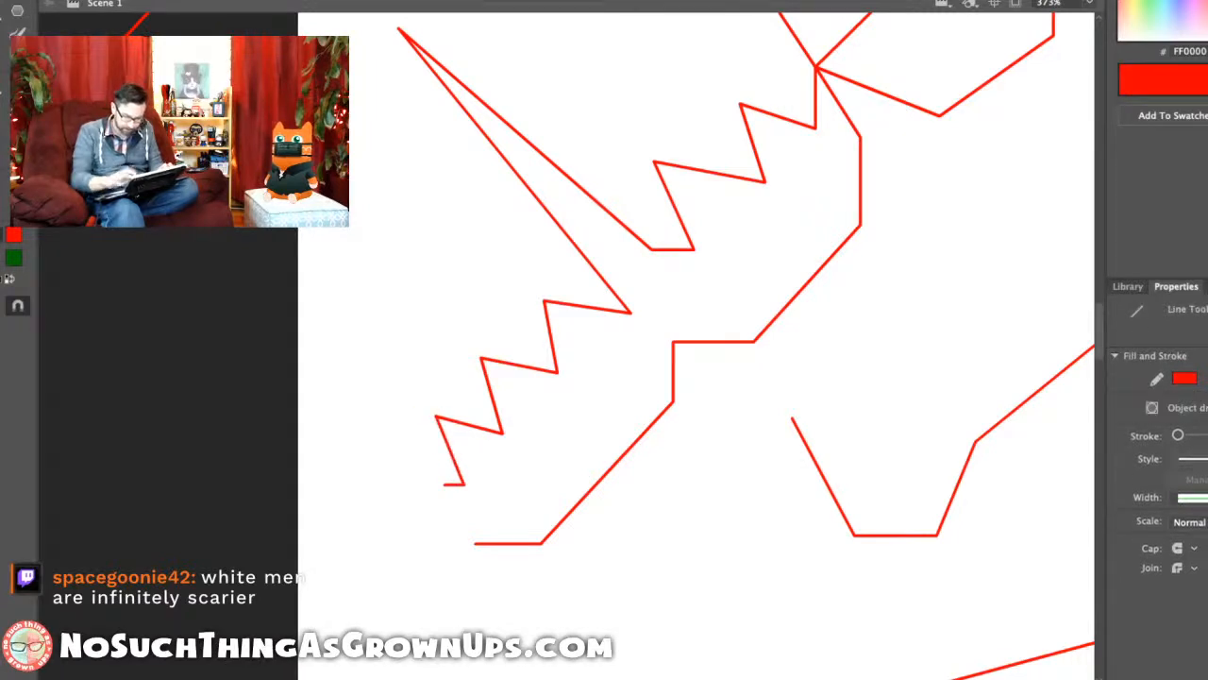
Step: Extend the shape's lower edge from its free end around the bottom and up along the far side with long straight lines
key(super+2)
drag(472, 284, 670, 293)
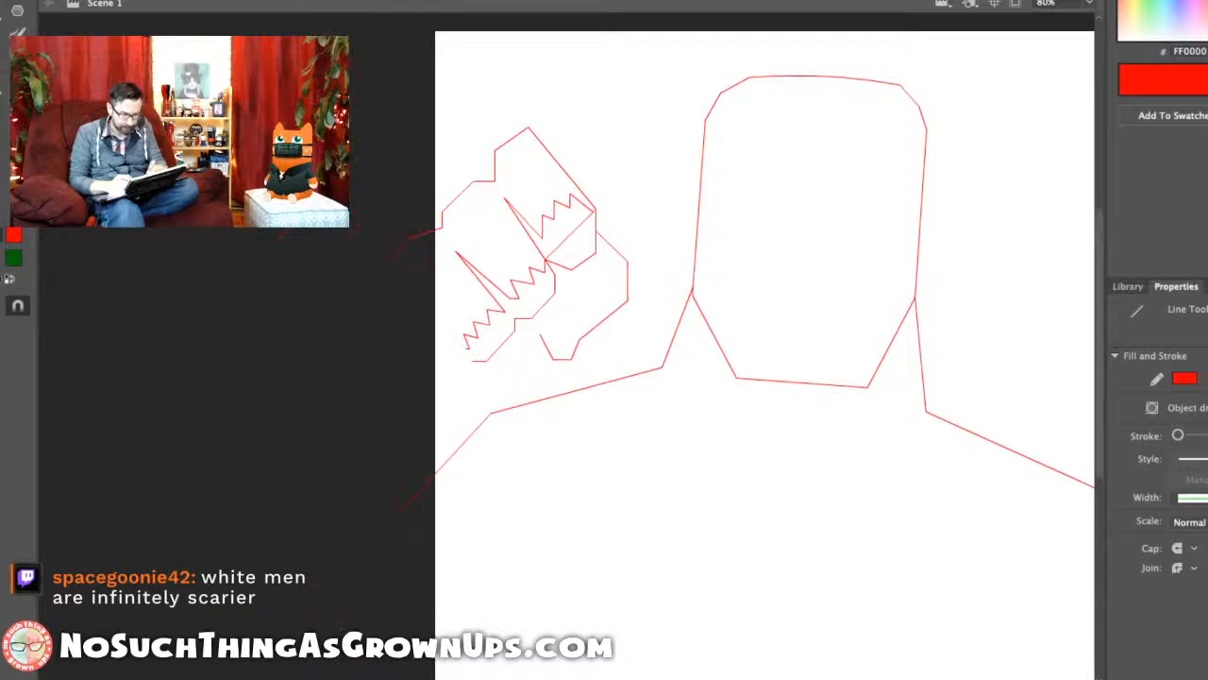
key(y)
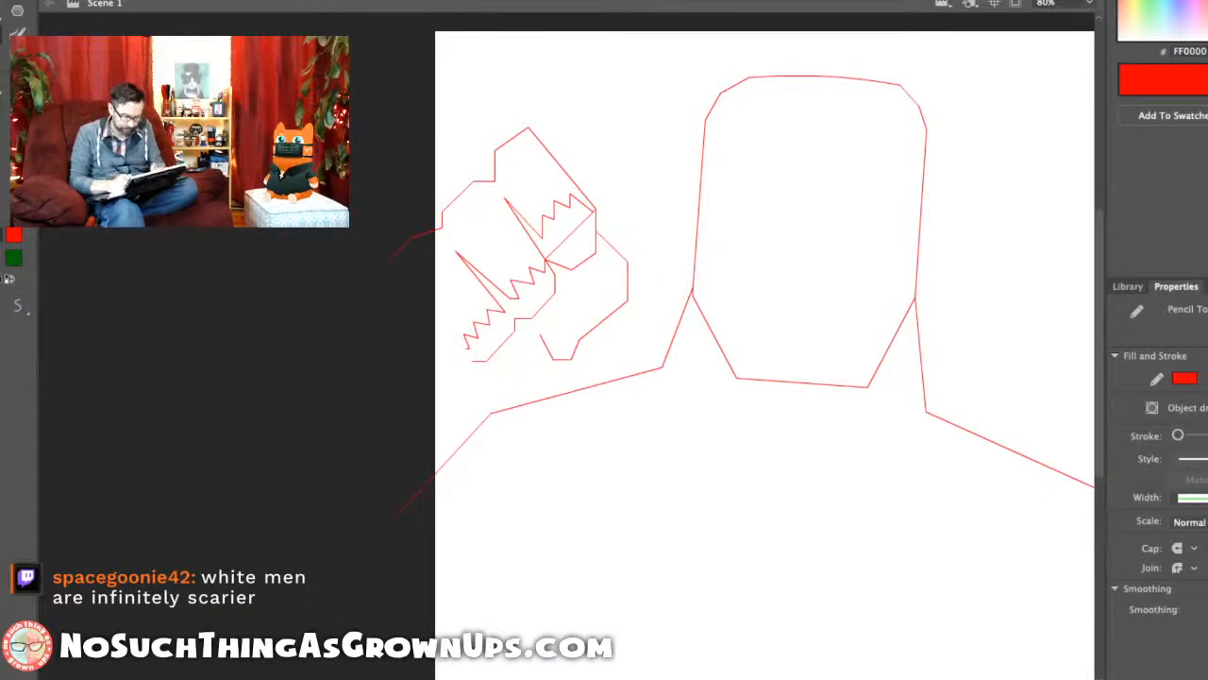
key(n)
scroll(411, 345, up, 5)
mouse_move(589, 389)
mouse_down()
mouse_move(566, 451)
mouse_move(514, 472)
mouse_move(406, 434)
mouse_up()
drag(406, 435, 297, 155)
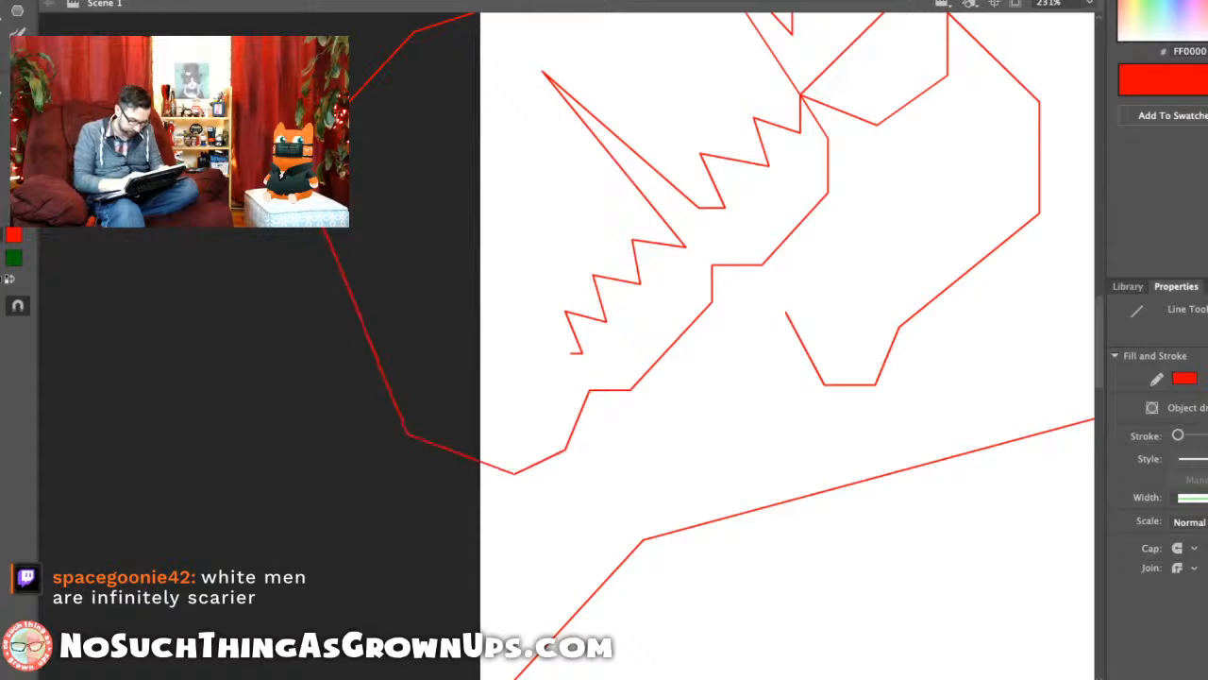
Step: Reshape the upper edge's free end into stepped bumps and extend it down-left to meet the far side line
scroll(104, 331, down, 5)
drag(210, 142, 336, 404)
key(v)
drag(360, 310, 387, 300)
drag(416, 246, 438, 220)
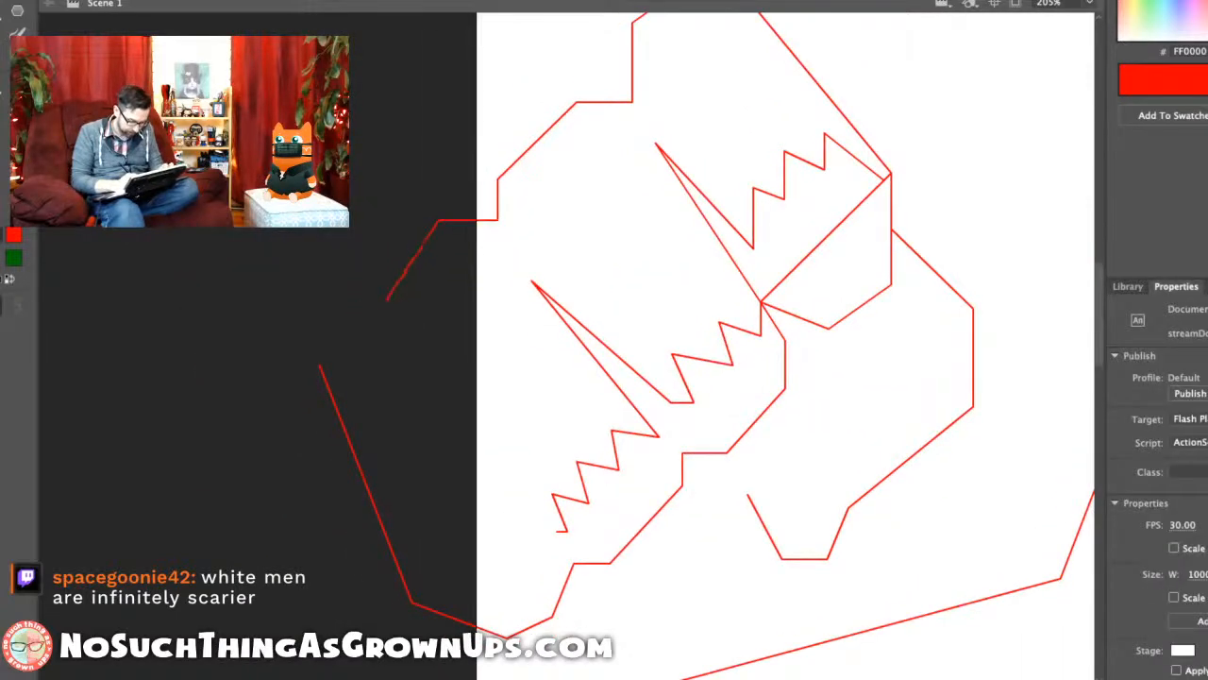
mouse_move(387, 301)
mouse_down()
mouse_move(387, 279)
mouse_move(386, 314)
mouse_move(363, 313)
mouse_move(321, 345)
mouse_up()
key(n)
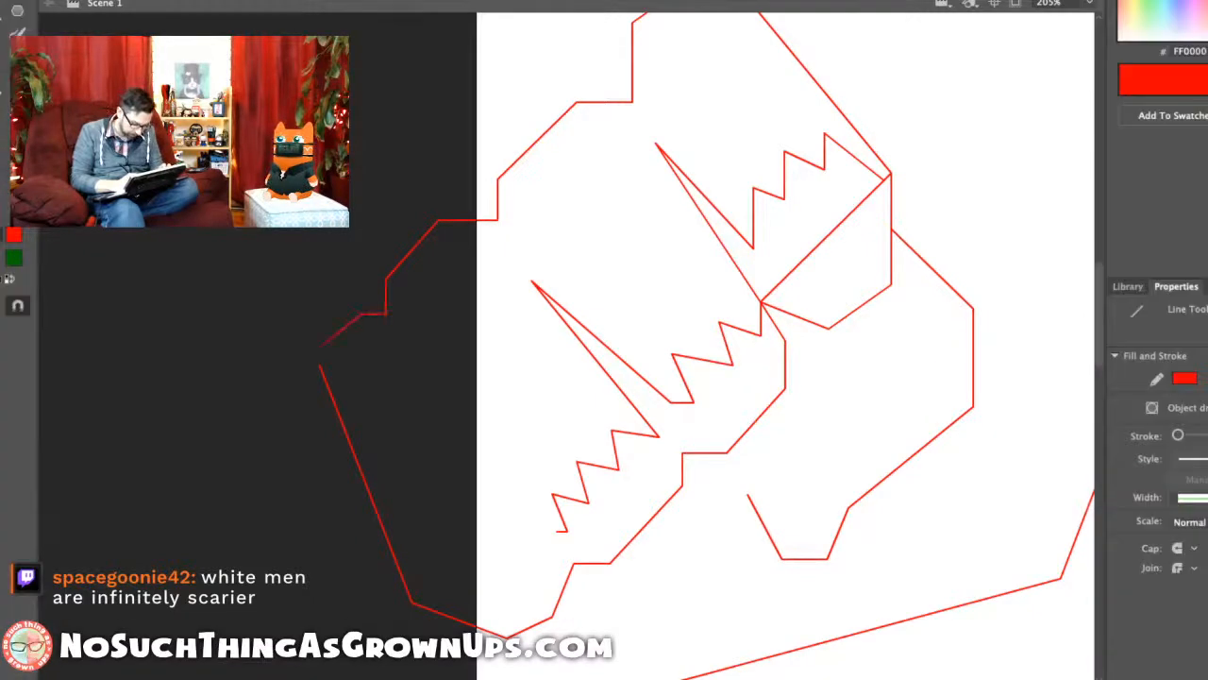
Step: Draw a third long spike from the end of the lower zigzag, followed by small teeth running down-left to the outline's corner
scroll(575, 356, down, 5)
scroll(537, 416, up, 6)
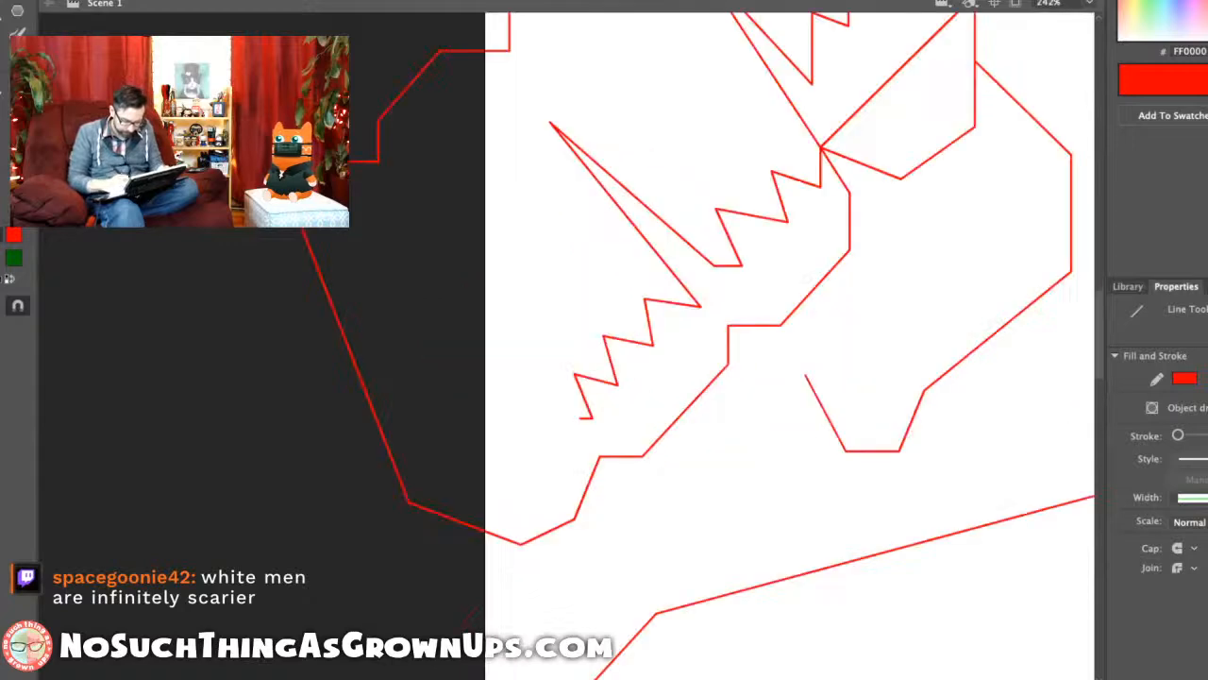
mouse_move(581, 417)
mouse_down()
mouse_move(466, 295)
mouse_move(543, 453)
mouse_move(502, 437)
mouse_move(501, 480)
mouse_move(476, 470)
mouse_up()
mouse_move(475, 470)
mouse_down()
mouse_move(467, 496)
mouse_move(423, 497)
mouse_up()
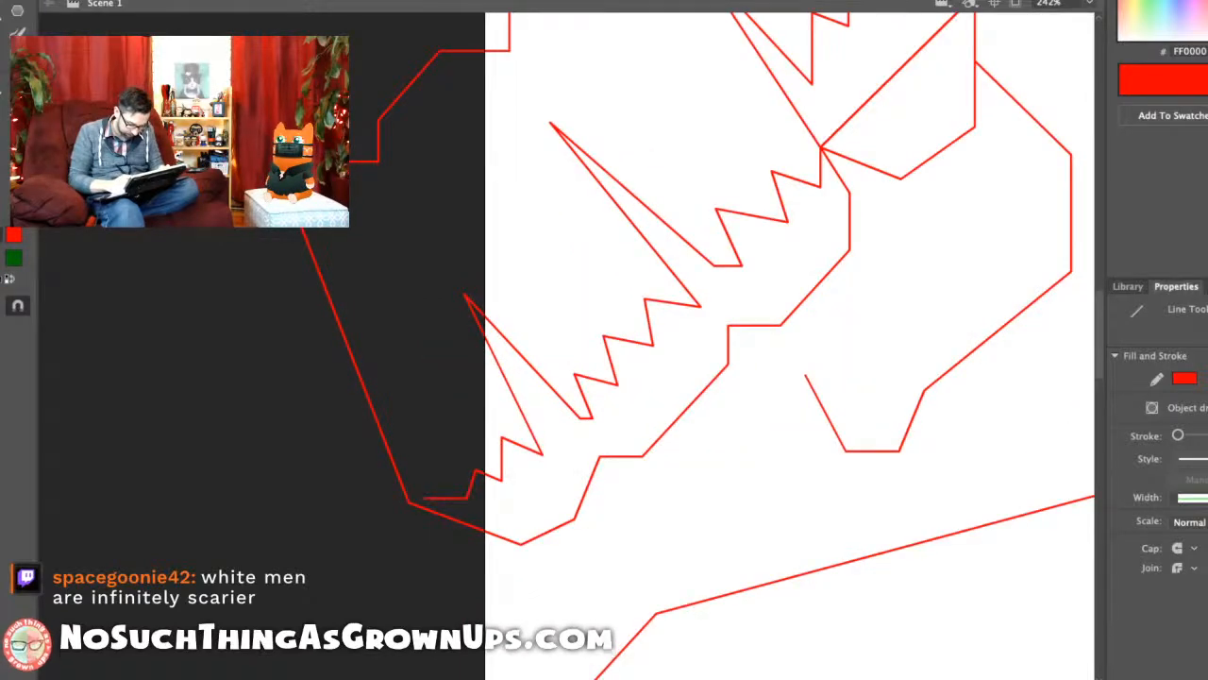
Step: Close the thumb's open end against the finger outline and draw a narrow angular fold inside the thumb
scroll(411, 391, down, 5)
scroll(411, 391, up, 2)
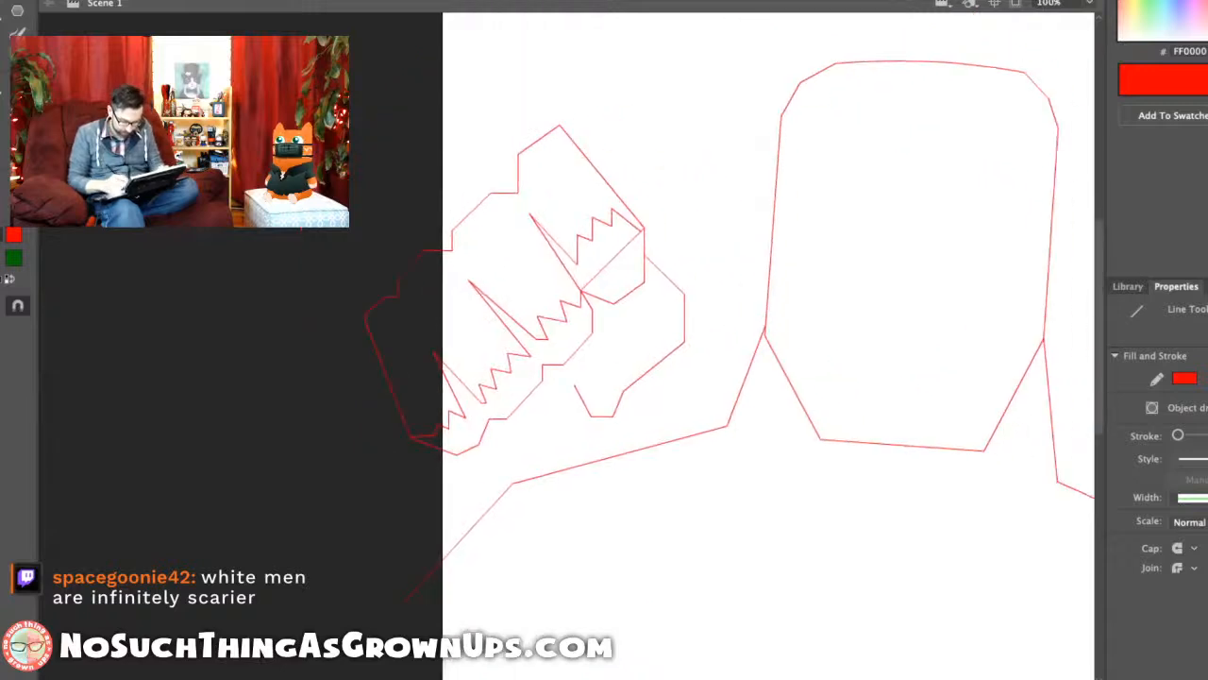
drag(575, 384, 583, 355)
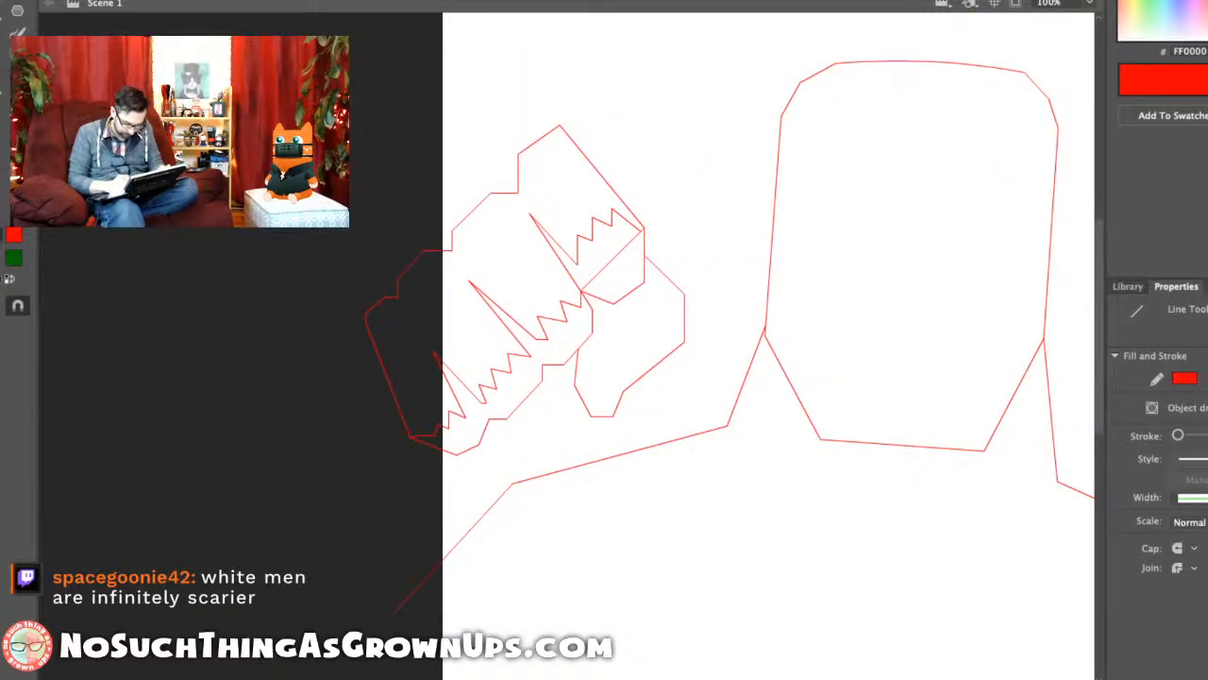
drag(483, 431, 517, 431)
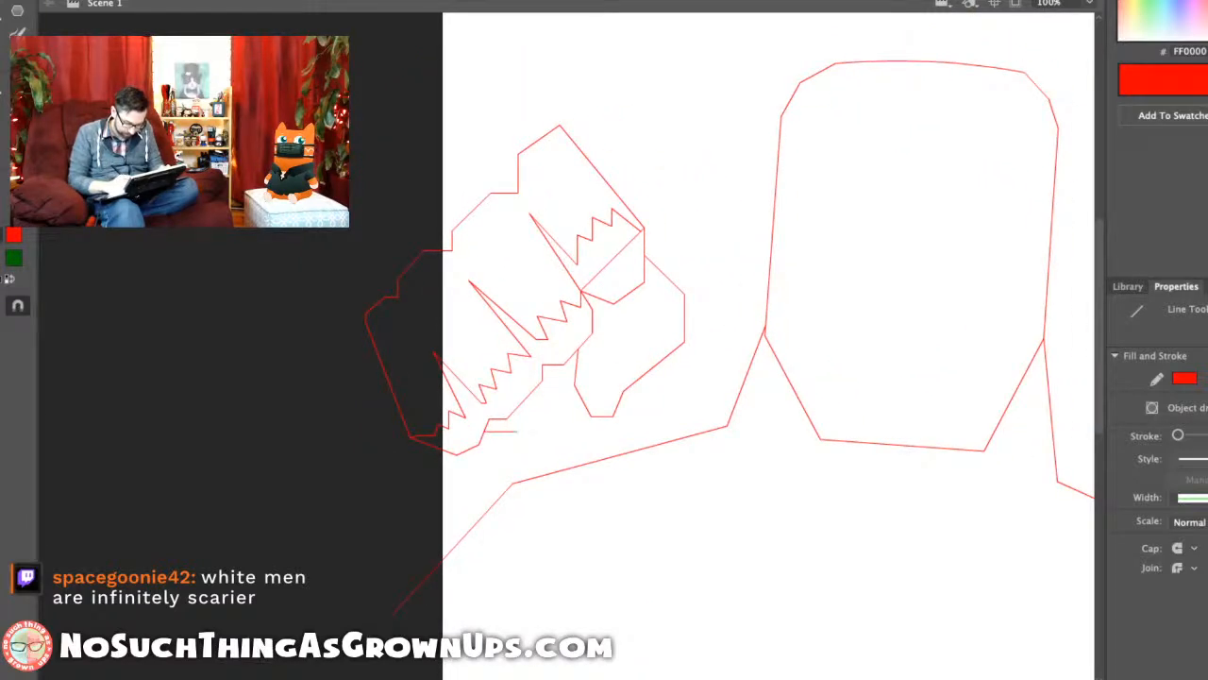
drag(567, 359, 580, 409)
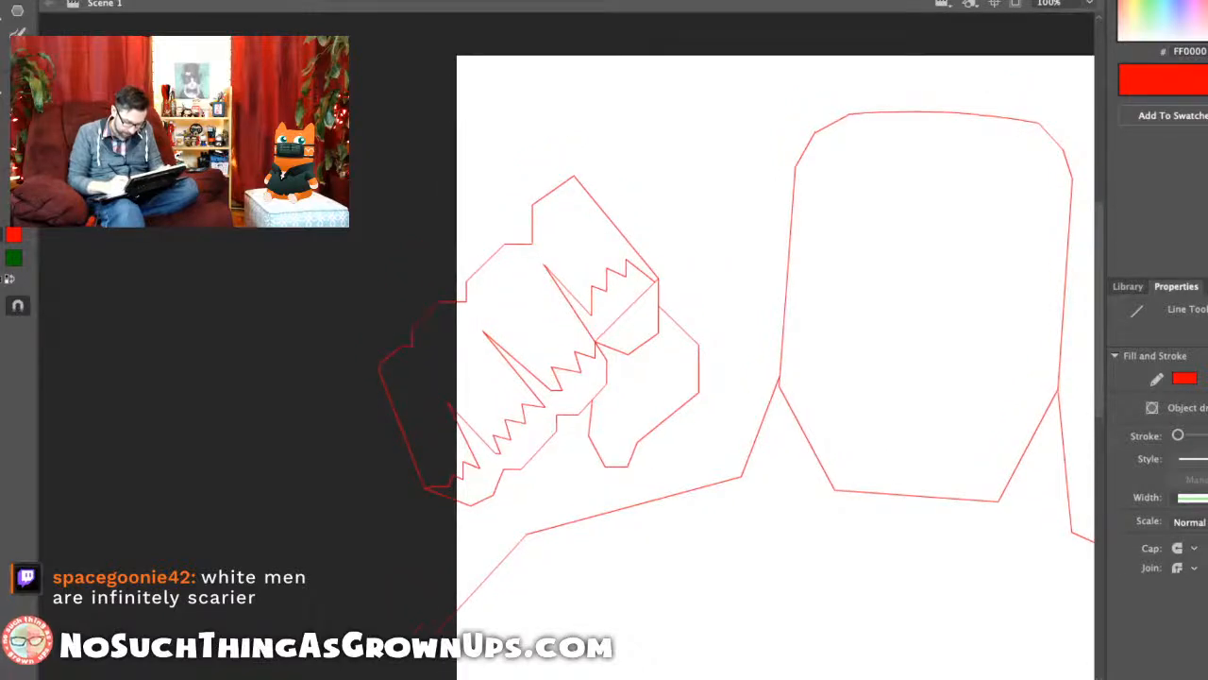
mouse_move(642, 346)
mouse_down()
mouse_move(620, 400)
mouse_move(634, 425)
mouse_move(658, 423)
mouse_move(637, 423)
mouse_move(671, 386)
mouse_move(668, 419)
mouse_up()
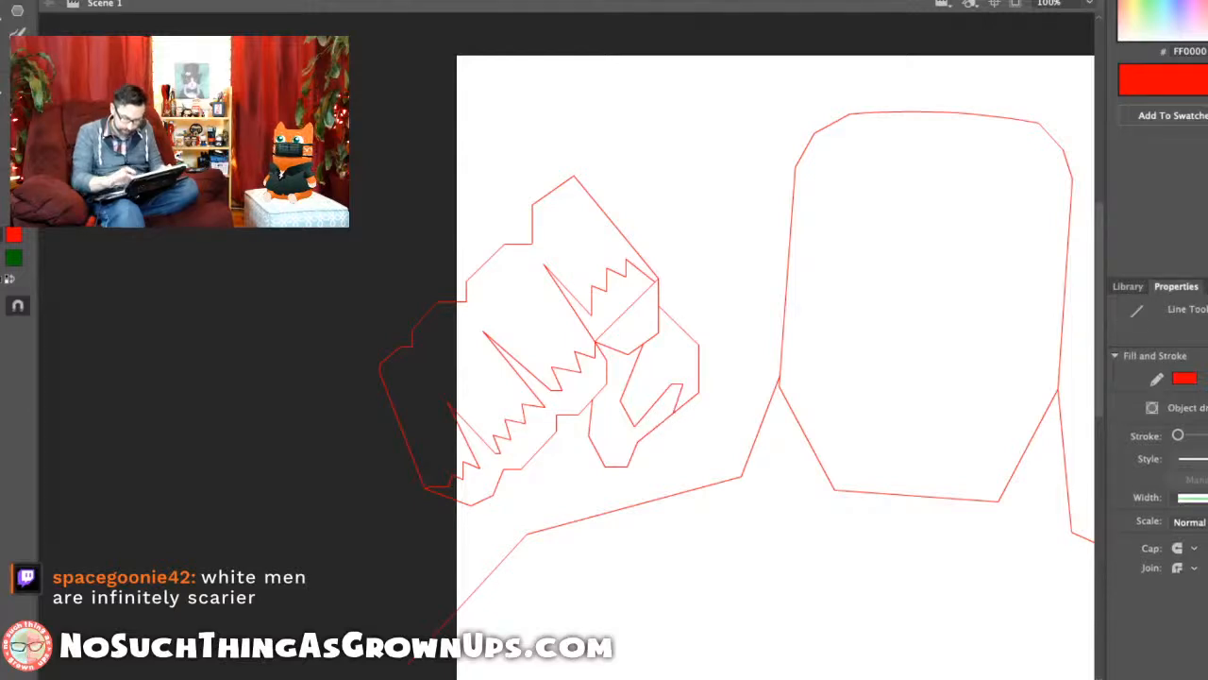
Step: Select the whole hand shape and move it down and slightly right so it overlaps the shoulder line
key(ctrl+minus)
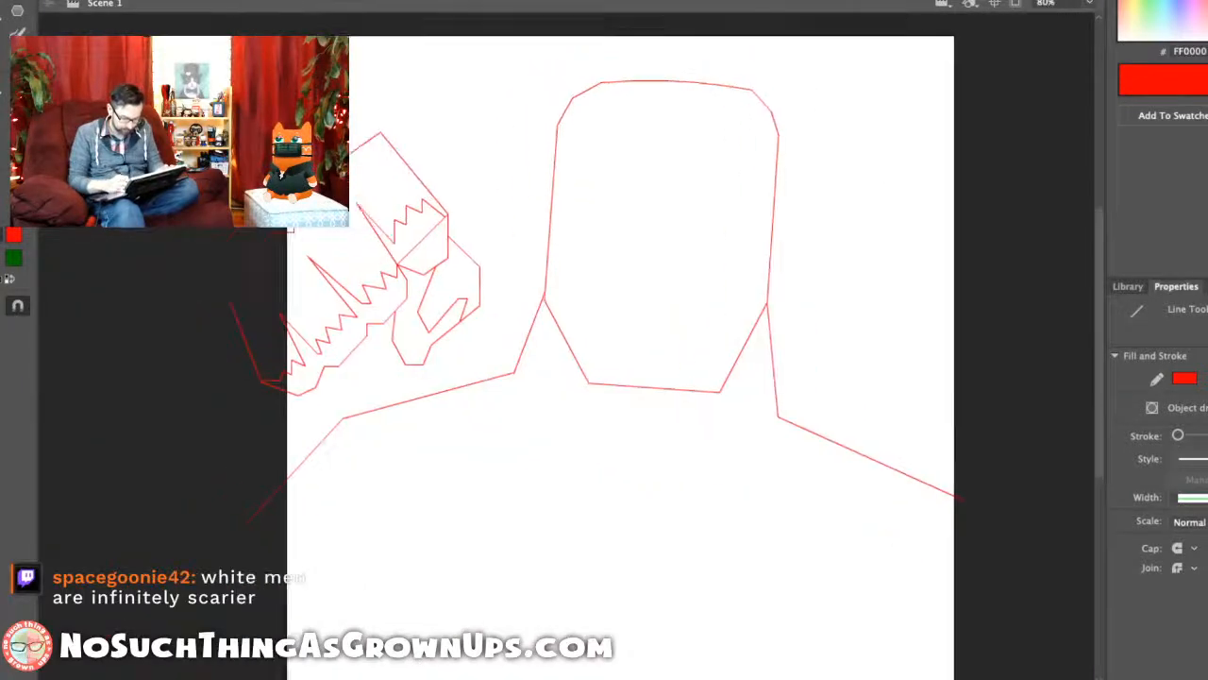
scroll(620, 349, left, 1)
key(ctrl+a)
key(v)
drag(533, 277, 528, 346)
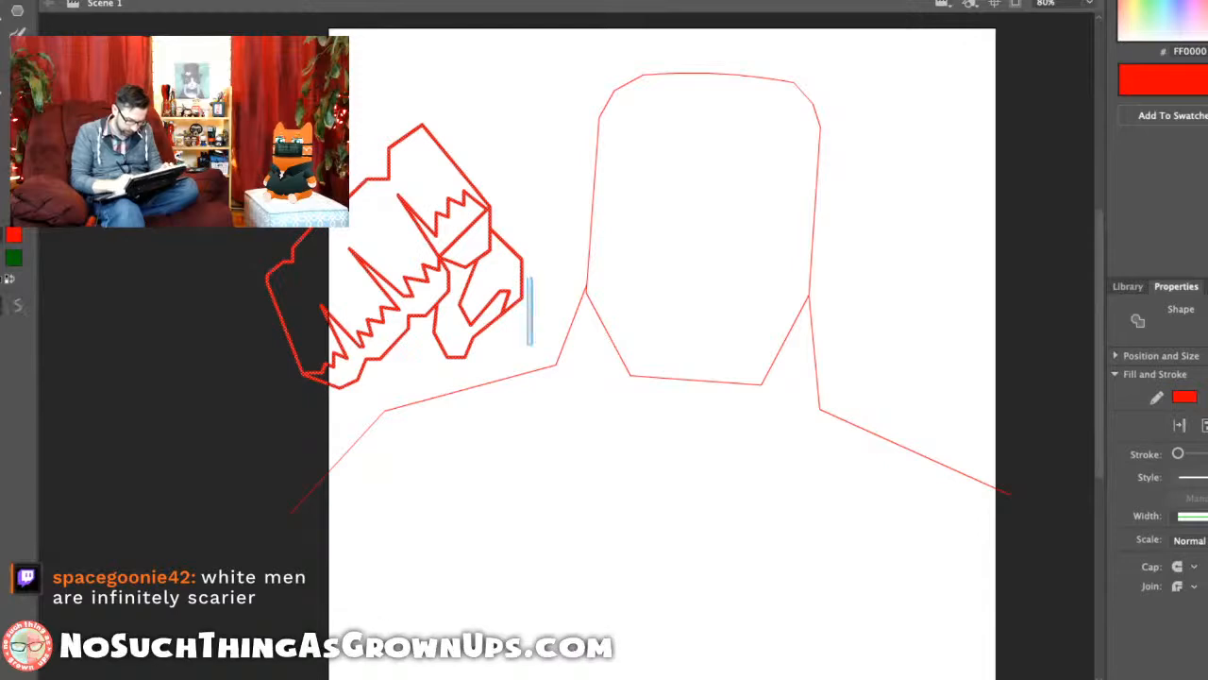
mouse_move(444, 284)
mouse_down()
mouse_move(472, 402)
mouse_move(491, 408)
mouse_up()
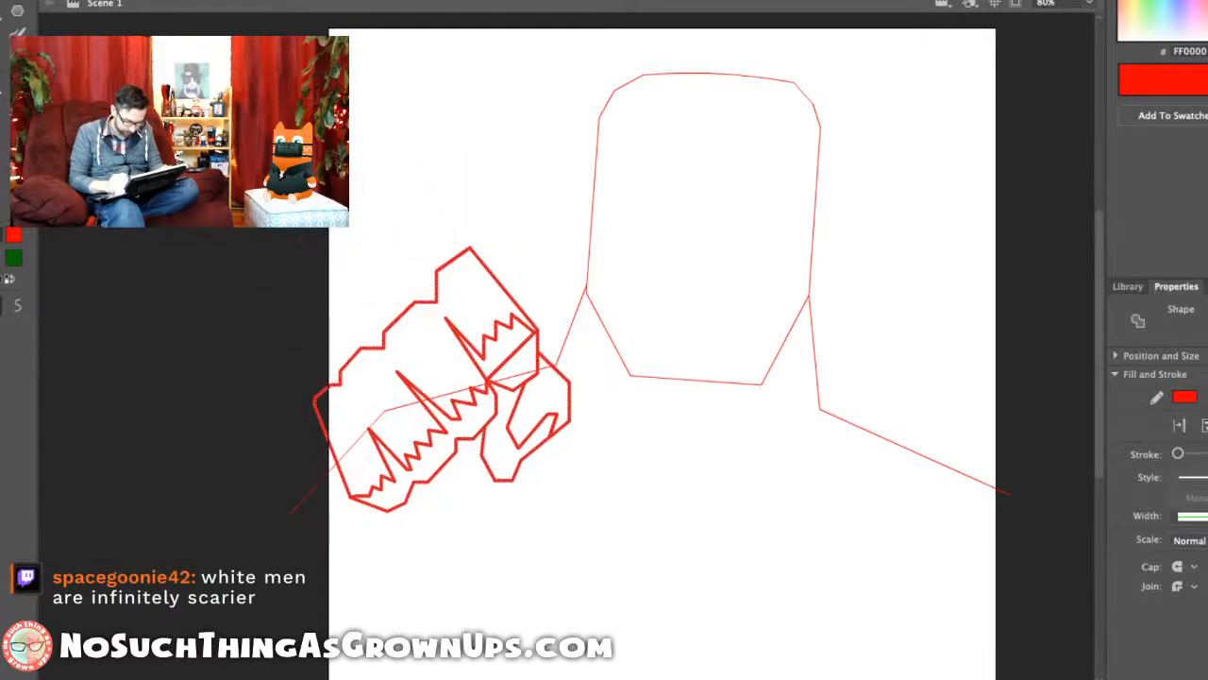
Step: Rotate the hand shape counterclockwise until the thumb is uppermost and move it down below the shoulder line
scroll(604, 349, up, 2)
scroll(604, 350, down, 2)
scroll(604, 349, down, 2)
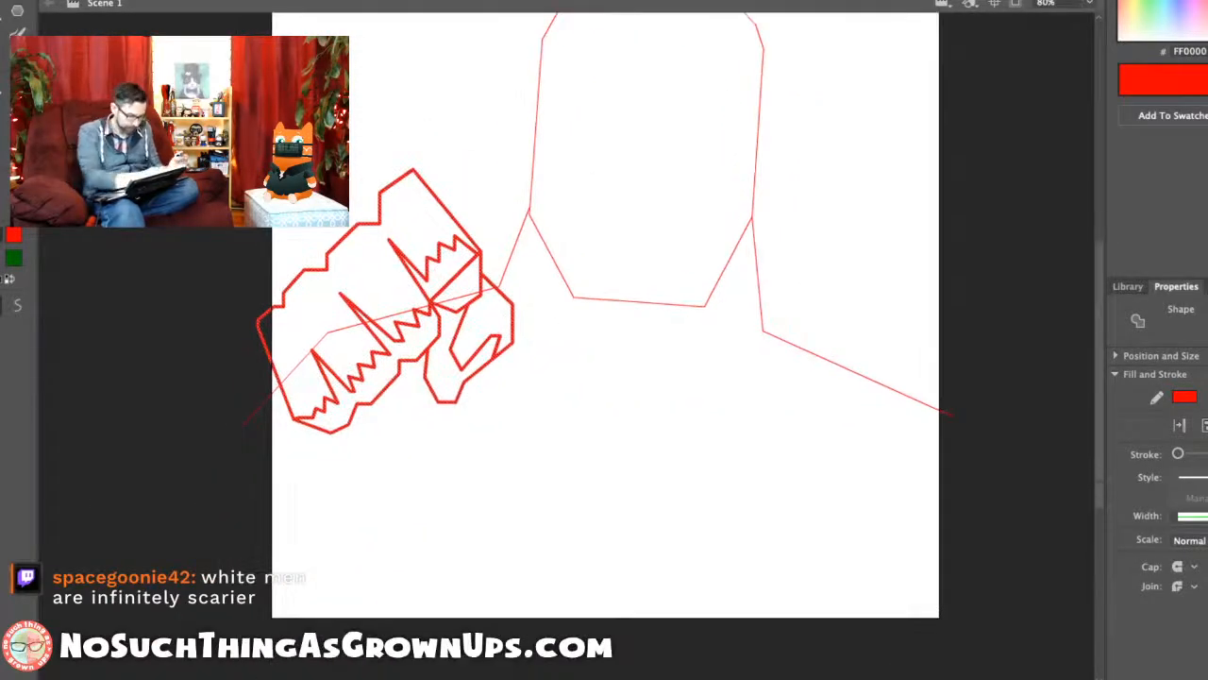
key(q)
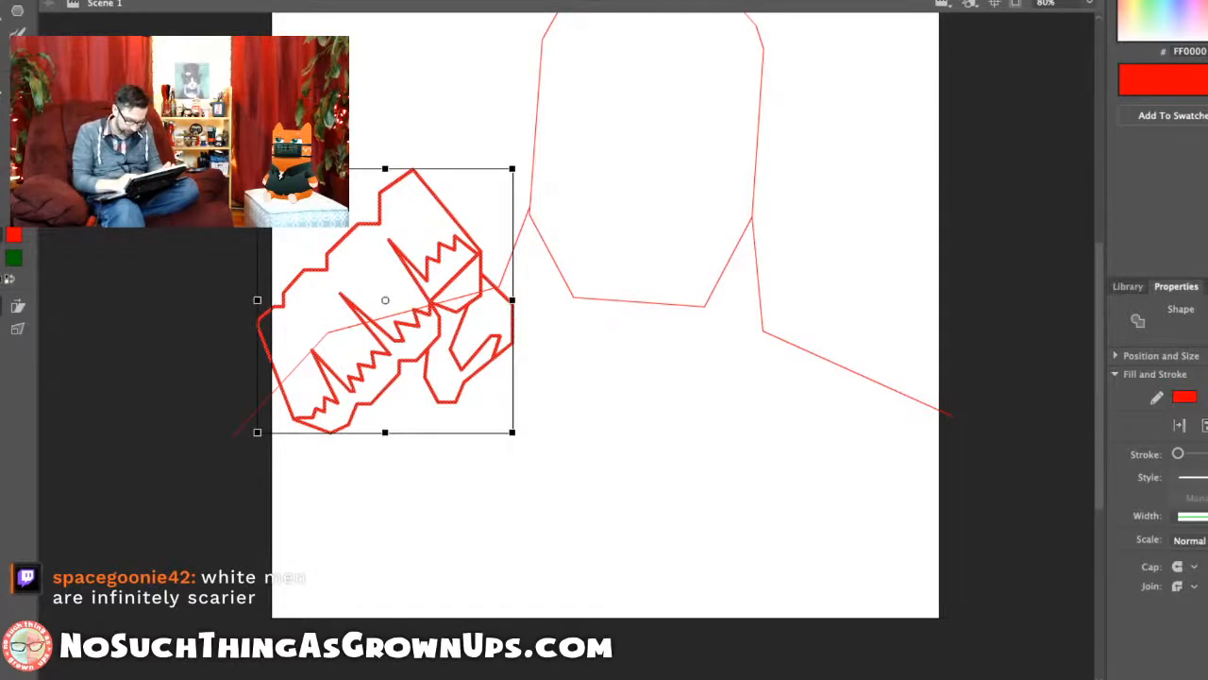
mouse_move(253, 434)
mouse_down()
mouse_move(208, 350)
mouse_move(237, 497)
mouse_up()
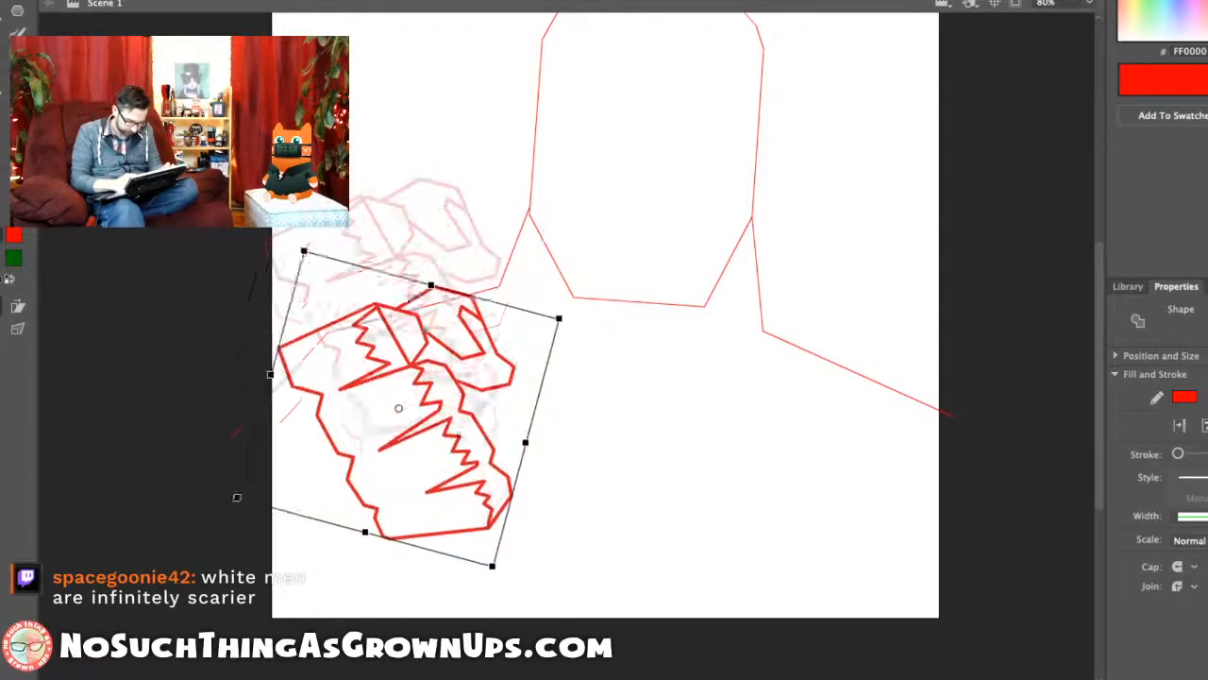
drag(398, 408, 394, 453)
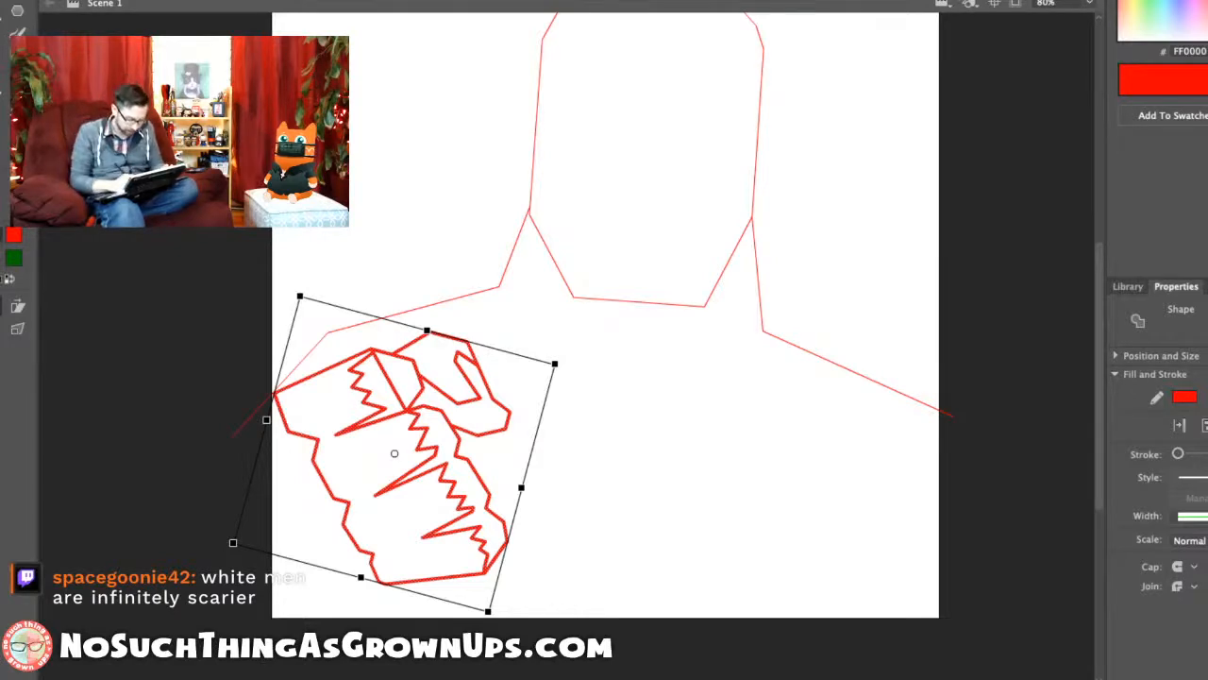
Step: Enlarge the hand shape slightly and rotate it a few degrees clockwise
drag(491, 346, 510, 352)
mouse_move(548, 427)
mouse_down()
mouse_move(541, 443)
mouse_move(545, 433)
mouse_up()
mouse_move(510, 353)
mouse_down()
mouse_move(596, 358)
mouse_move(610, 342)
mouse_move(506, 340)
mouse_up()
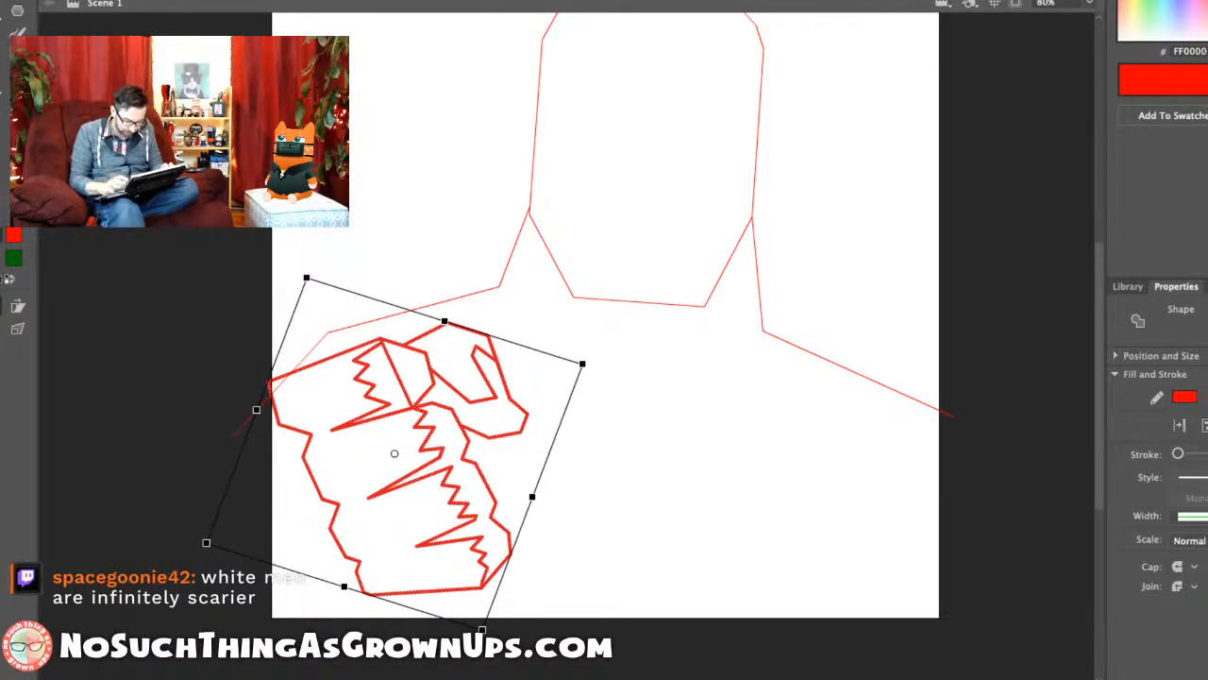
Step: Move the hand shape slightly left and down, enlarge it a little and rotate it slightly counterclockwise
key(shift+Left)
key(shift+Left)
key(shift+Down)
key(shift+Down)
key(shift+Down)
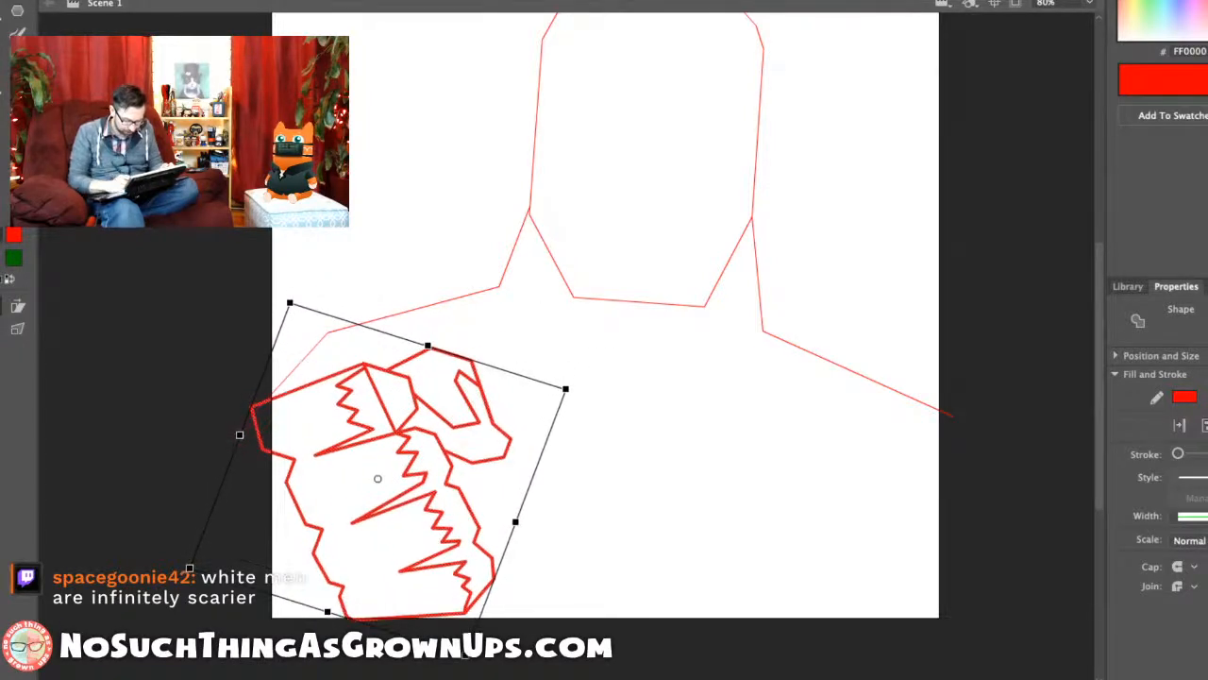
drag(565, 388, 583, 380)
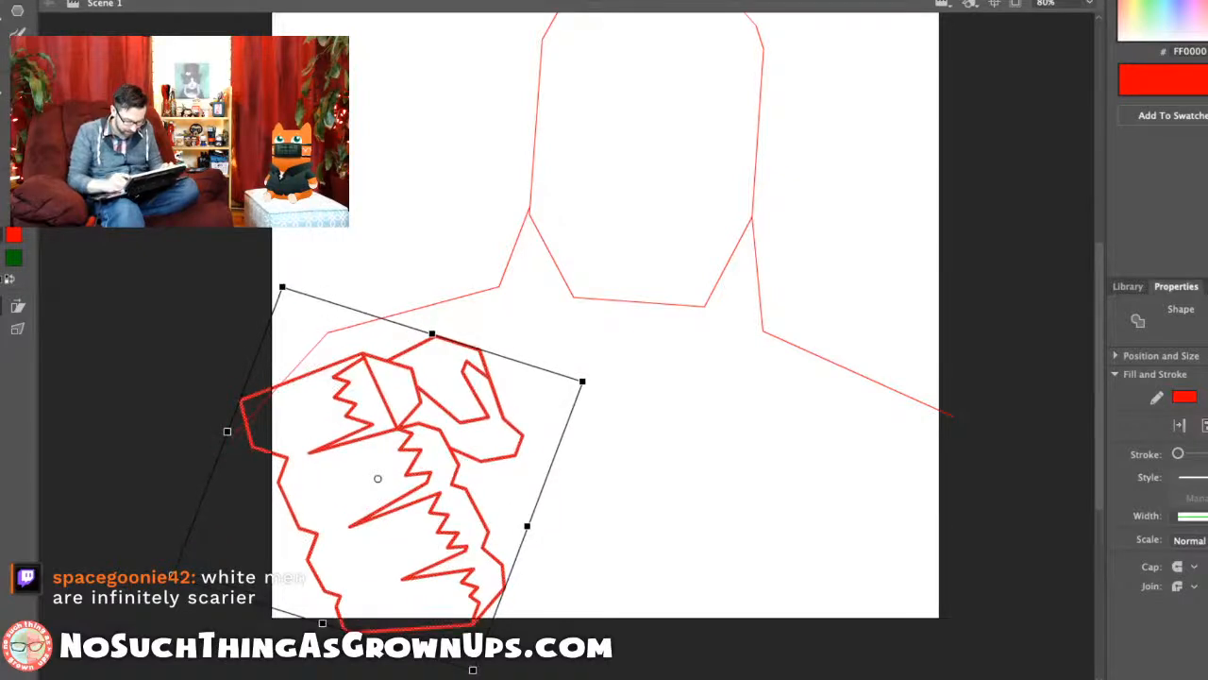
drag(509, 359, 492, 353)
click(614, 406)
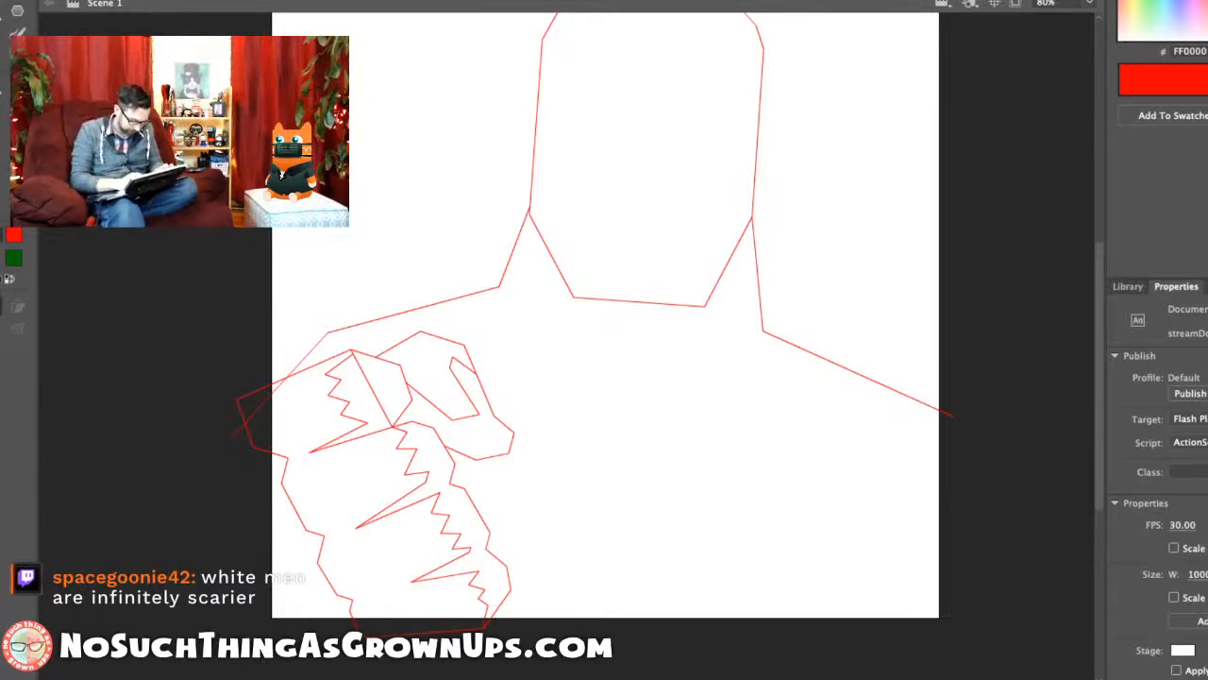
Step: Delete the segment of the shoulder line that crosses the inside of the hand
click(265, 400)
key(Delete)
drag(298, 583, 308, 542)
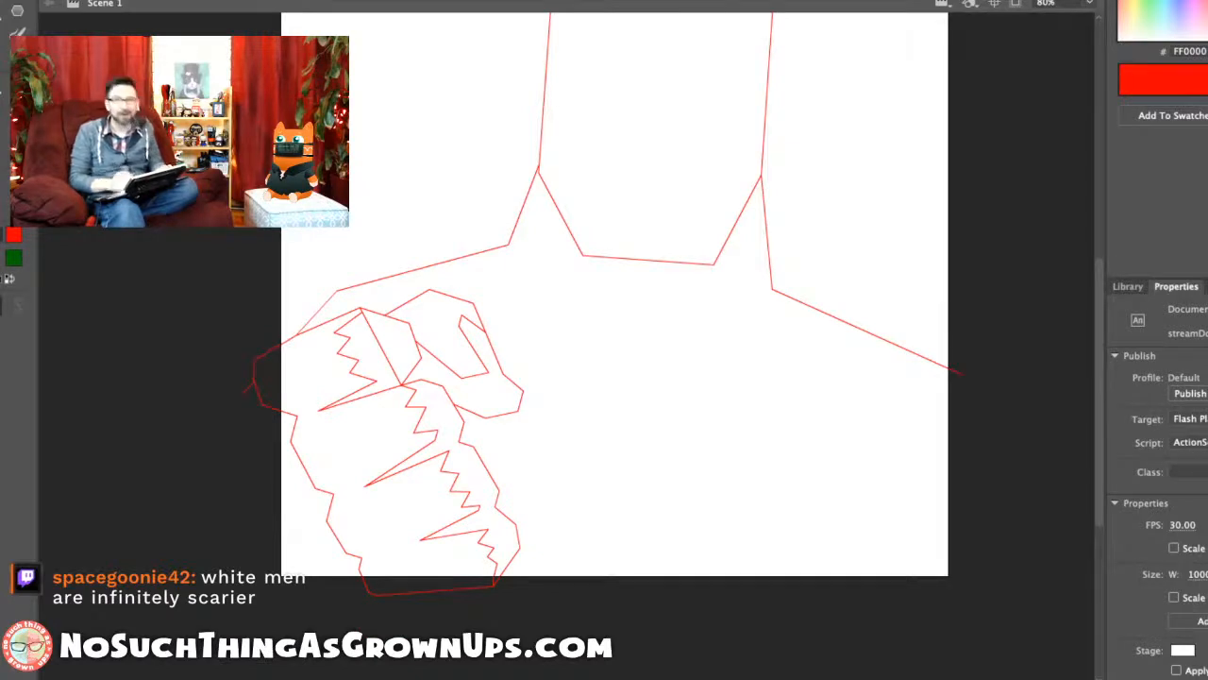
drag(272, 200, 310, 172)
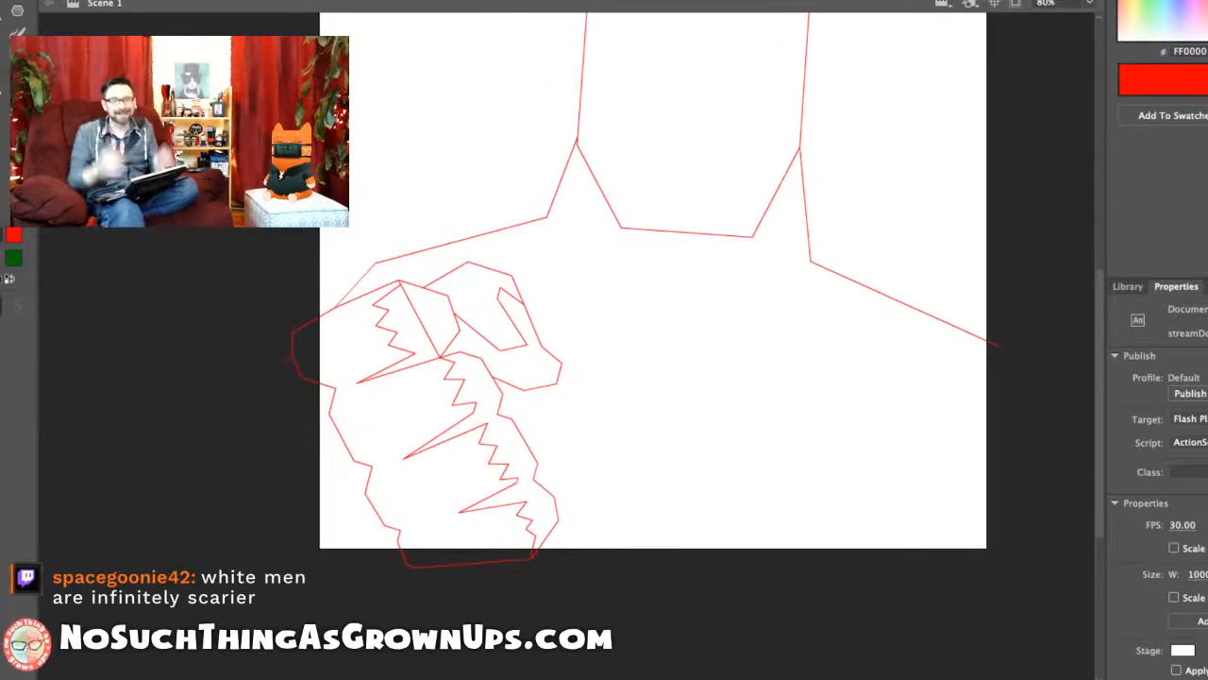
drag(652, 340, 650, 310)
Step: Draw the torso outline from beside the hand down past the stage, across below it and up to the opposite shoulder's end
key(n)
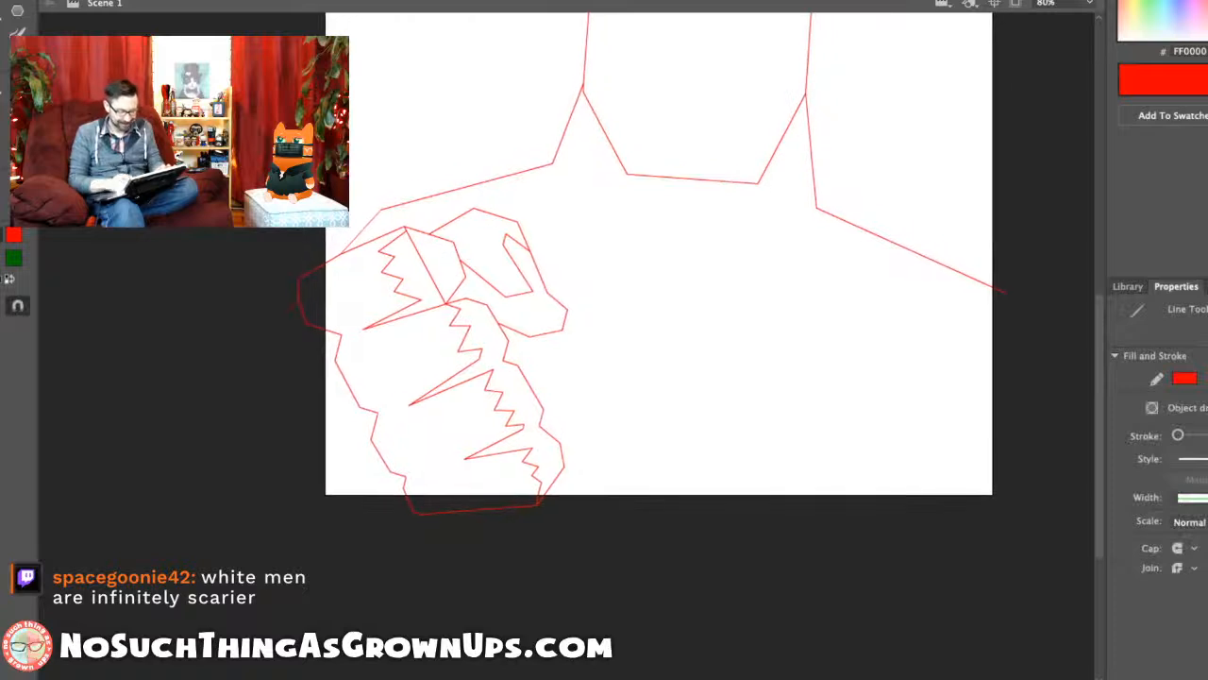
drag(286, 312, 285, 540)
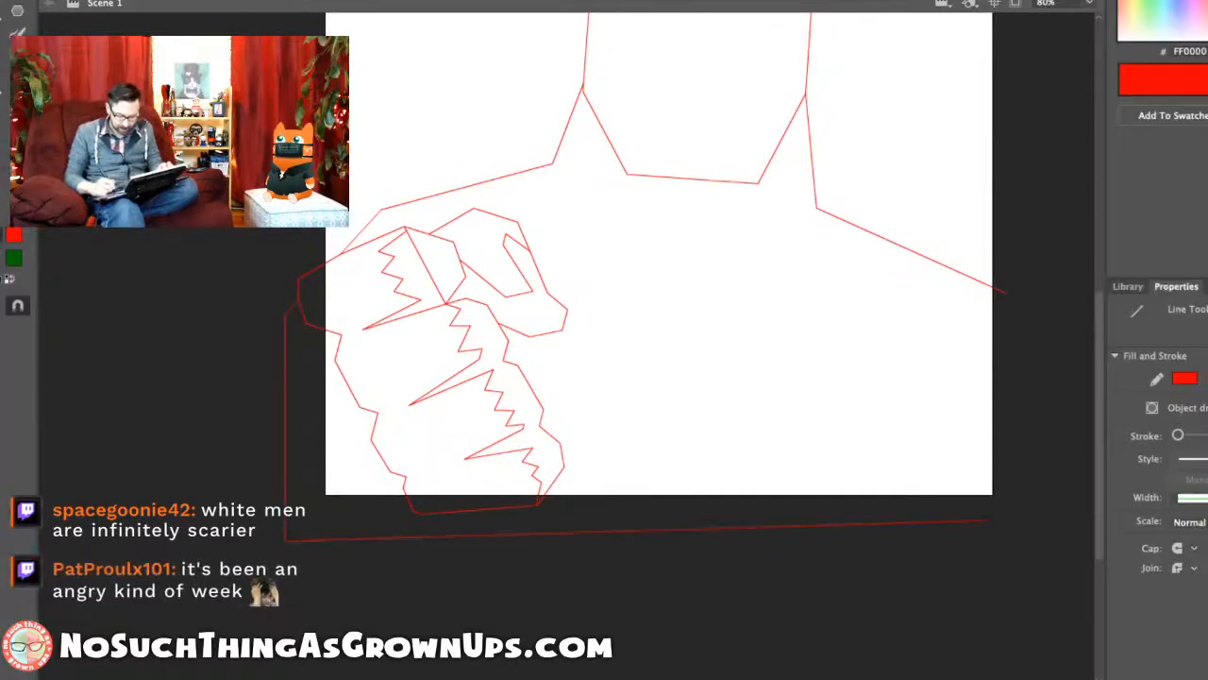
drag(988, 520, 1017, 532)
drag(1017, 532, 1017, 416)
mouse_move(661, 302)
mouse_down()
mouse_move(672, 304)
mouse_move(569, 410)
mouse_up()
Step: Draw an inner collar line on each side, from the jaw down beside the neck and out along the shoulder
scroll(567, 321, down, 1)
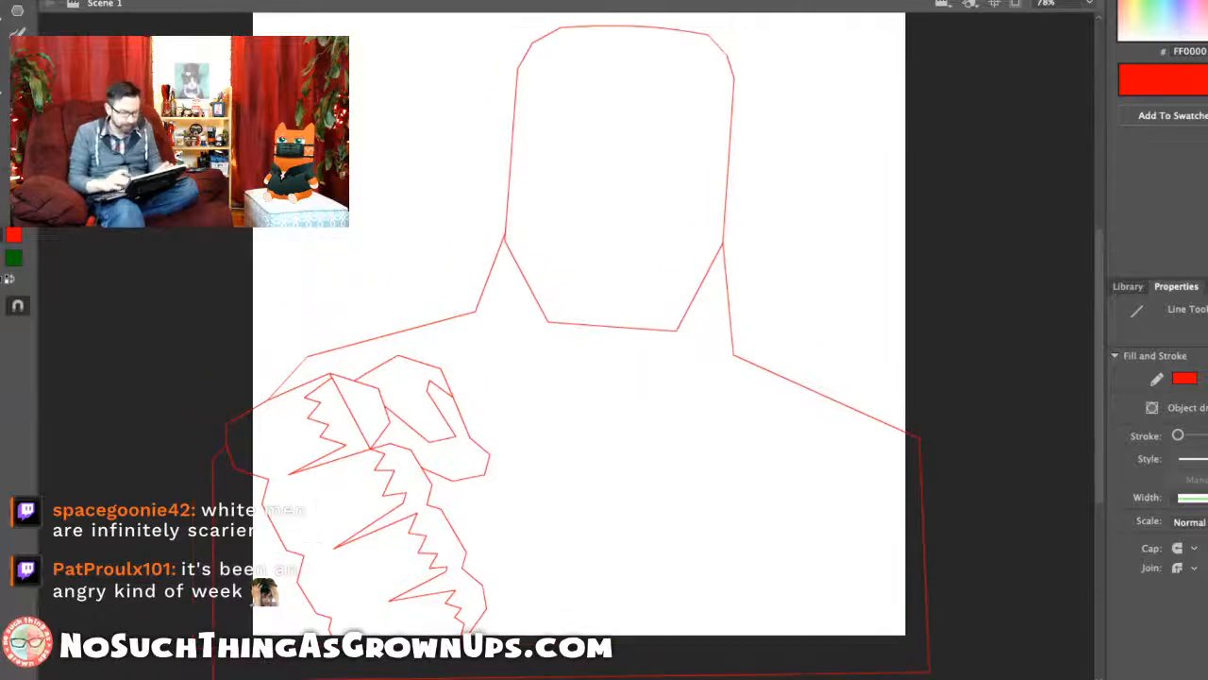
scroll(567, 321, right, 1)
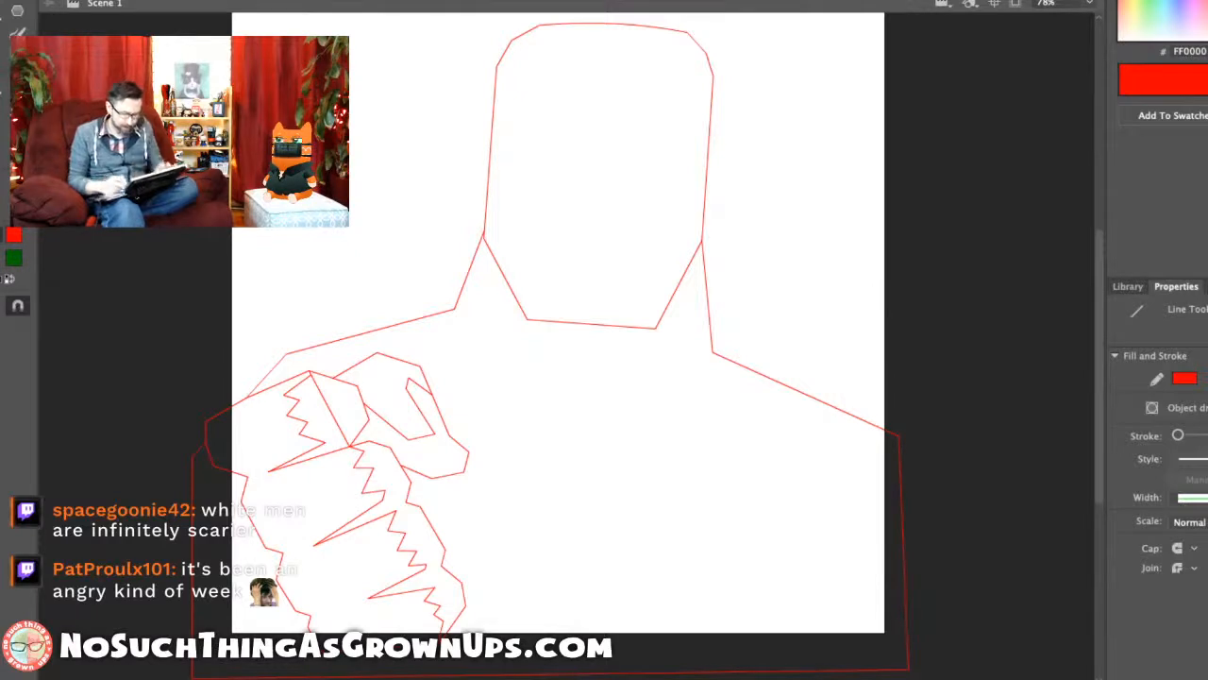
scroll(566, 321, down, 2)
drag(710, 213, 708, 301)
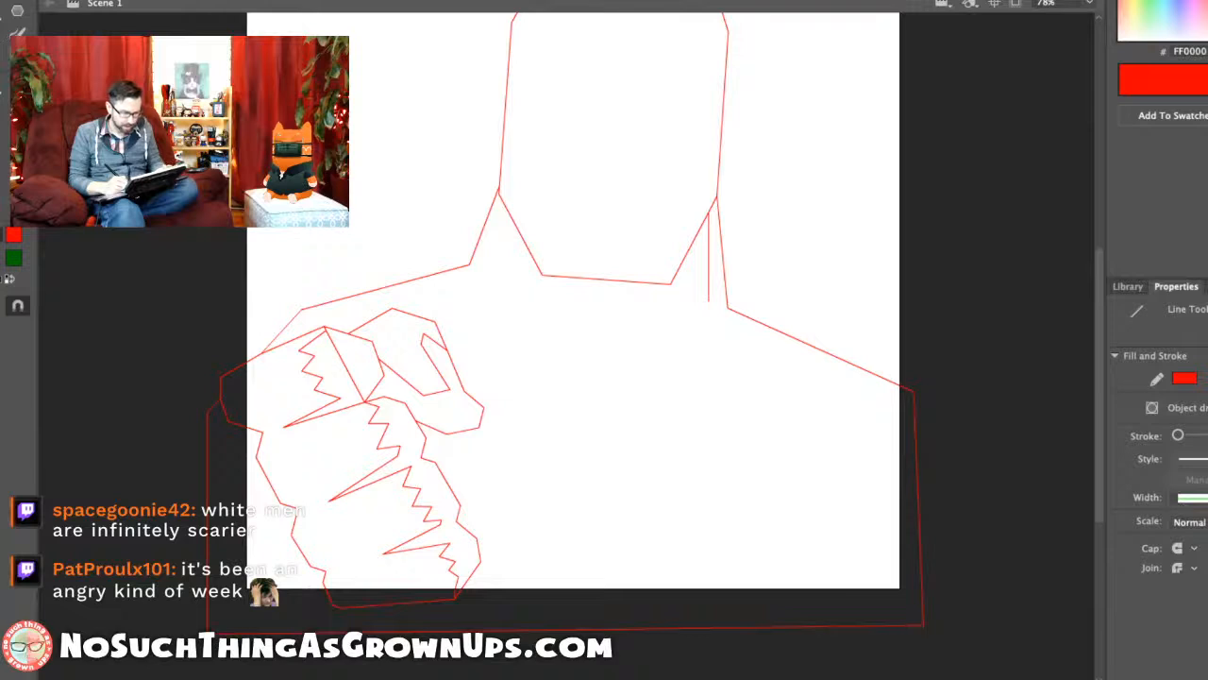
scroll(571, 340, up, 3)
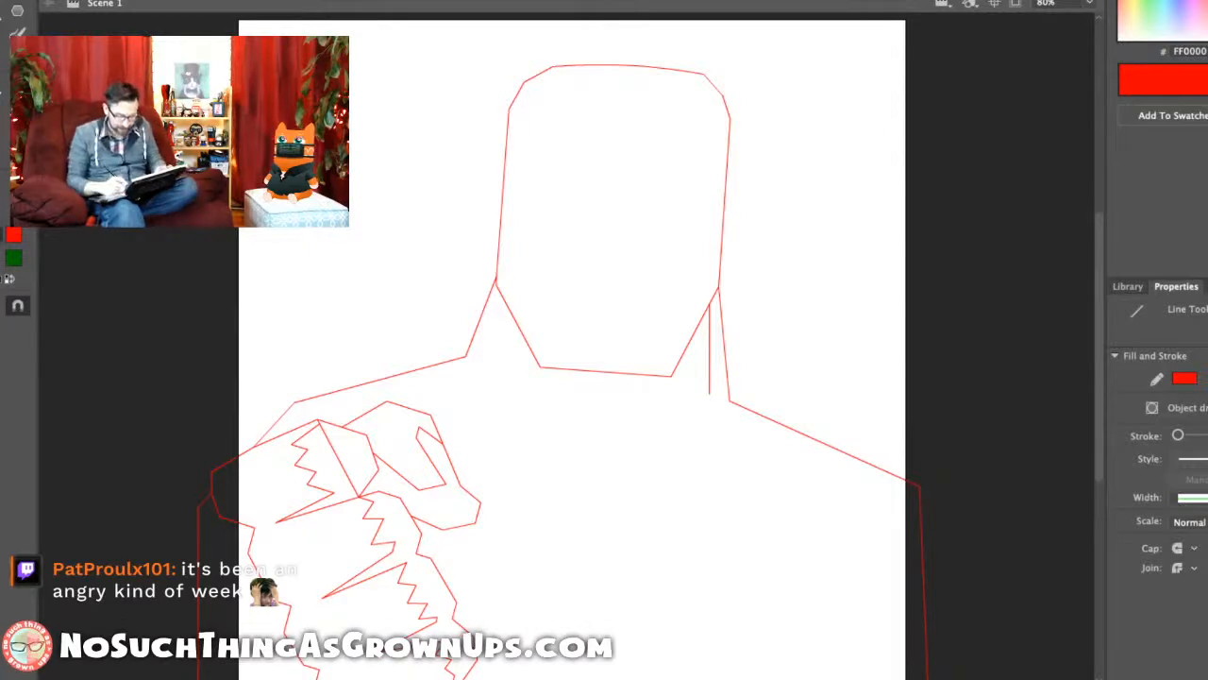
drag(512, 318, 523, 382)
key(ctrl+z)
scroll(580, 340, down, 3)
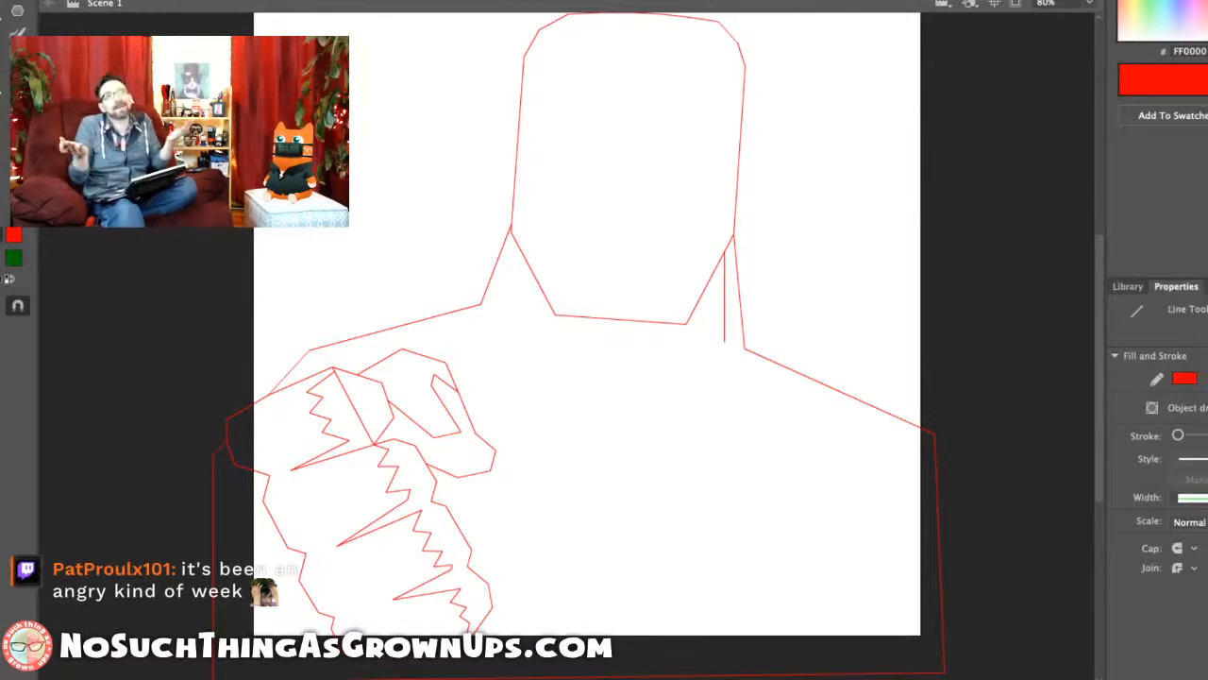
scroll(566, 340, right, 3)
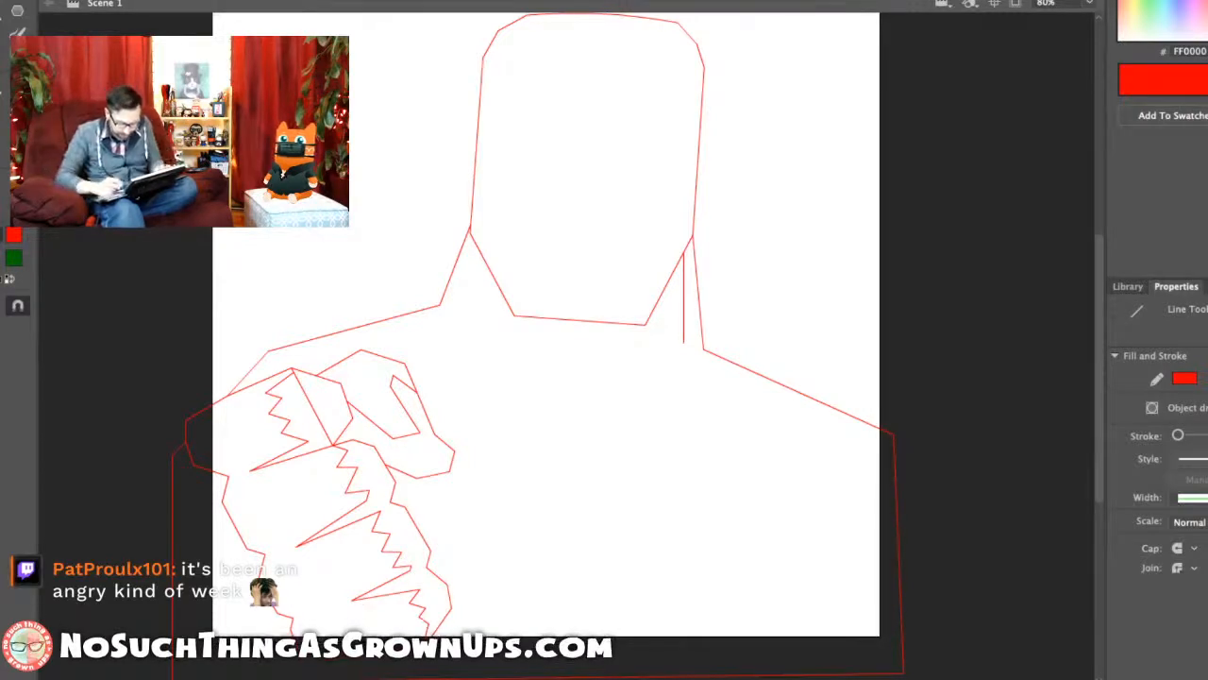
mouse_move(690, 338)
mouse_down()
mouse_move(689, 359)
mouse_move(888, 435)
mouse_move(915, 459)
mouse_up()
mouse_move(484, 243)
mouse_down()
mouse_move(458, 321)
mouse_move(273, 347)
mouse_up()
key(v)
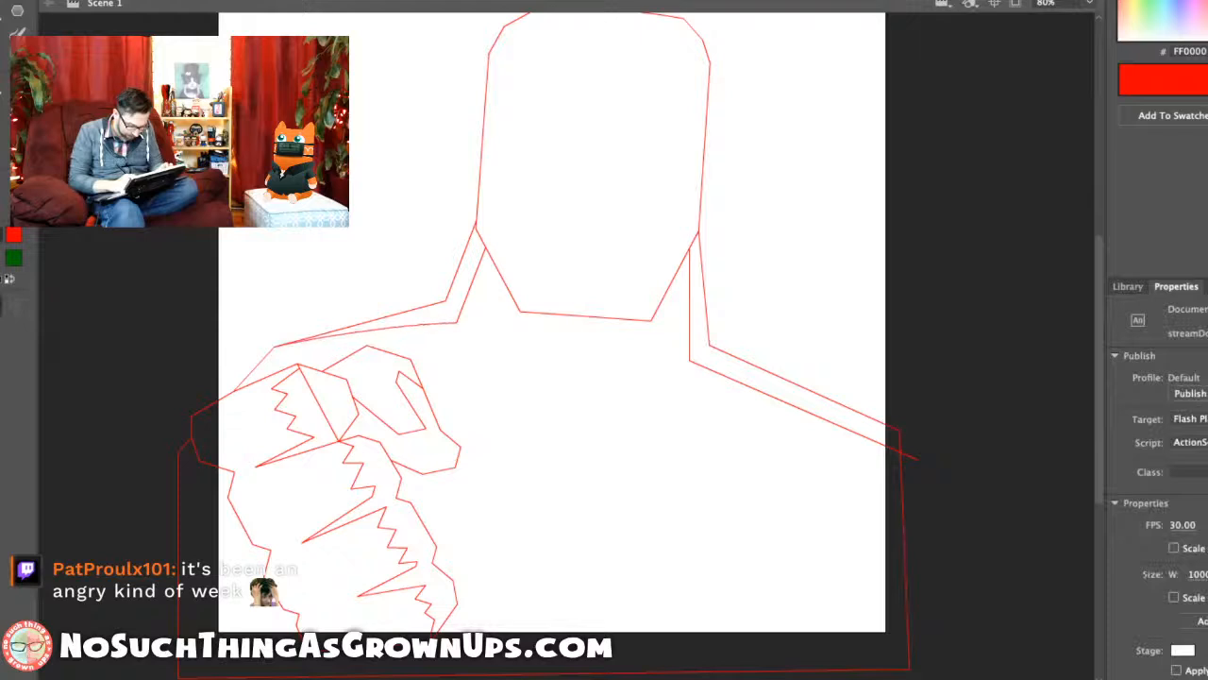
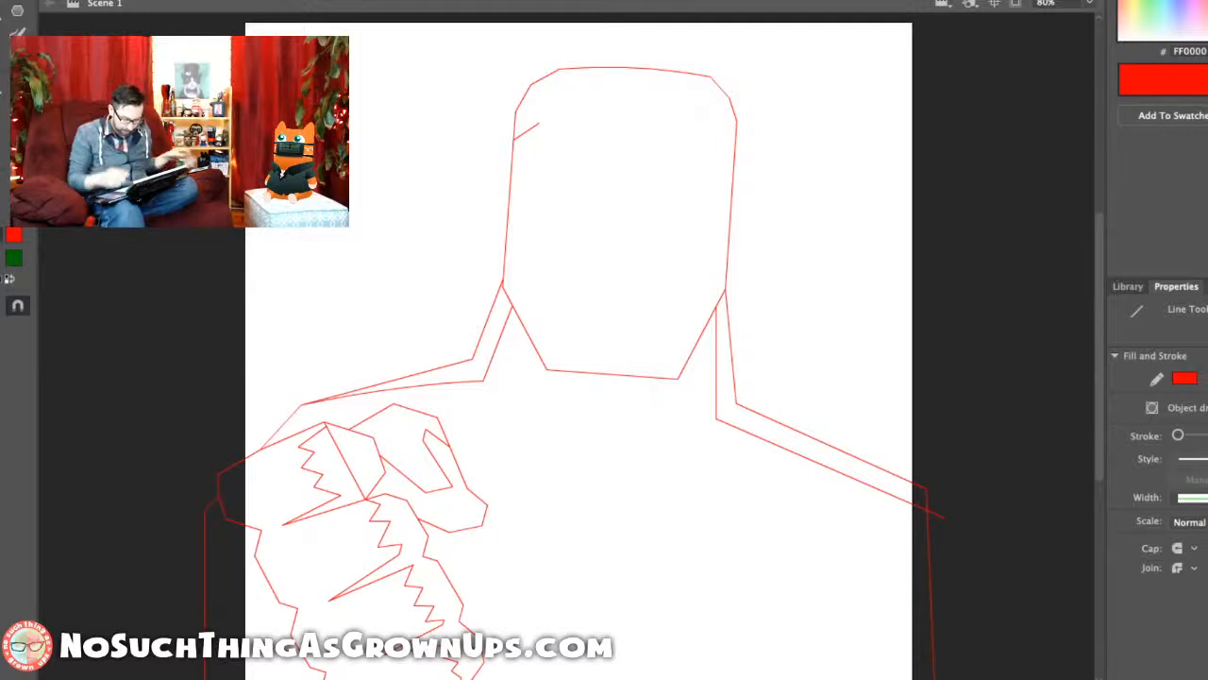
Step: Draw a circle on the chest beside the hand and delete its green fill, leaving only the red outline
scroll(566, 349, down, 3)
scroll(566, 350, right, 4)
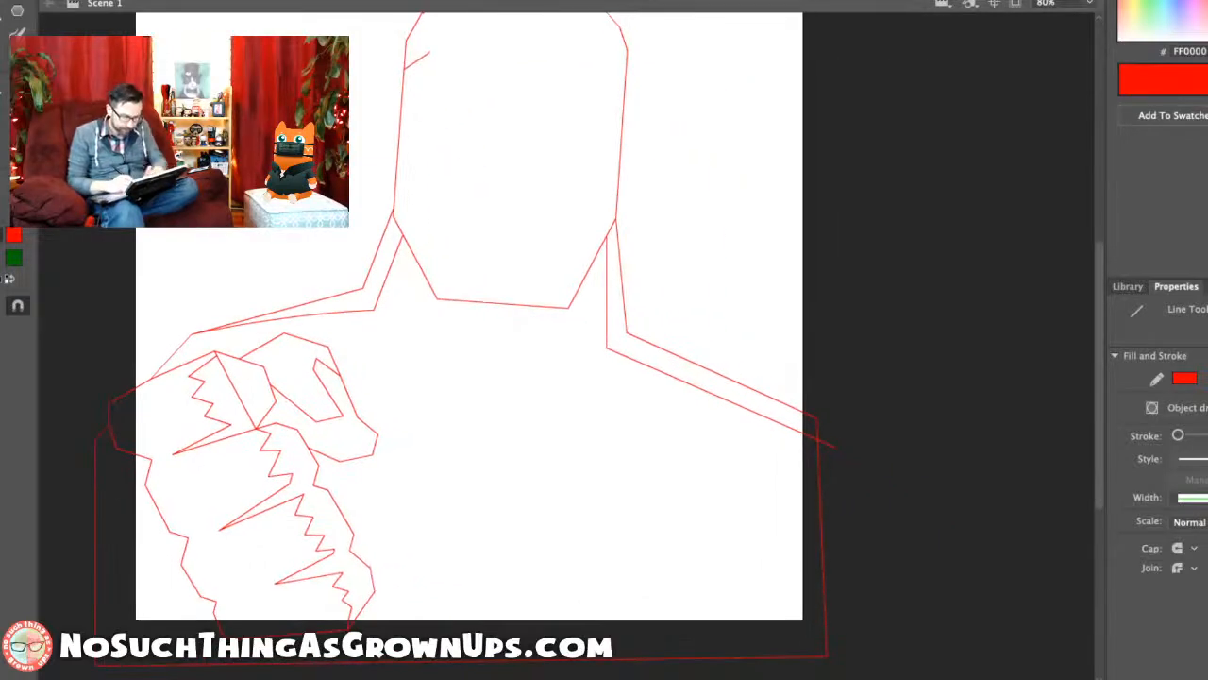
key(o)
drag(413, 403, 586, 562)
key(v)
click(499, 483)
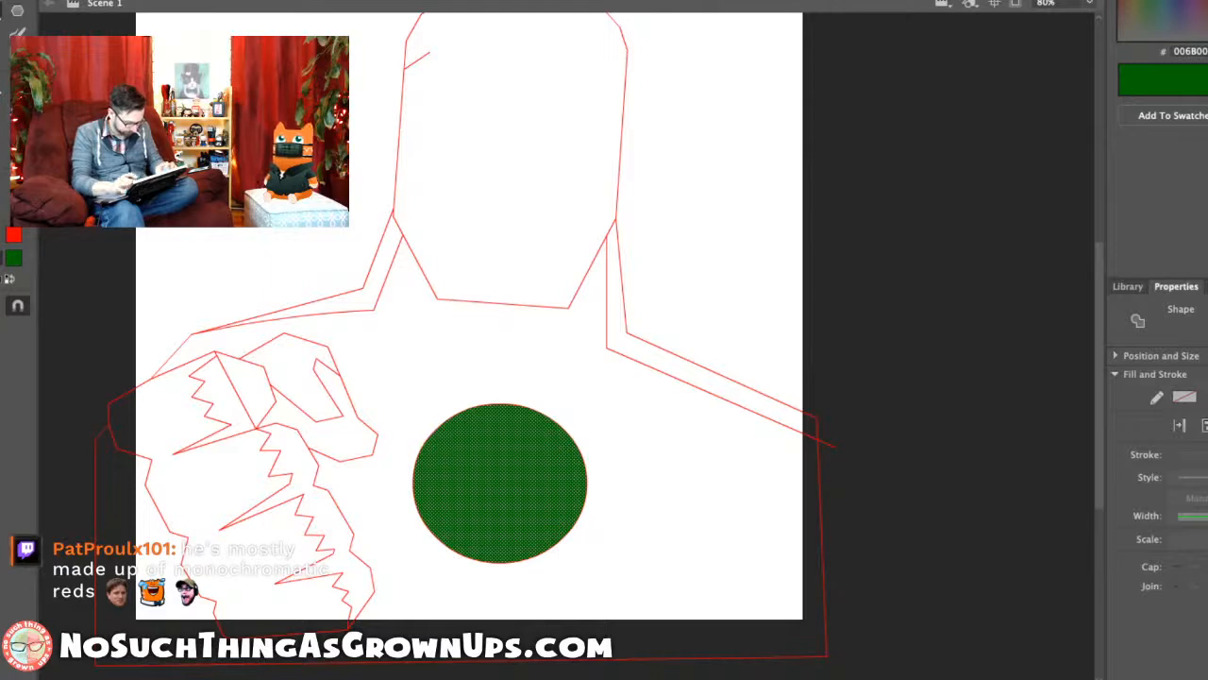
key(Delete)
key(o)
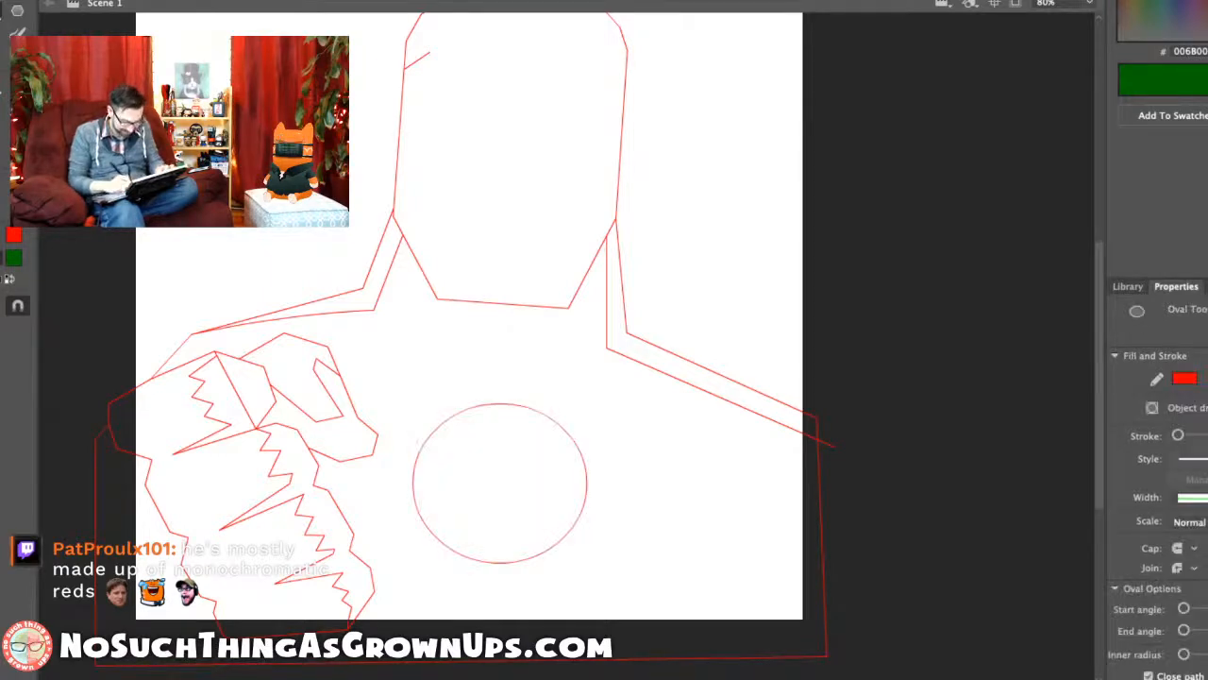
Step: Move the chest circle slightly down toward the hand and add a smaller concentric copy inside it
key(v)
click(500, 404)
mouse_move(499, 404)
mouse_down()
mouse_move(473, 404)
mouse_move(473, 420)
mouse_up()
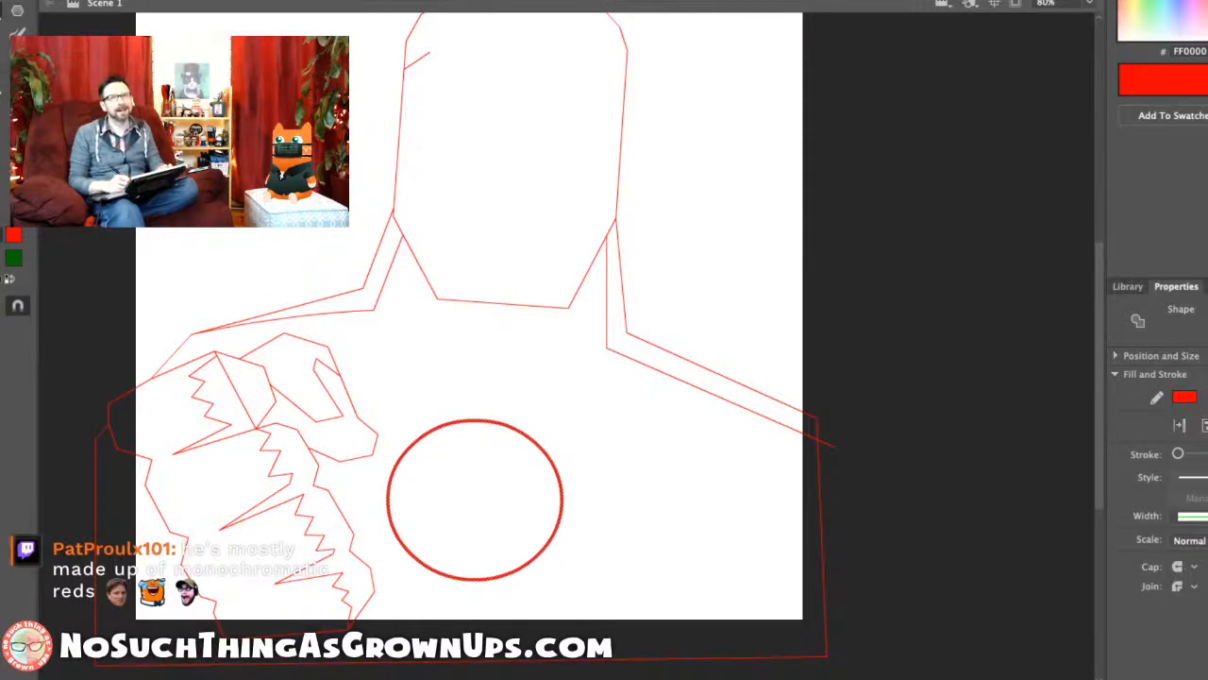
key(o)
key(v)
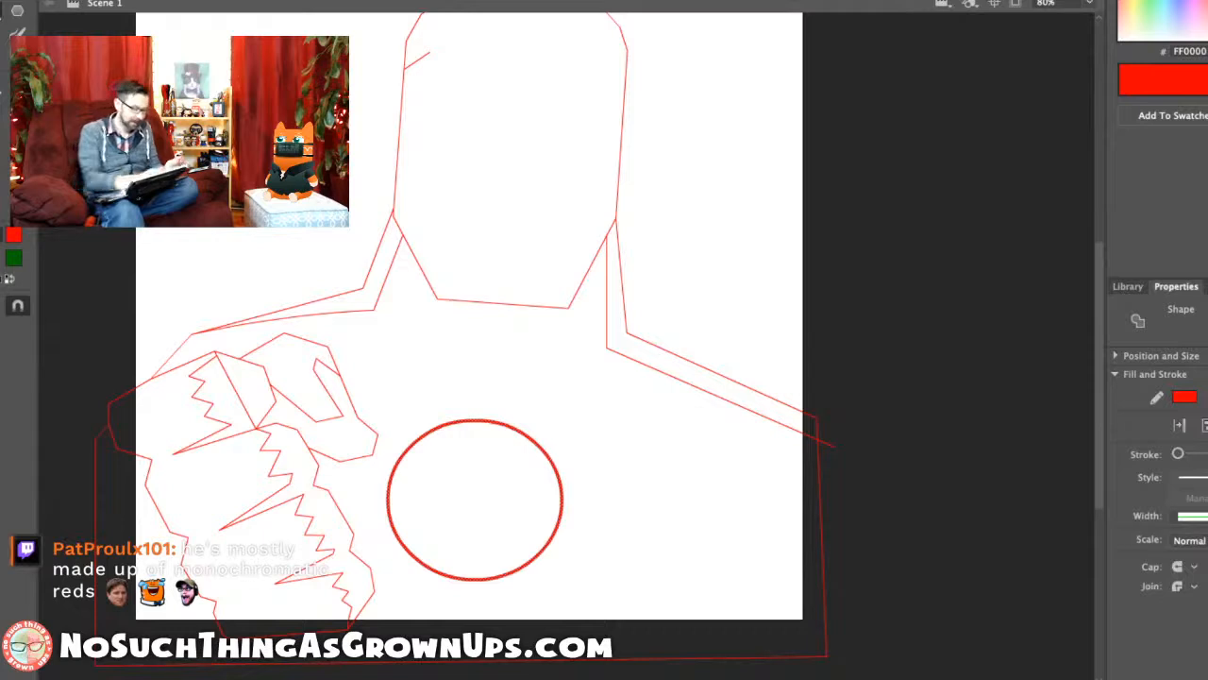
key(q)
drag(562, 420, 525, 454)
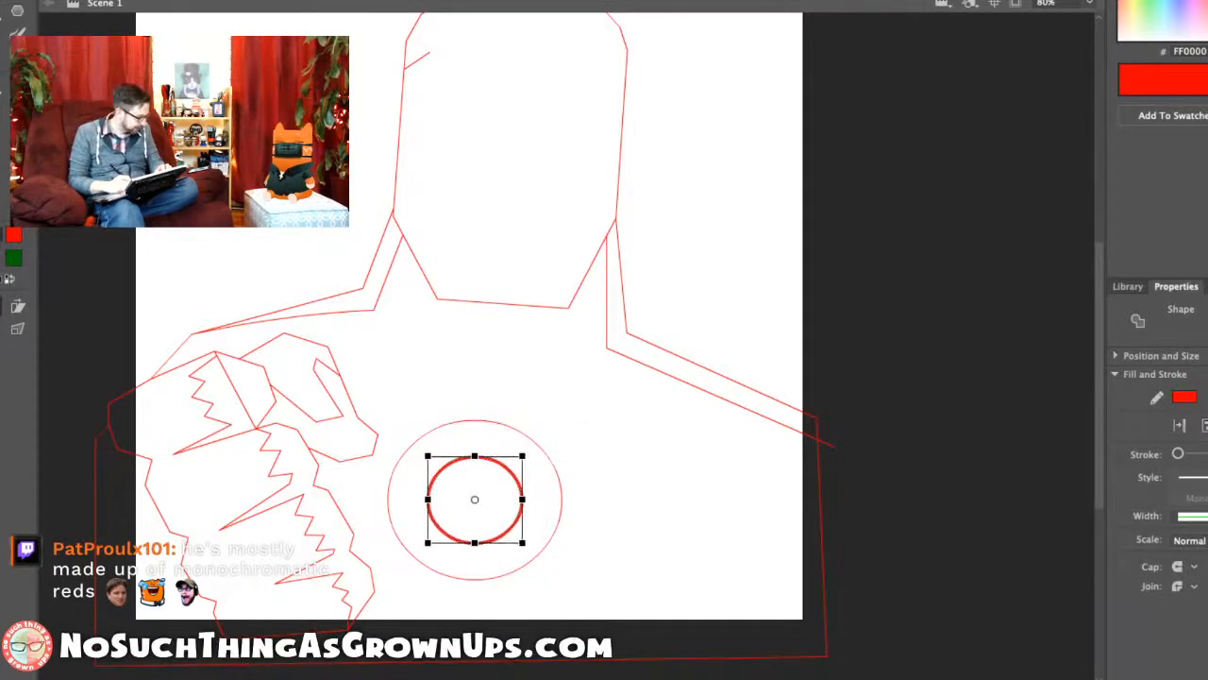
key(Escape)
Step: Draw a flared top with a curved upper edge on the outer circle and delete the circle arc between its sides
key(n)
mouse_move(434, 428)
mouse_down()
mouse_move(412, 398)
mouse_move(566, 414)
mouse_up()
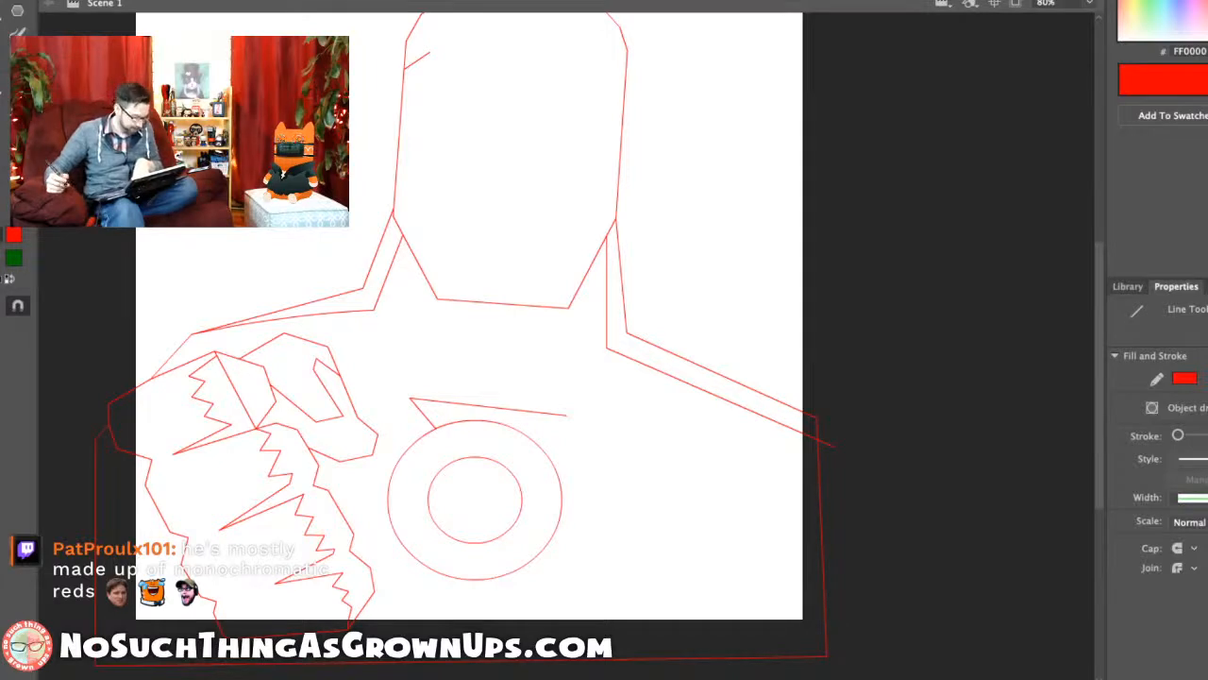
drag(566, 416, 534, 440)
key(v)
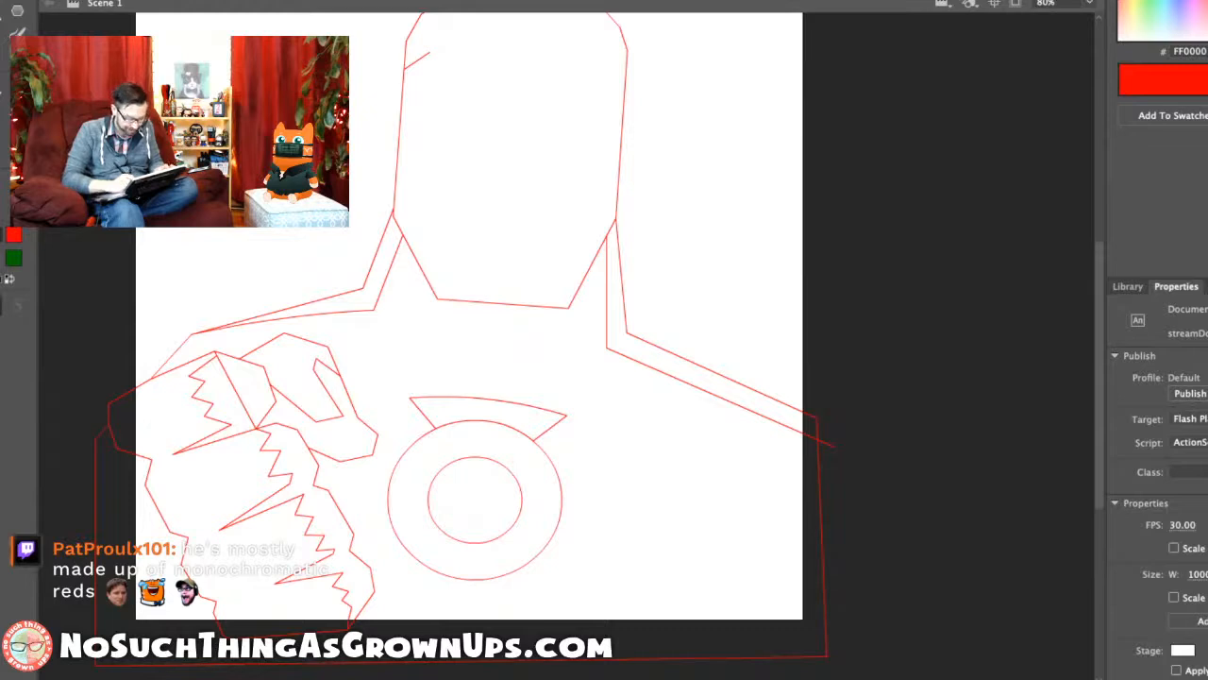
click(483, 421)
key(Delete)
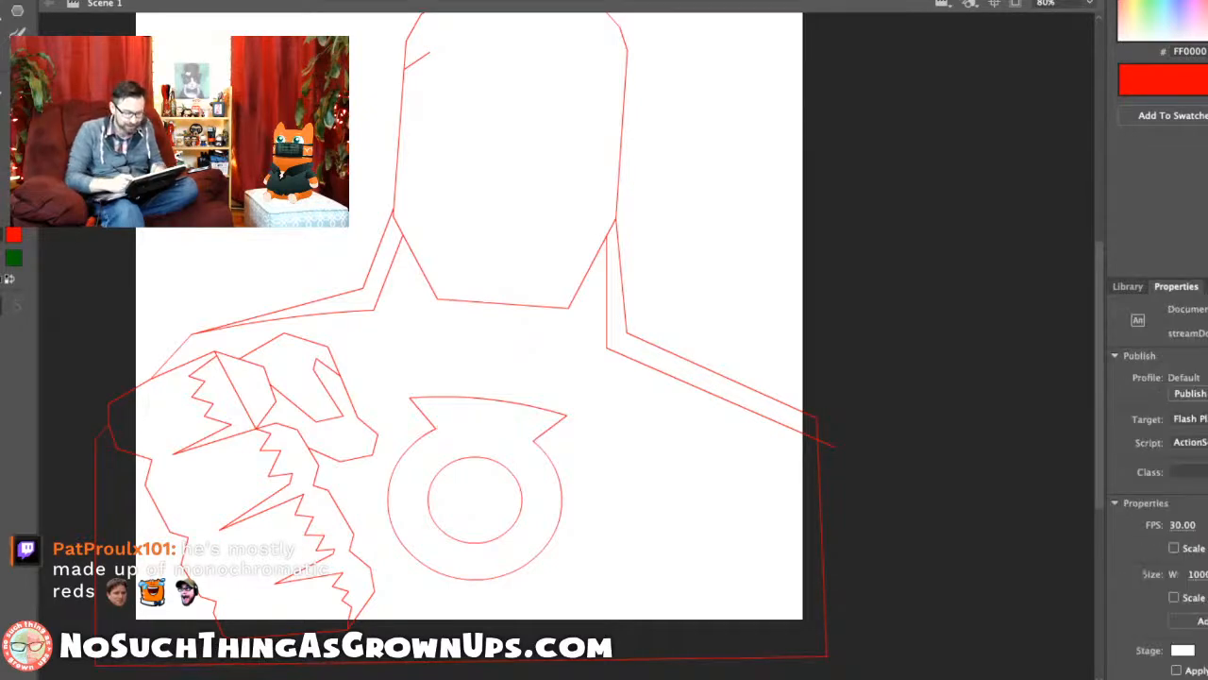
Step: Try reshaping the emblem's top with a dividing line down to the inner circle, raising its outer corners and deleting the divider
key(n)
drag(489, 399, 481, 457)
key(v)
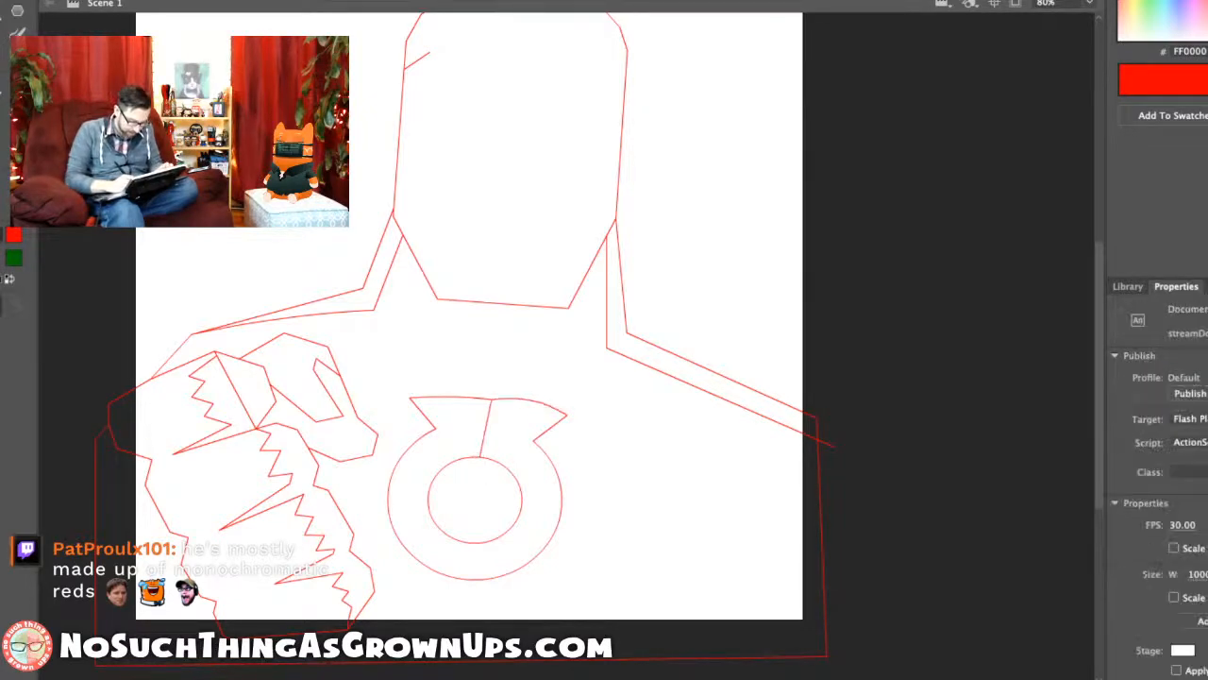
drag(411, 397, 409, 384)
drag(567, 413, 569, 410)
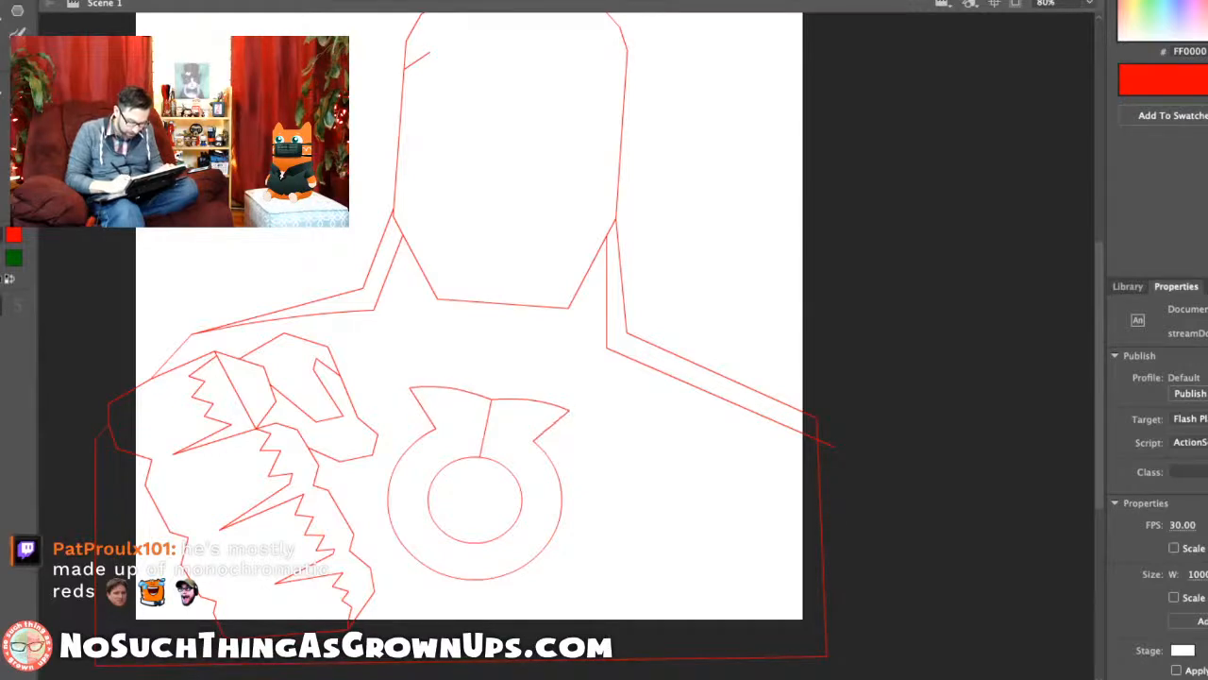
click(485, 428)
key(Delete)
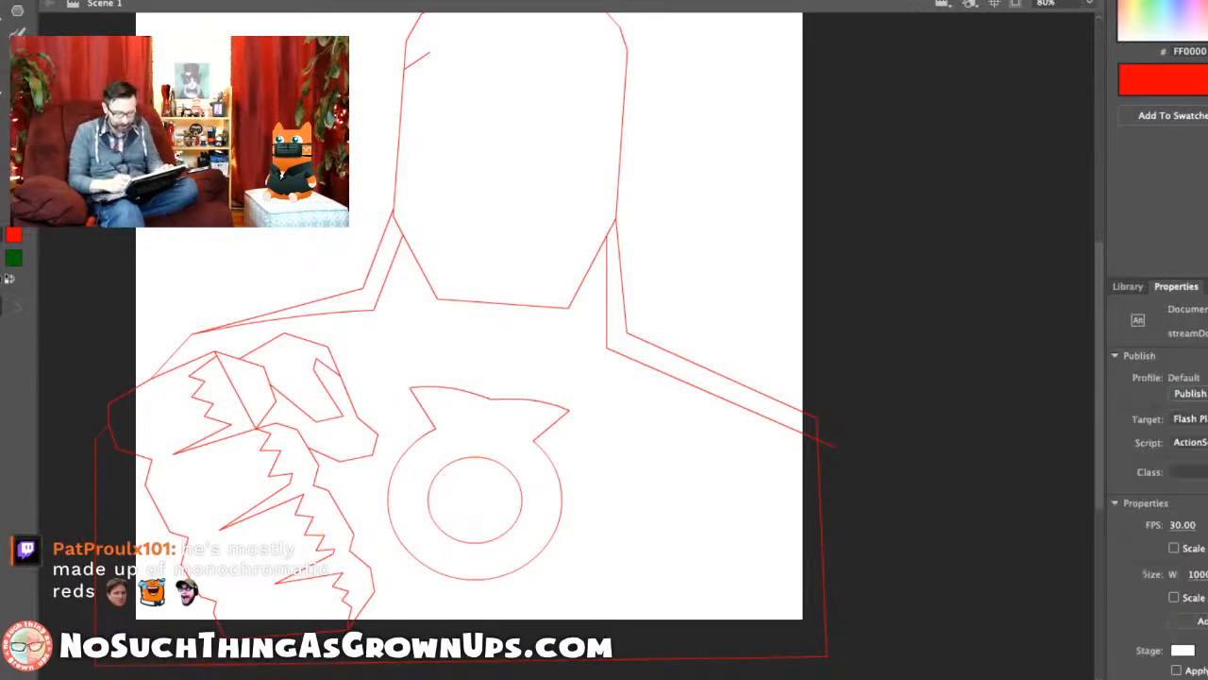
Step: Undo the corner reshaping of the emblem's top and remove the dividing line above the inner circle
key(ctrl+z)
key(ctrl+z)
key(ctrl+z)
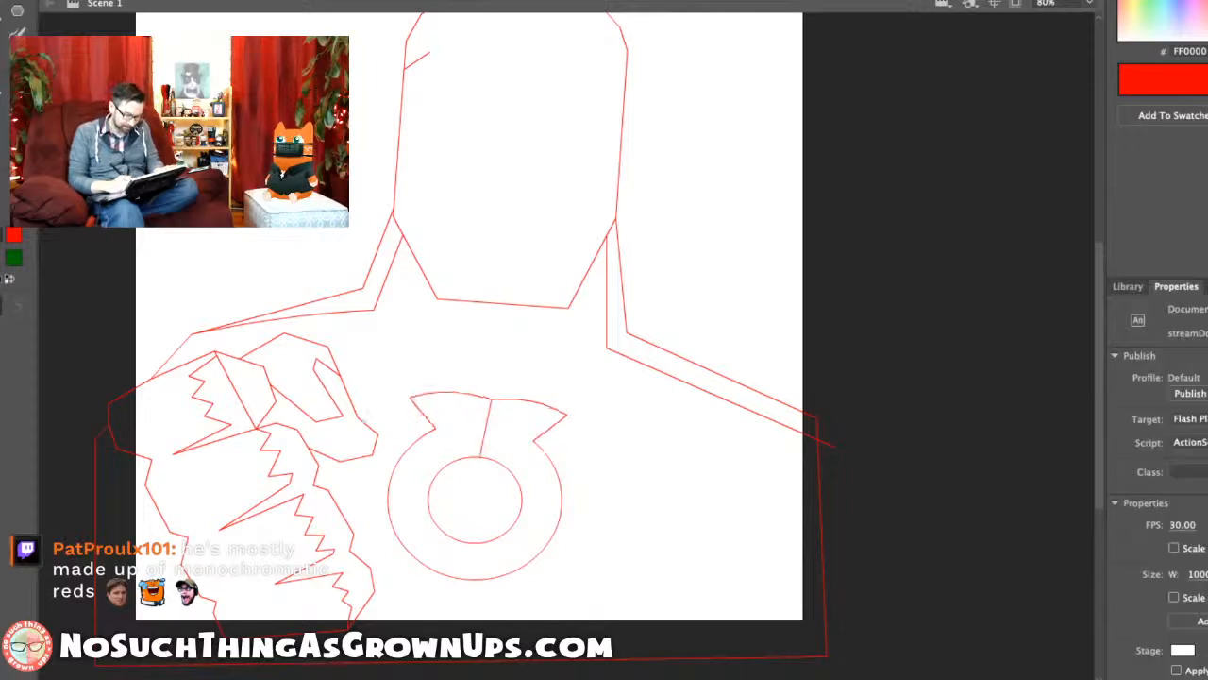
click(485, 427)
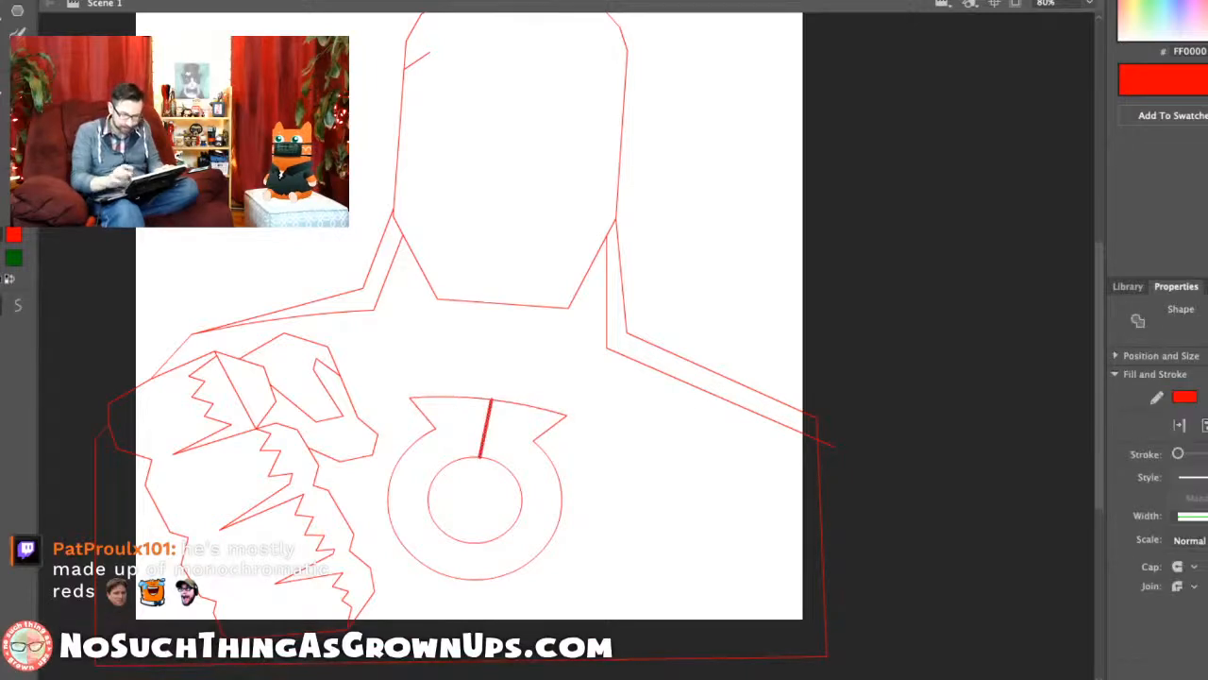
key(Delete)
Step: Draw a flared base below the outer circle, widen its corner nearest the hand and delete the arc between its sides
scroll(469, 316, down, 2)
key(n)
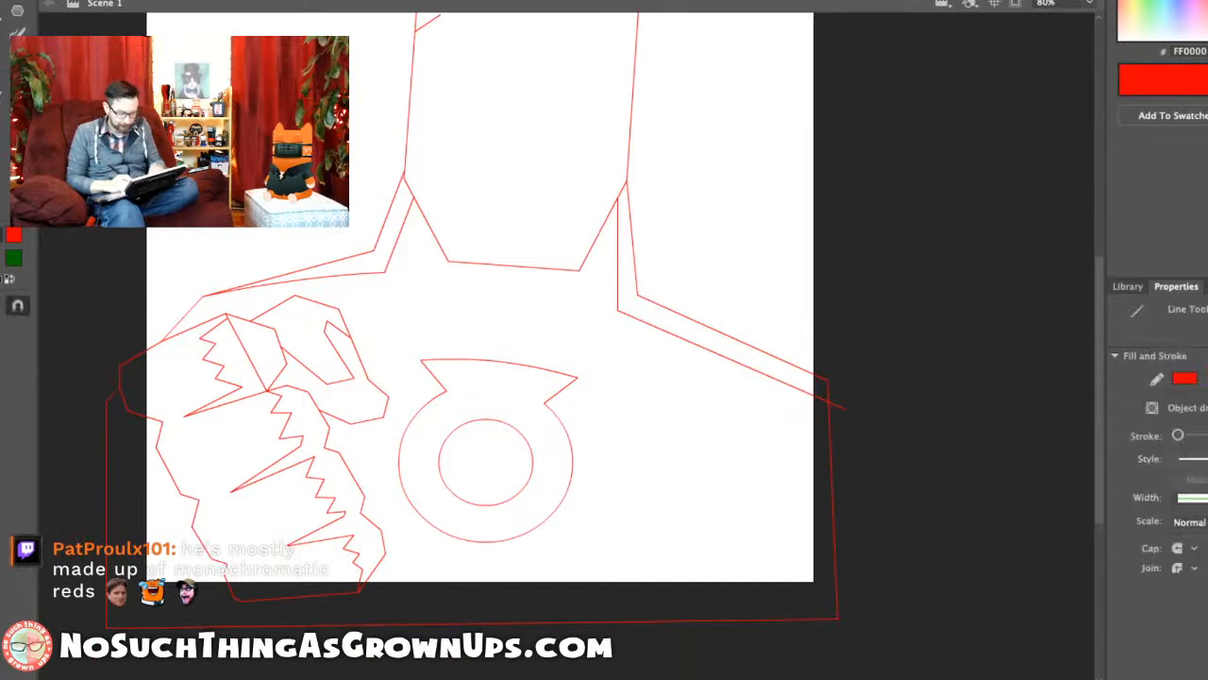
drag(433, 528, 412, 550)
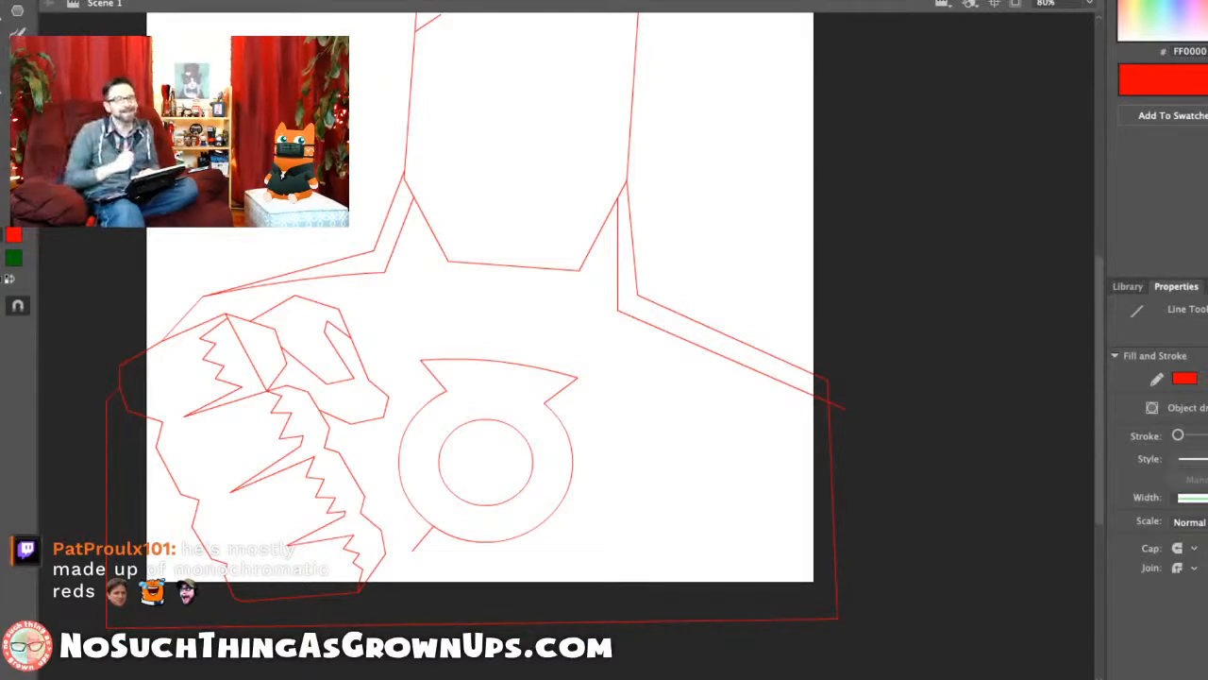
drag(526, 535, 412, 547)
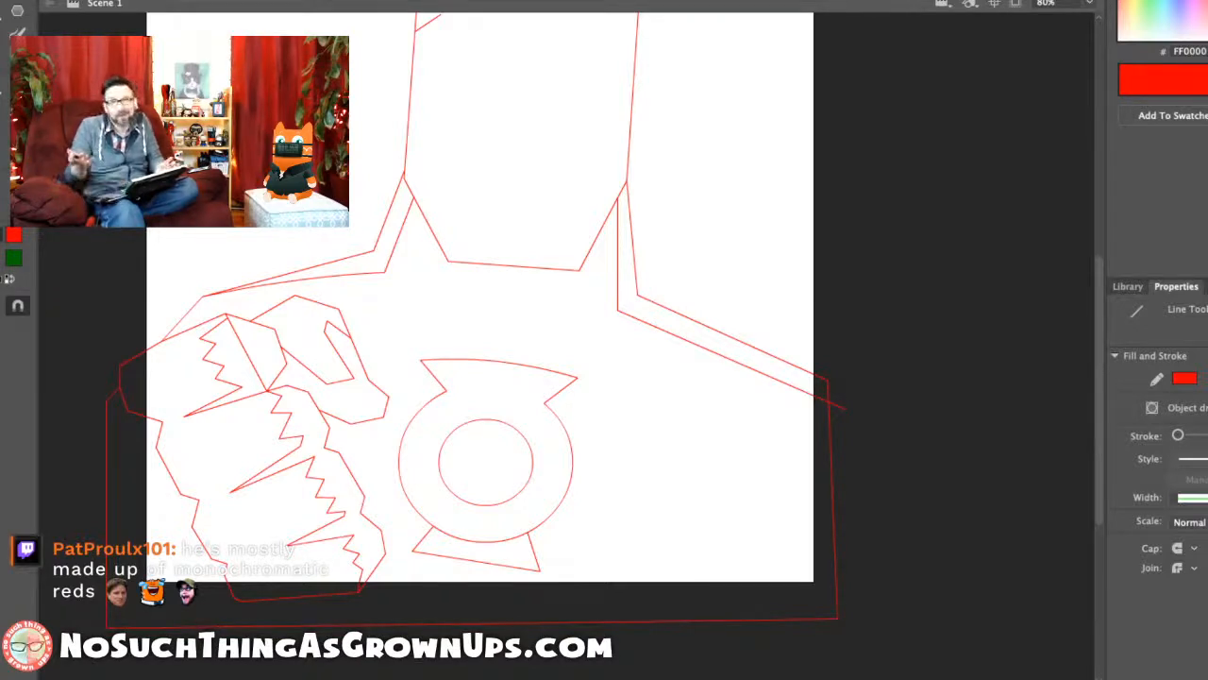
key(v)
drag(413, 551, 403, 558)
click(483, 542)
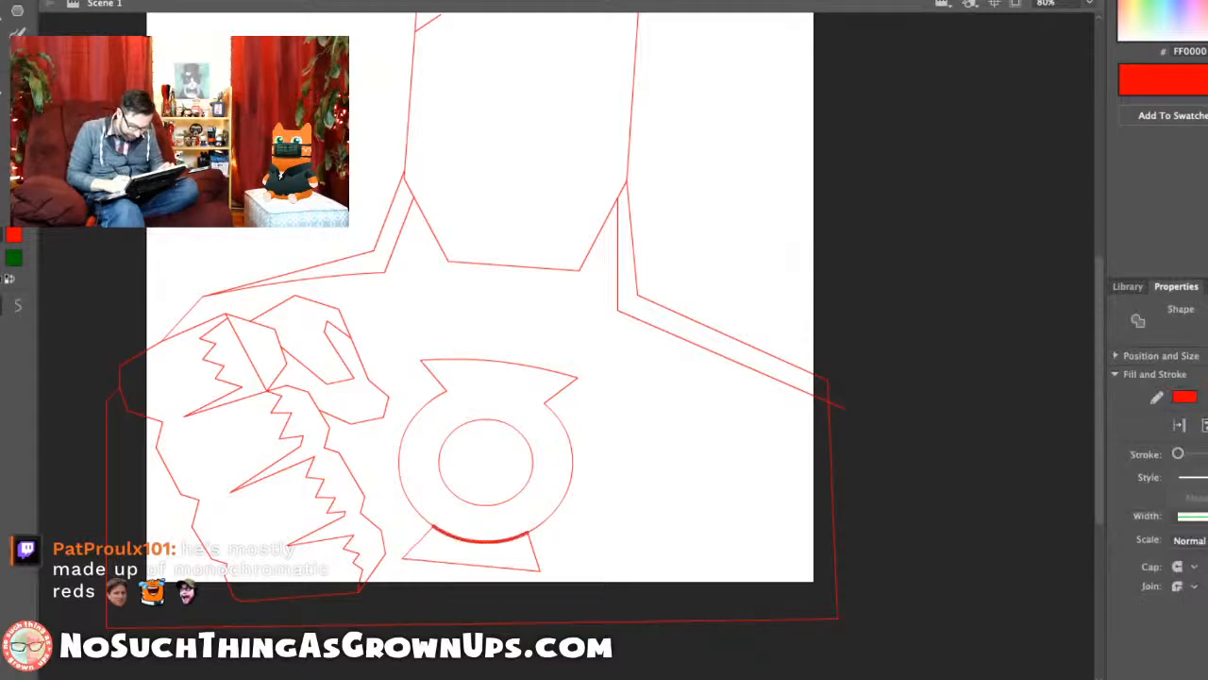
key(Delete)
Step: Curve the emblem base's lower edge outward and adjust both of its corners slightly upward toward the circle
drag(540, 570, 548, 574)
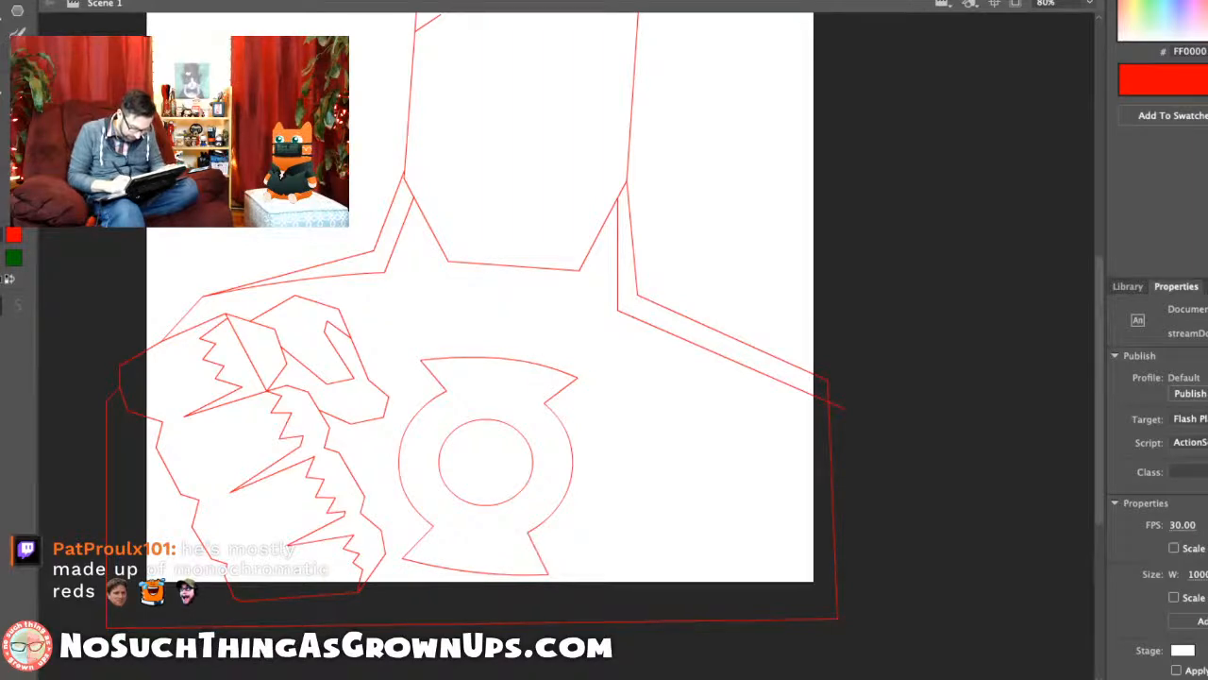
drag(547, 574, 543, 568)
drag(402, 558, 406, 547)
drag(544, 568, 545, 562)
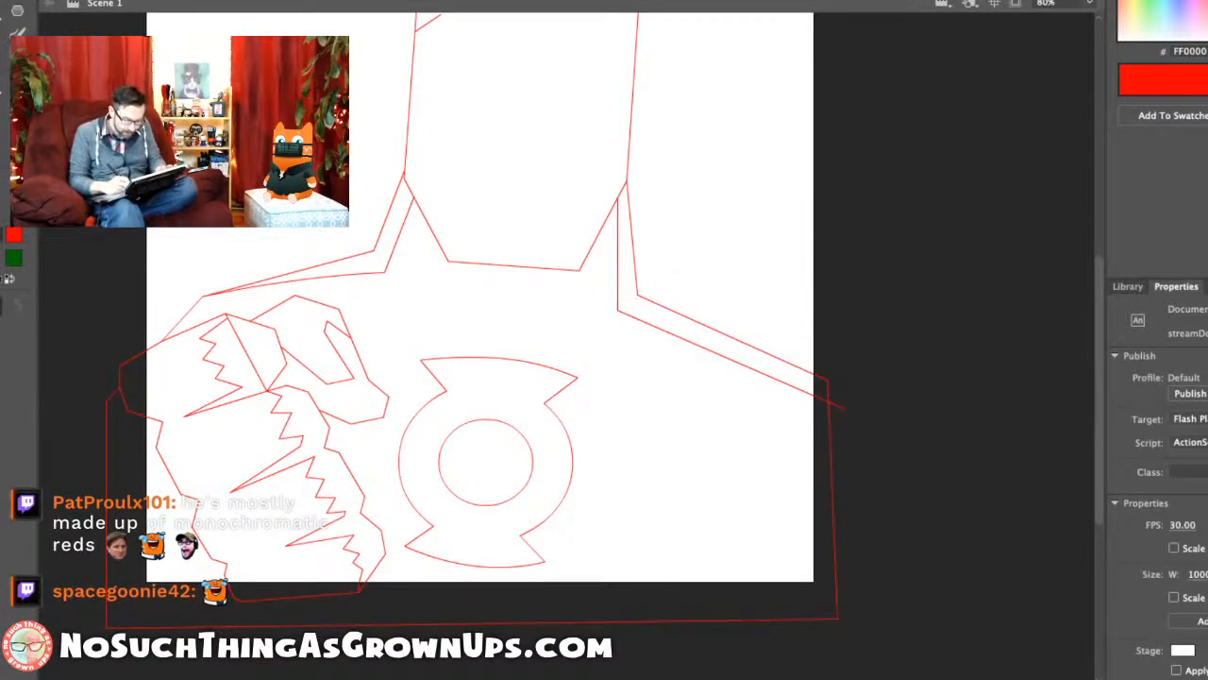
Step: Draw a thin curved sliver sloping across the upper chest between the hand and the emblem, and adjust both of its pointed ends
scroll(482, 311, up, 1)
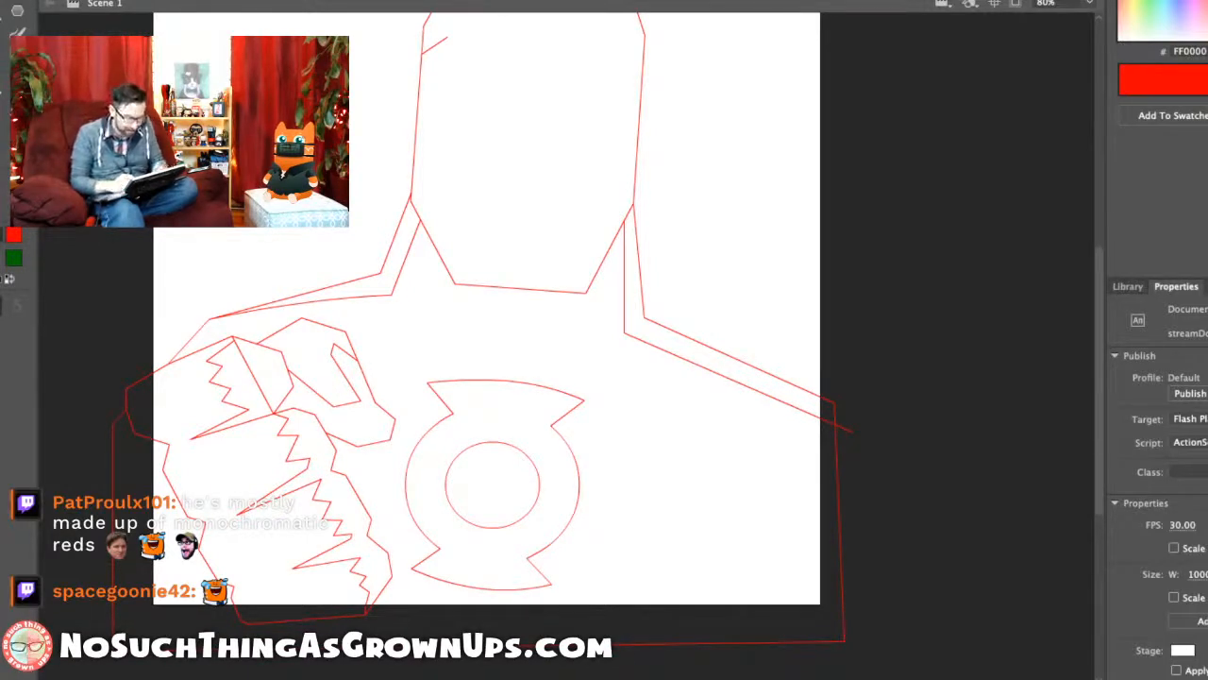
key(n)
drag(501, 354, 355, 322)
key(v)
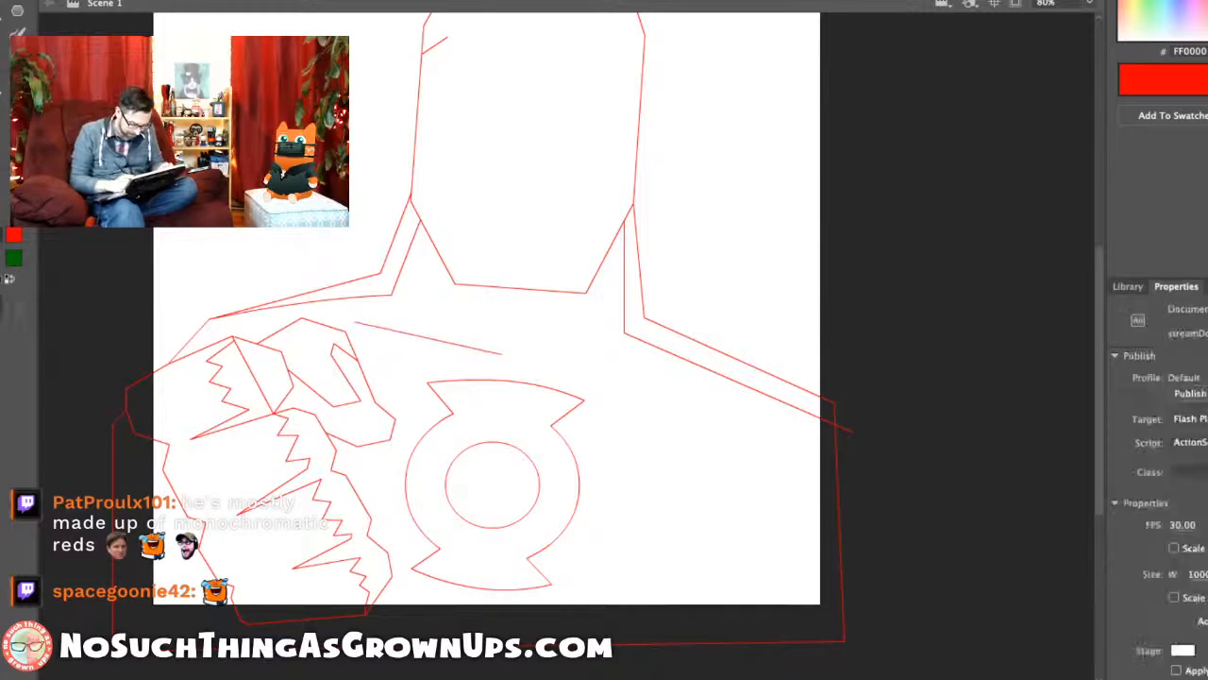
mouse_move(501, 352)
mouse_down()
mouse_move(370, 335)
mouse_move(355, 322)
mouse_up()
key(n)
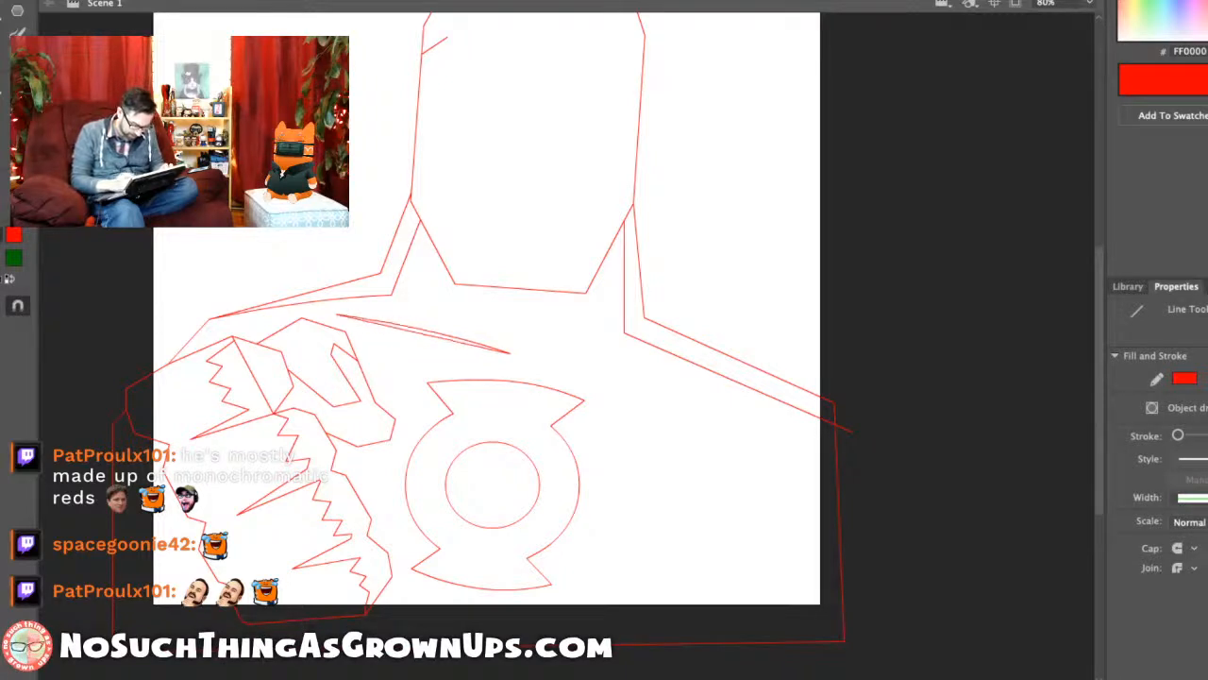
drag(510, 353, 496, 358)
drag(355, 321, 336, 314)
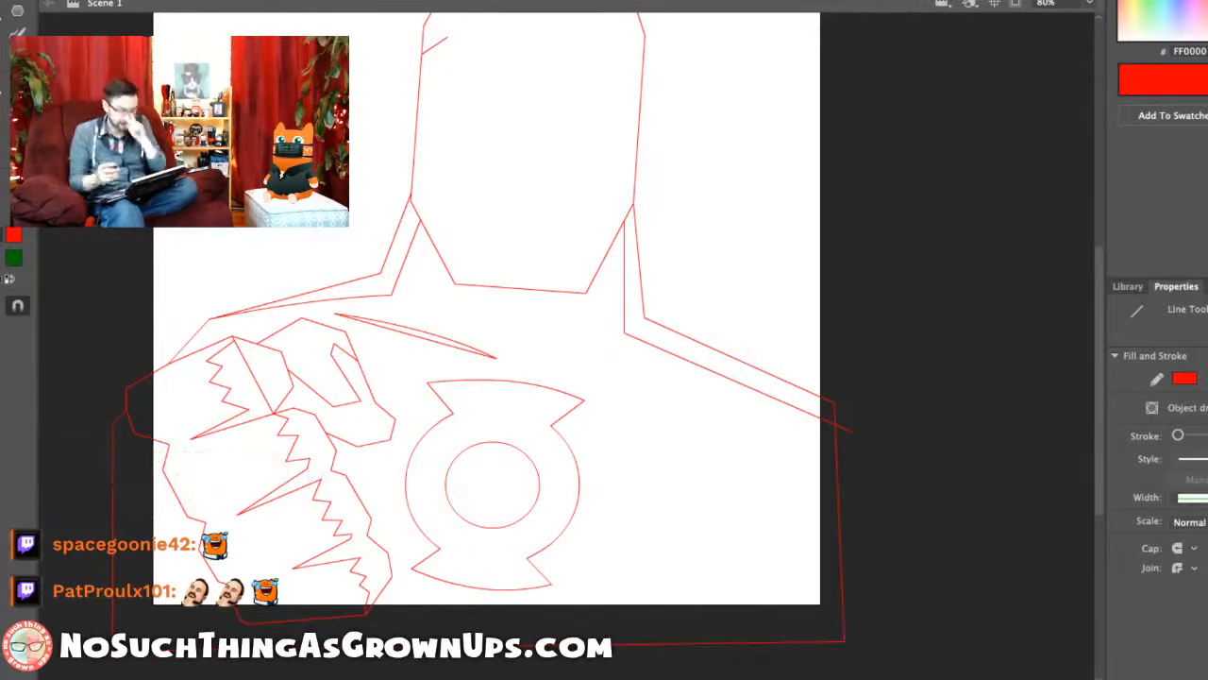
Step: Draw a hairline across the forehead between the sides of the head, bow its middle upward and adjust its left corner
mouse_move(493, 485)
mouse_down()
mouse_move(527, 458)
mouse_move(465, 554)
mouse_move(469, 576)
mouse_up()
key(space)
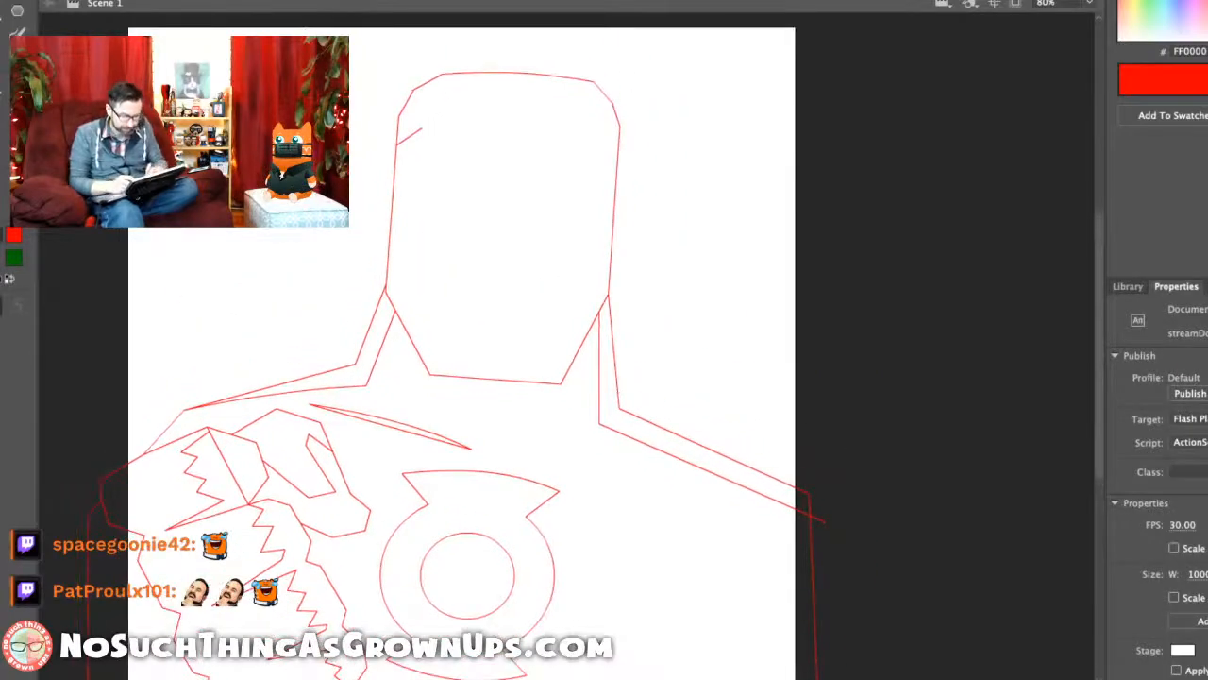
mouse_move(422, 129)
mouse_down()
mouse_move(590, 118)
mouse_move(620, 149)
mouse_up()
key(n)
key(space)
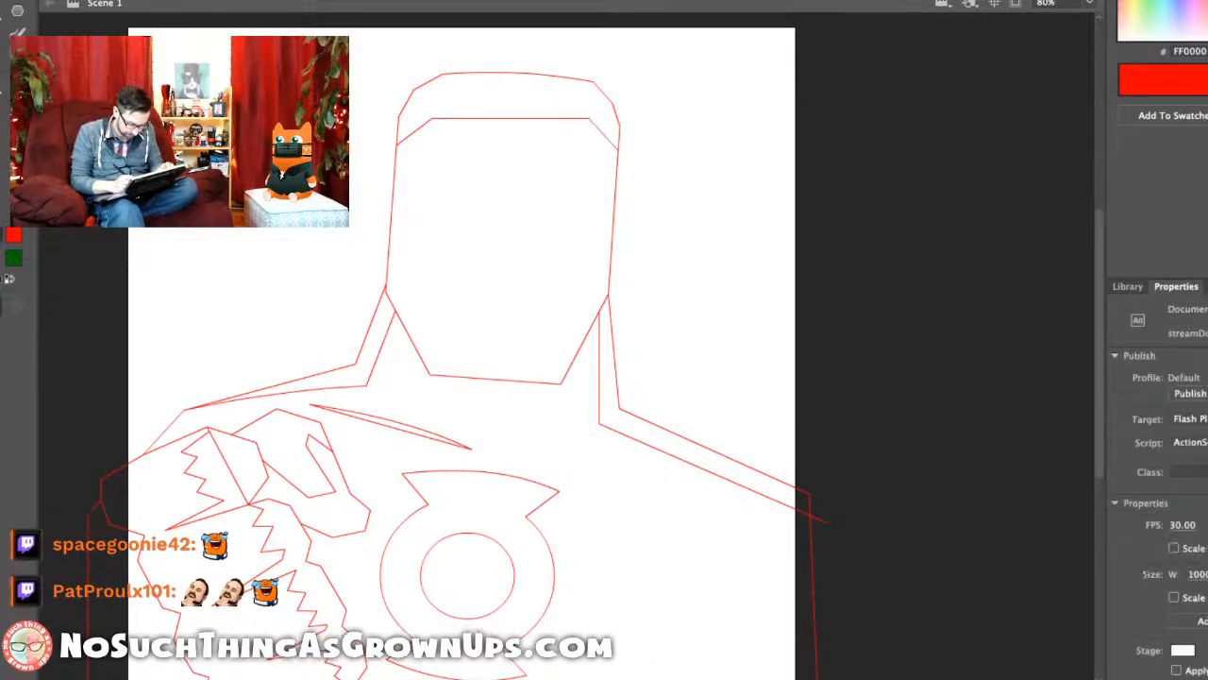
drag(534, 112, 528, 108)
drag(436, 110, 440, 110)
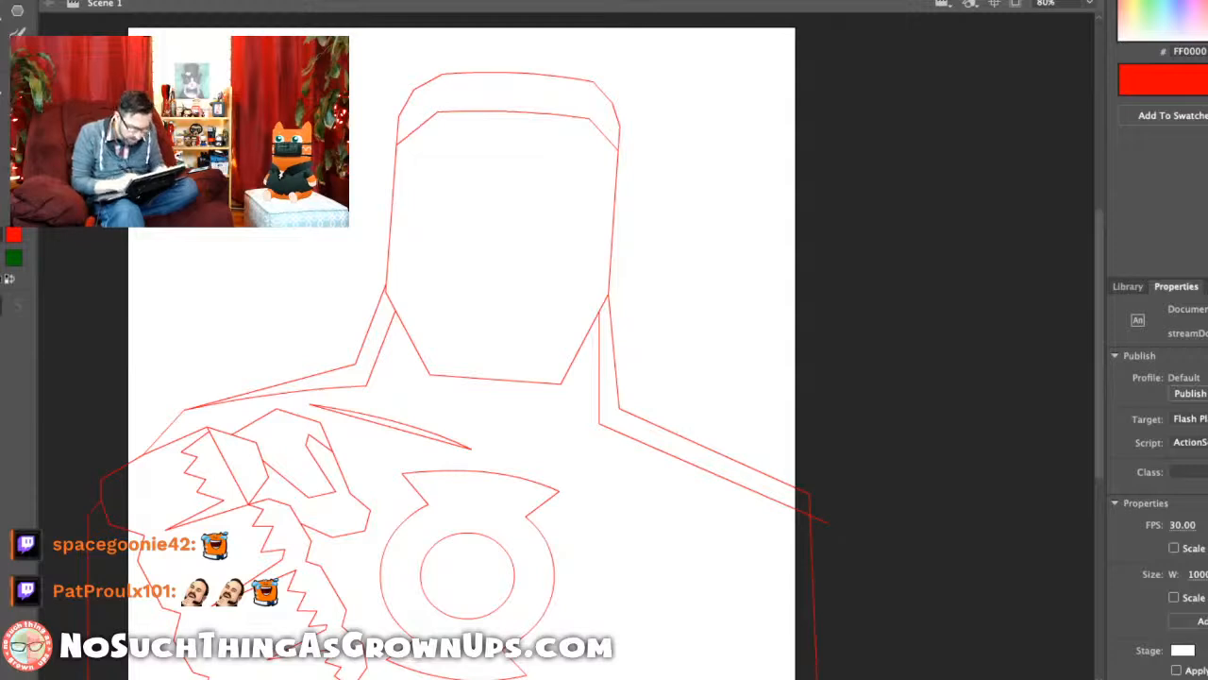
Step: Draw a small pointed notch at each temple, just below the ends of the hairline
scroll(502, 189, up, 5)
key(n)
mouse_move(399, 244)
mouse_down()
mouse_move(463, 218)
mouse_move(397, 277)
mouse_up()
scroll(604, 340, right, 6)
scroll(604, 340, down, 1)
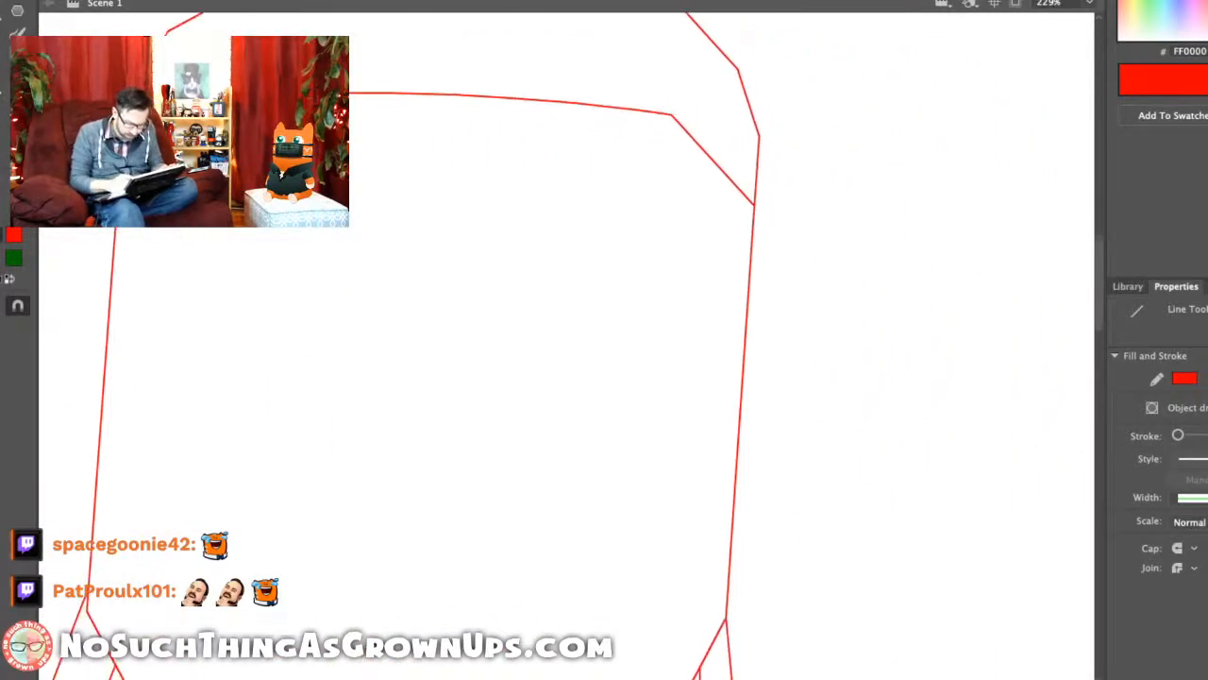
drag(754, 213, 749, 255)
scroll(716, 108, down, 5)
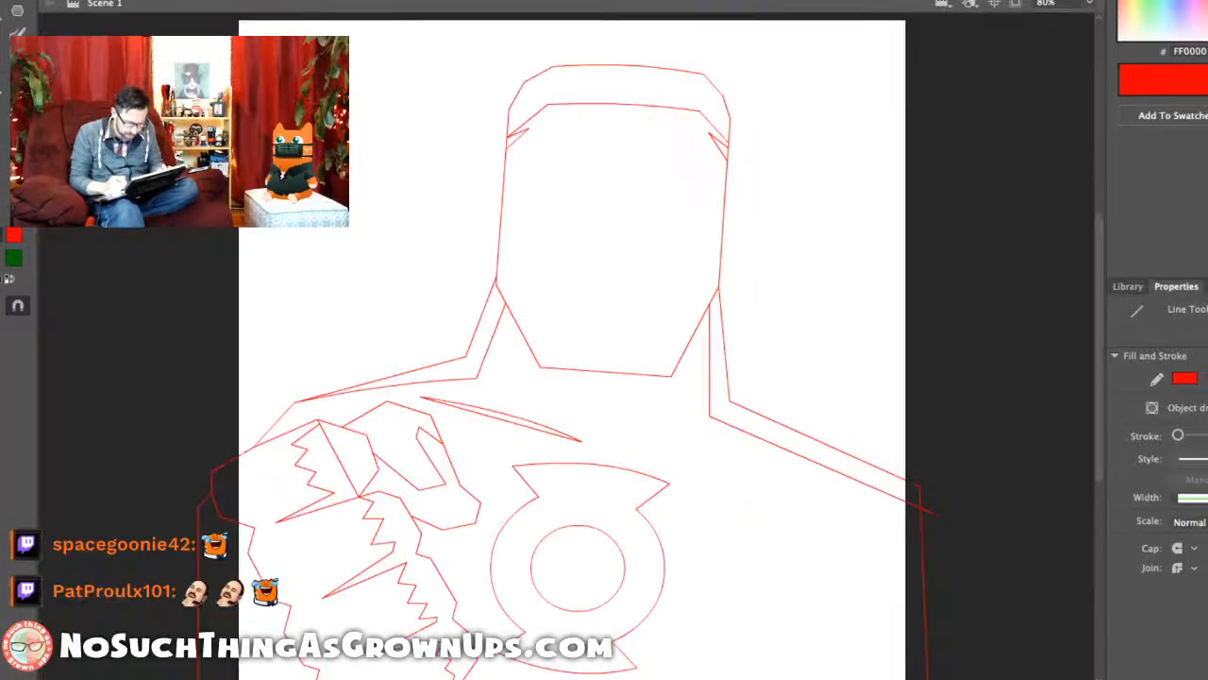
Step: Draw two curved lines across the hand's upper finger segment and snap the outer line's lower end to the finger's pointed corner
scroll(605, 340, down, 5)
scroll(604, 340, left, 3)
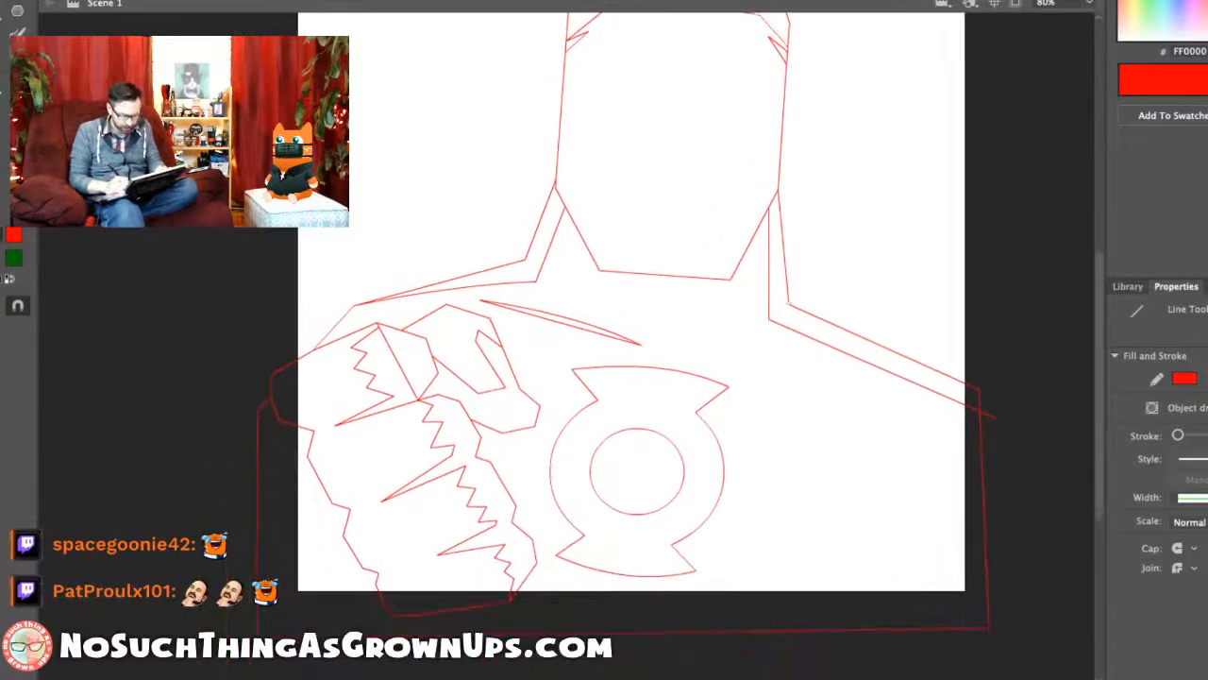
scroll(322, 520, up, 4)
drag(462, 308, 521, 428)
drag(367, 332, 445, 478)
key(v)
drag(406, 405, 394, 412)
drag(492, 364, 485, 368)
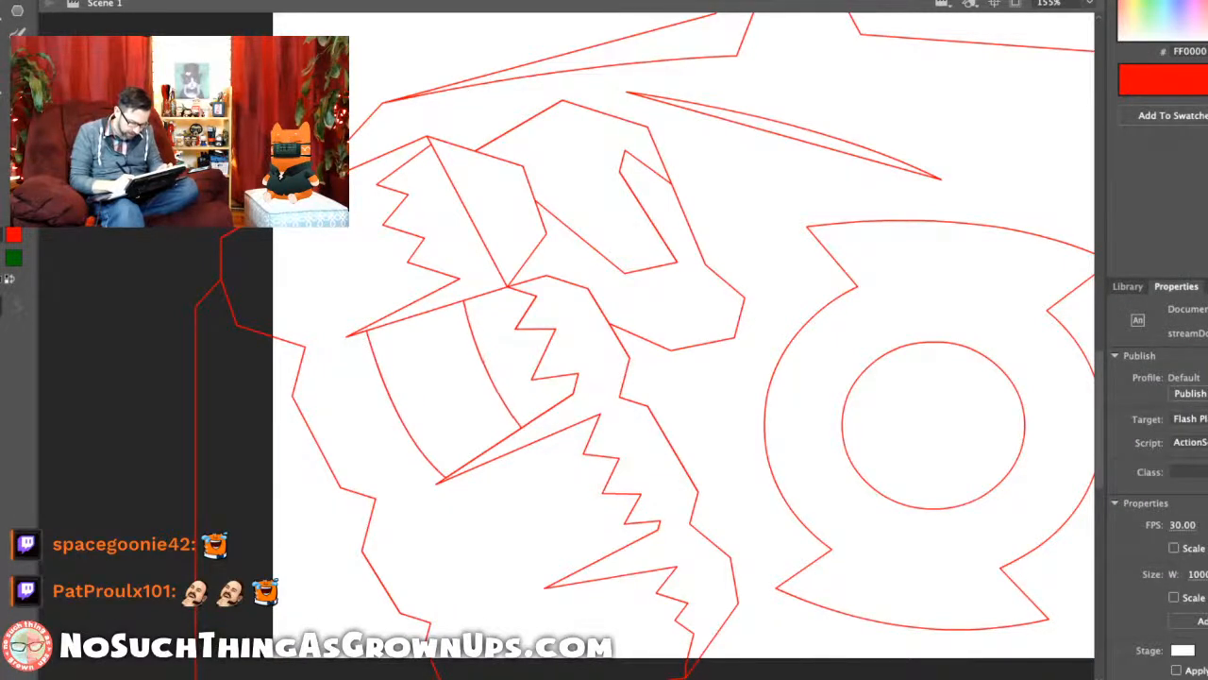
drag(445, 477, 436, 484)
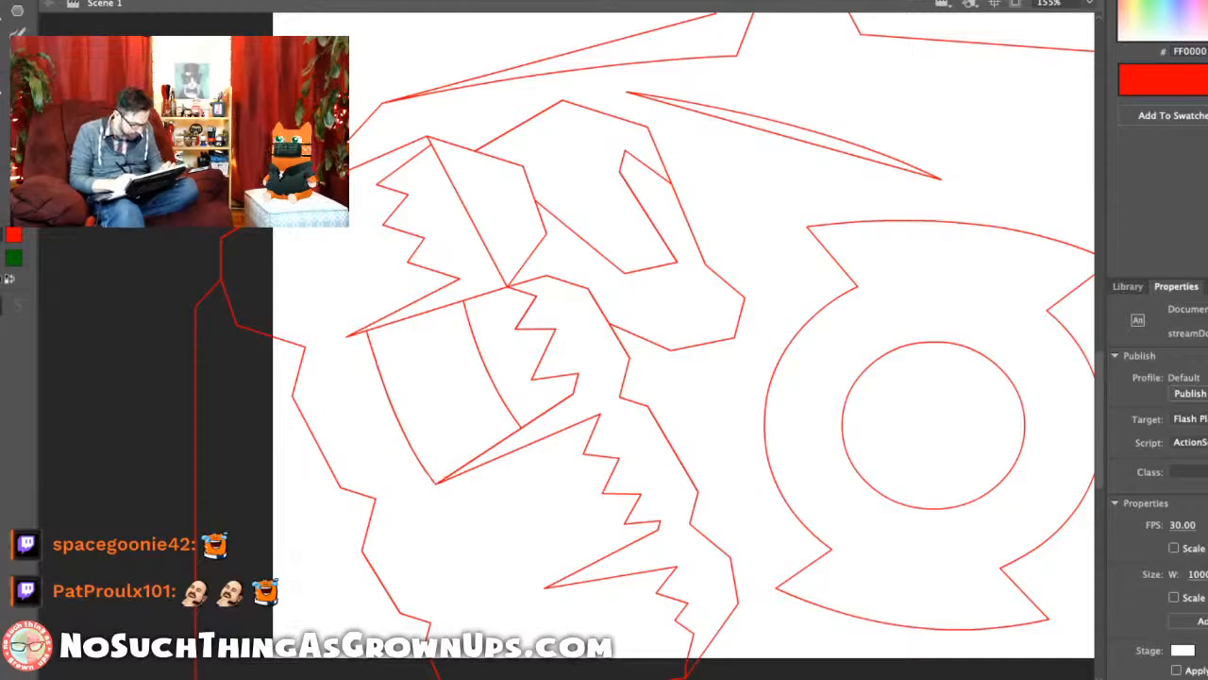
drag(395, 416, 382, 419)
drag(485, 379, 480, 380)
Step: Draw a rectangle for the left eye, delete its fill and pull its corners into a slanted four-sided eye outline
key(super+2)
key(super+4)
key(super+2)
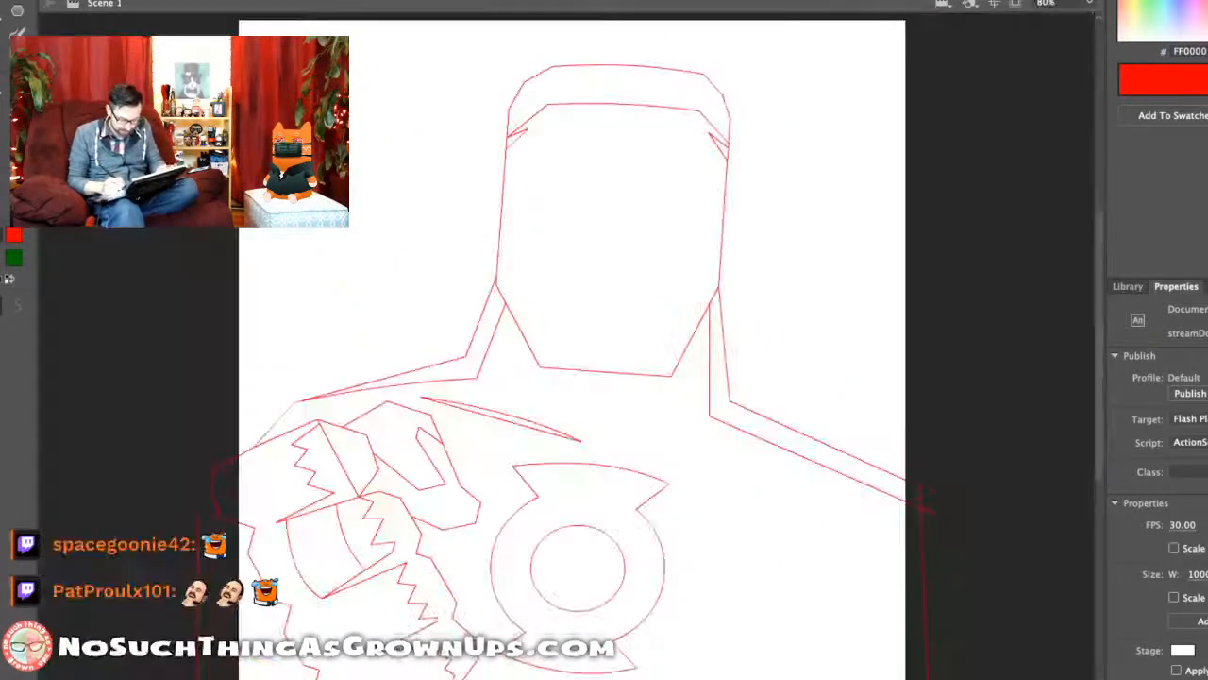
key(n)
drag(545, 67, 655, 405)
key(r)
drag(464, 253, 561, 308)
key(Delete)
drag(561, 253, 561, 278)
drag(464, 253, 464, 260)
drag(465, 309, 441, 309)
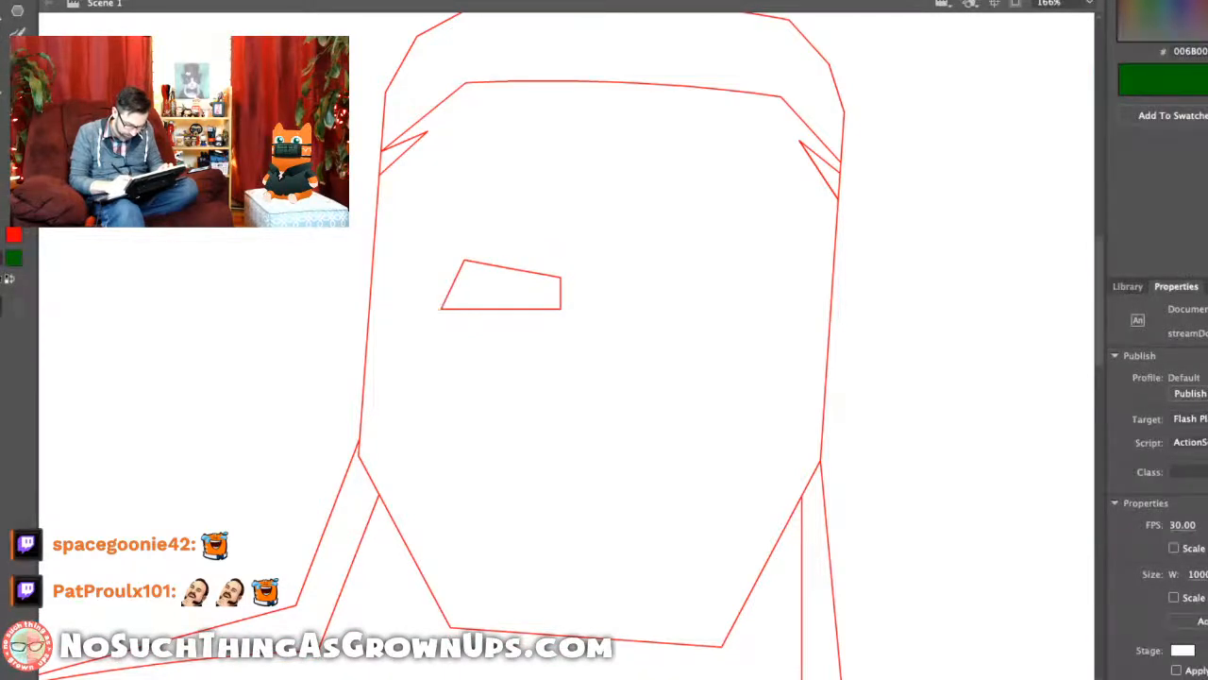
drag(561, 309, 569, 308)
Step: Duplicate the left eye outline, flip the copy horizontally and move it across the face as the right eye
key(super+1)
drag(604, 396, 497, 340)
double_click(423, 270)
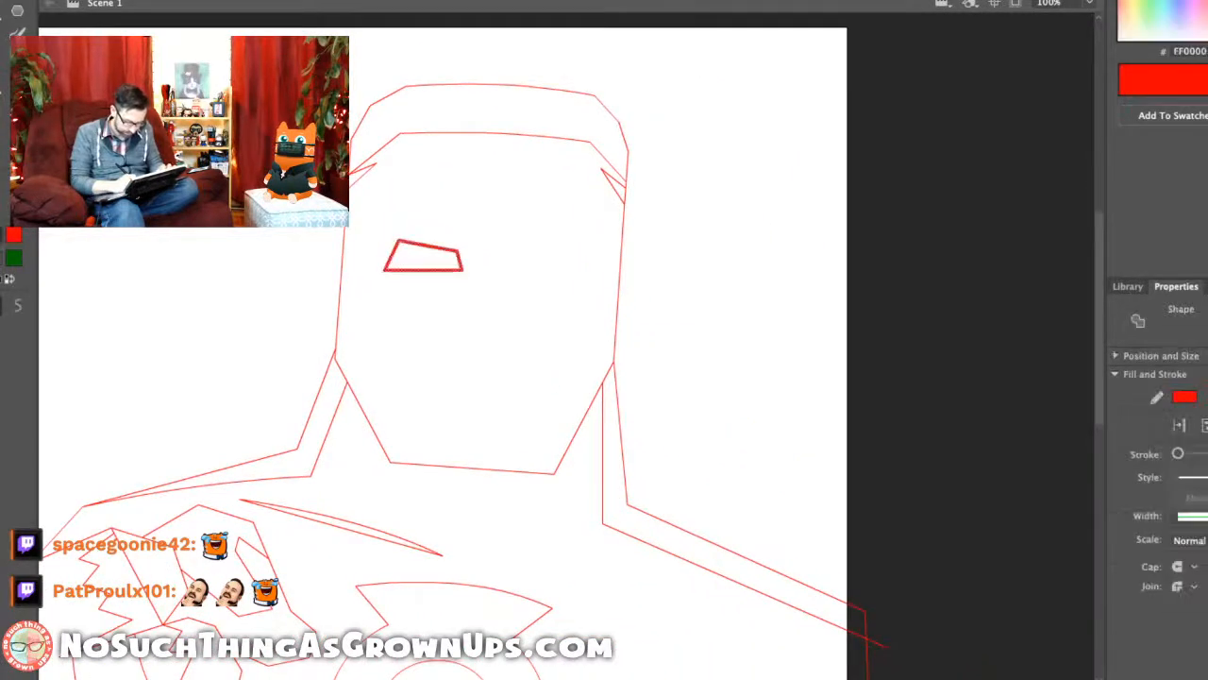
key(shift+Left)
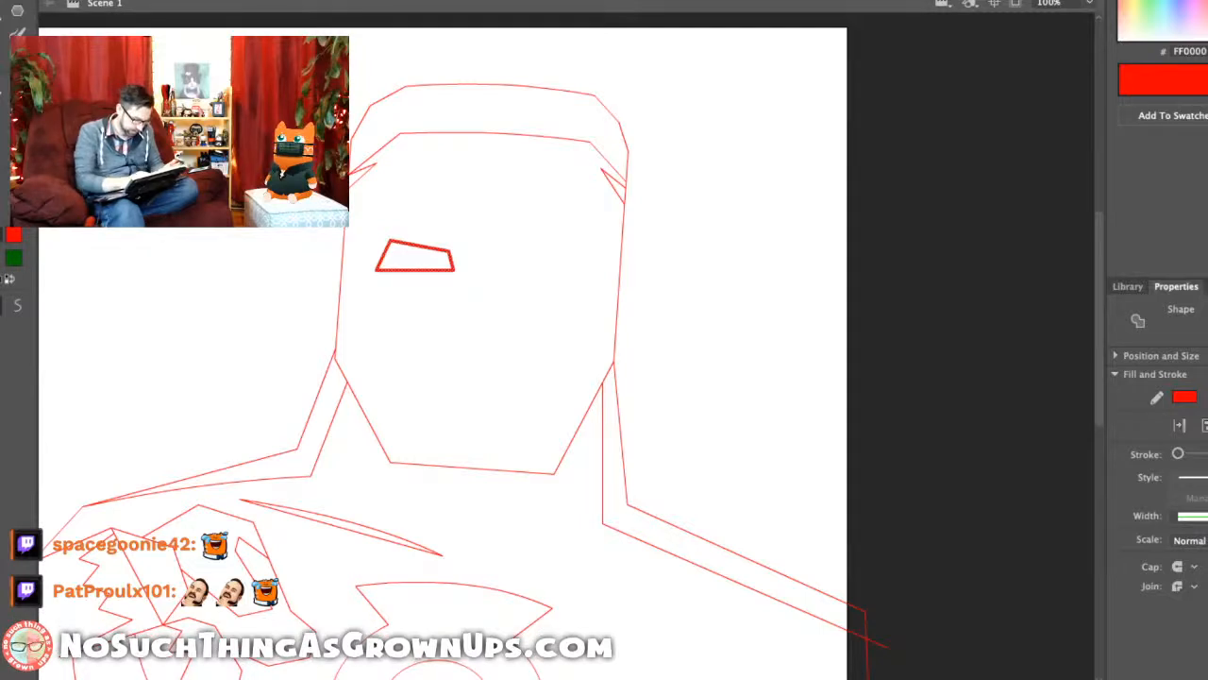
key(shift+h)
key(shift+Right)
key(shift+Right)
key(shift+Right)
key(shift+Right)
key(shift+Right)
key(shift+Right)
key(shift+Right)
key(shift+Right)
key(shift+Right)
key(shift+Right)
key(shift+Right)
key(shift+Right)
key(shift+Right)
key(shift+Right)
key(shift+Right)
key(shift+Right)
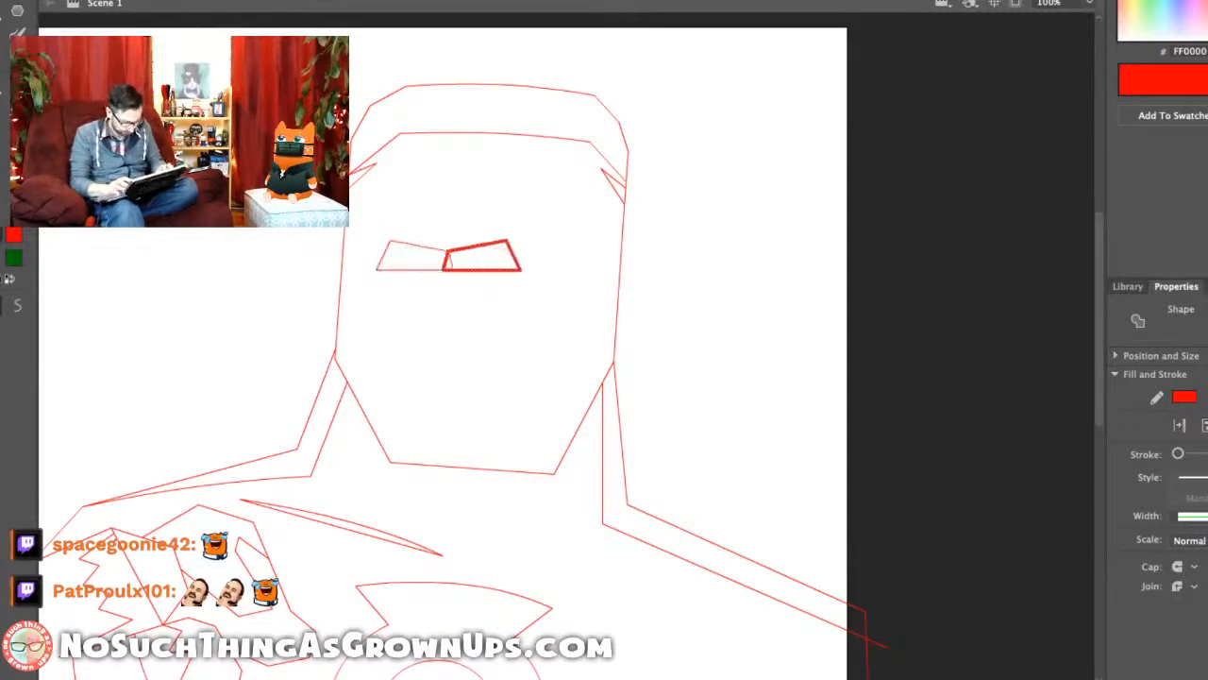
key(shift+Left)
key(shift+Right)
key(Left)
key(Left)
key(Left)
Step: Nudge the left eye outline slightly toward the middle of the face and deselect it
double_click(415, 270)
key(Right)
key(Right)
key(Right)
key(Right)
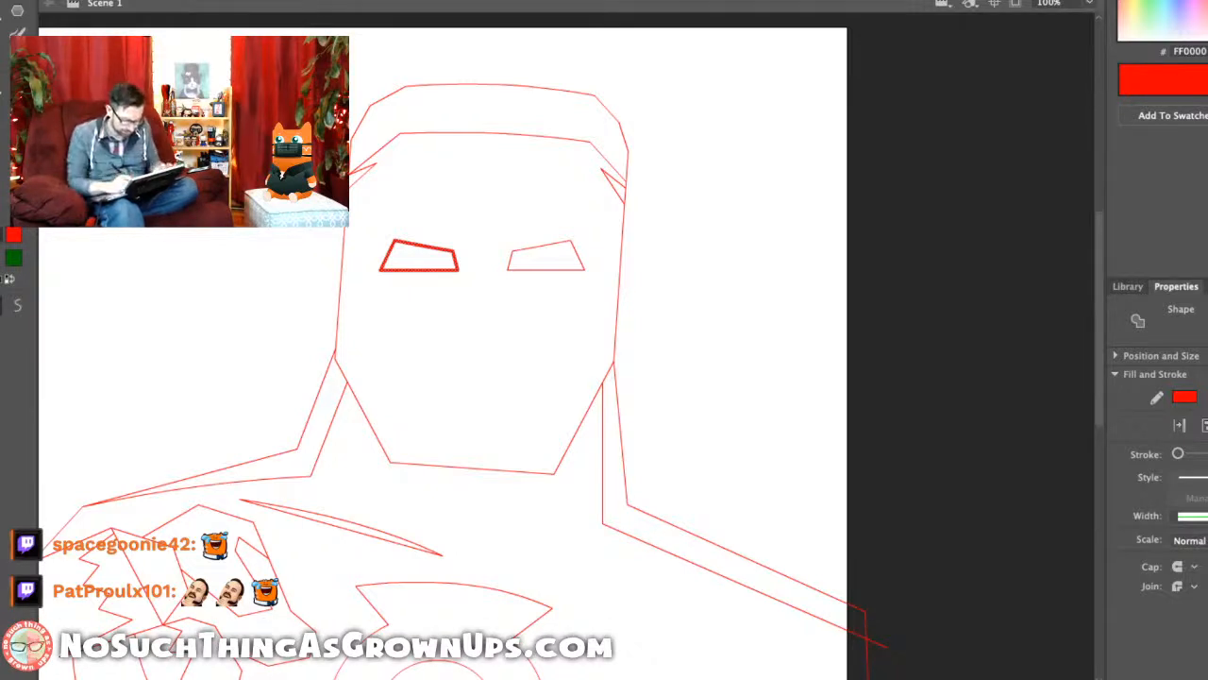
key(Escape)
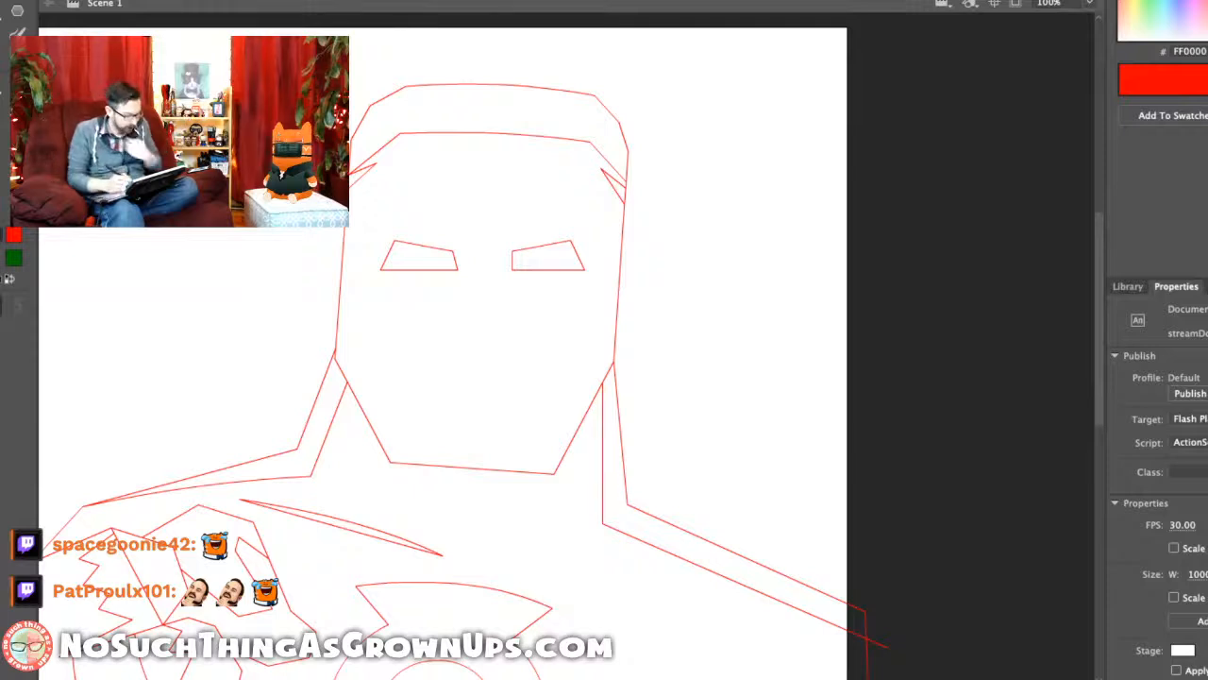
Step: Draw a vertical nose line between the eyes and join its upper end to the right eye's inner corner
drag(604, 378, 625, 379)
key(n)
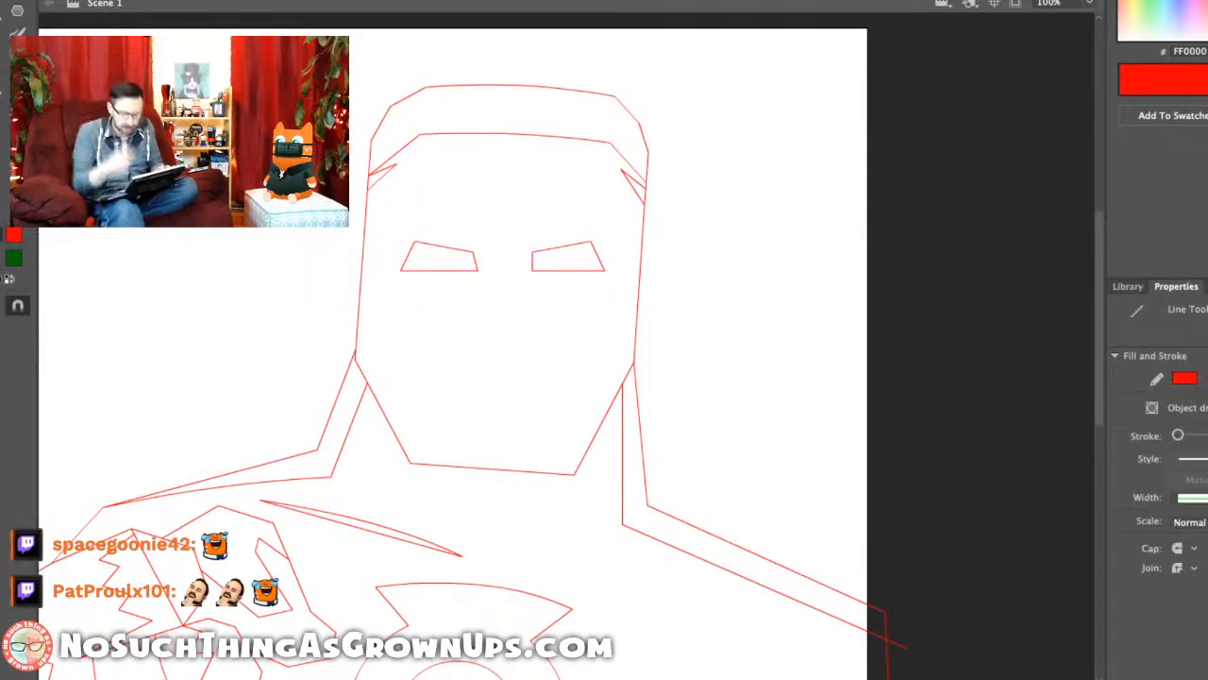
drag(522, 273, 523, 347)
key(v)
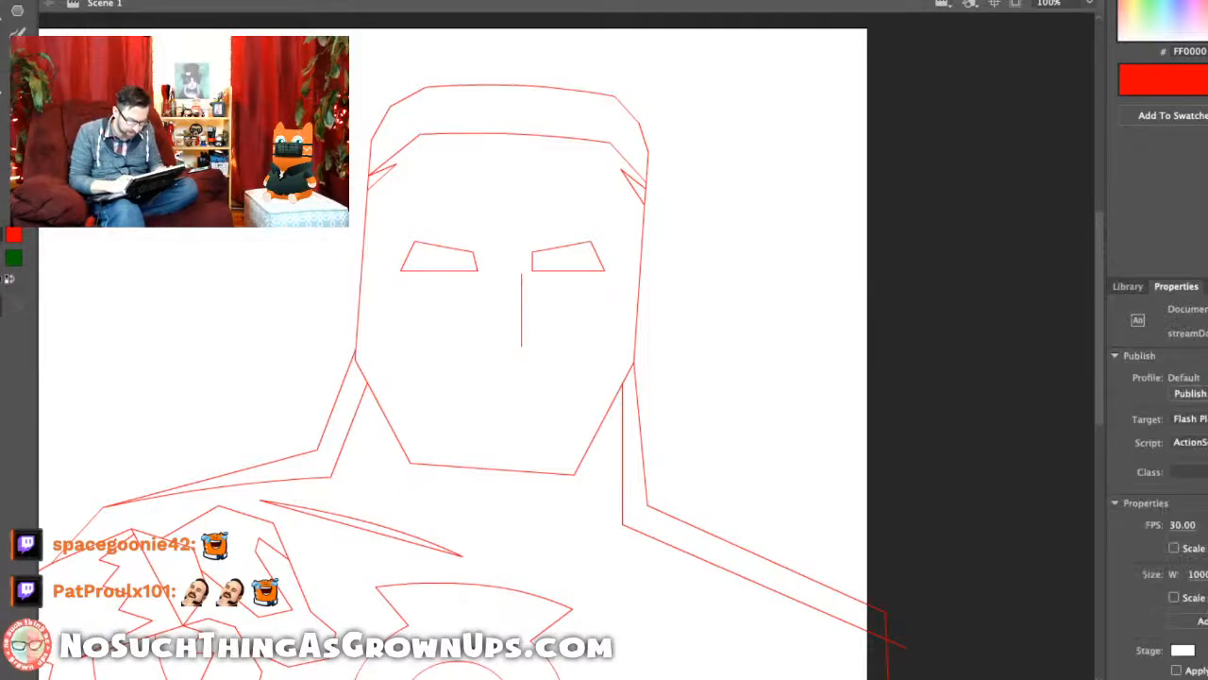
key(ctrl+equal)
drag(584, 374, 612, 321)
key(n)
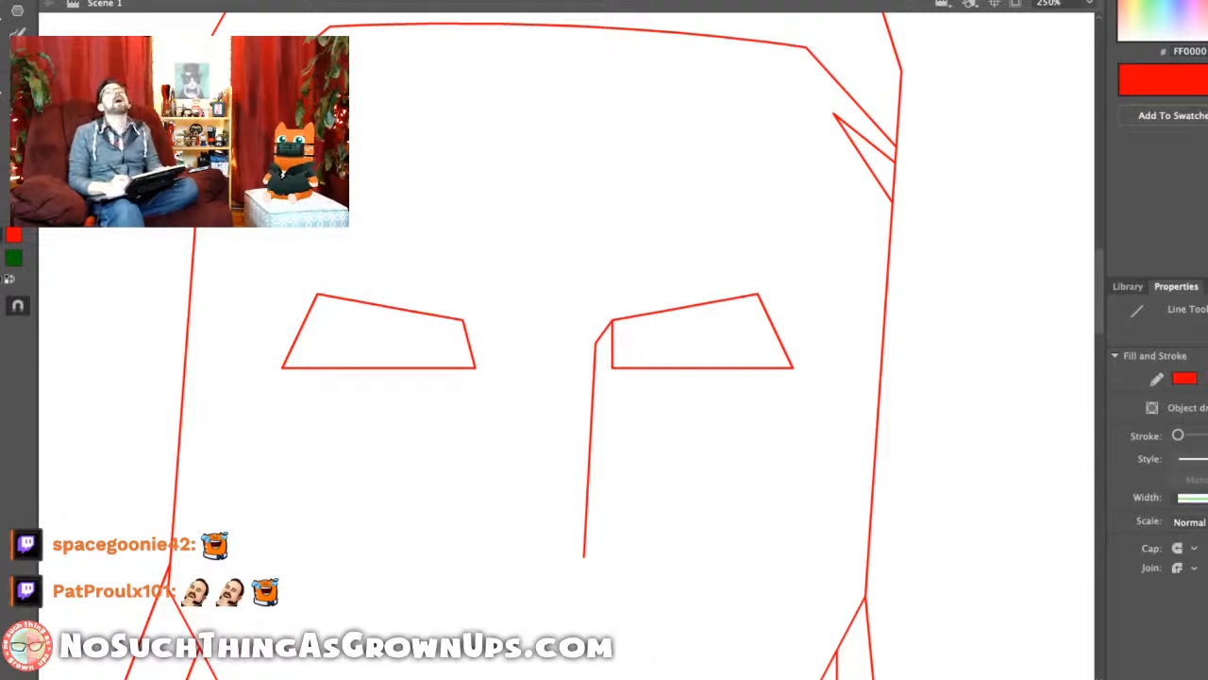
scroll(566, 339, down, 2)
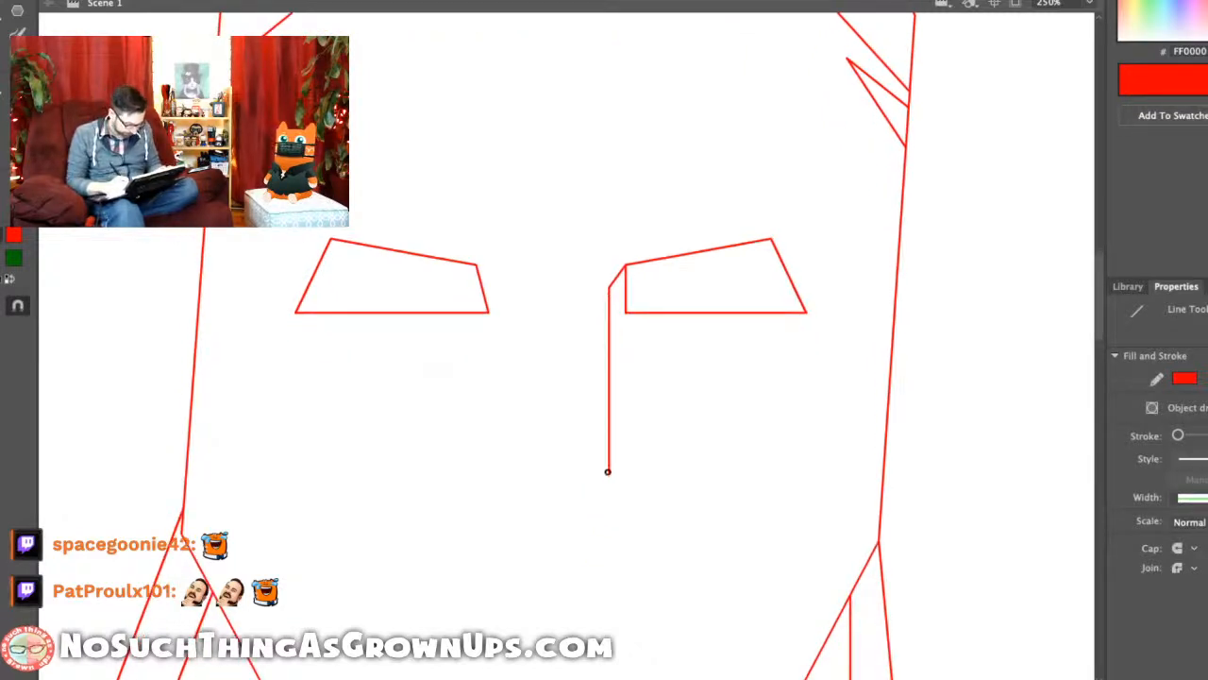
Step: Draw an angular frame from the nose line's lower end around the right eye, ending in a tall spike above its inner corner
key(ctrl+2)
drag(586, 169, 647, 364)
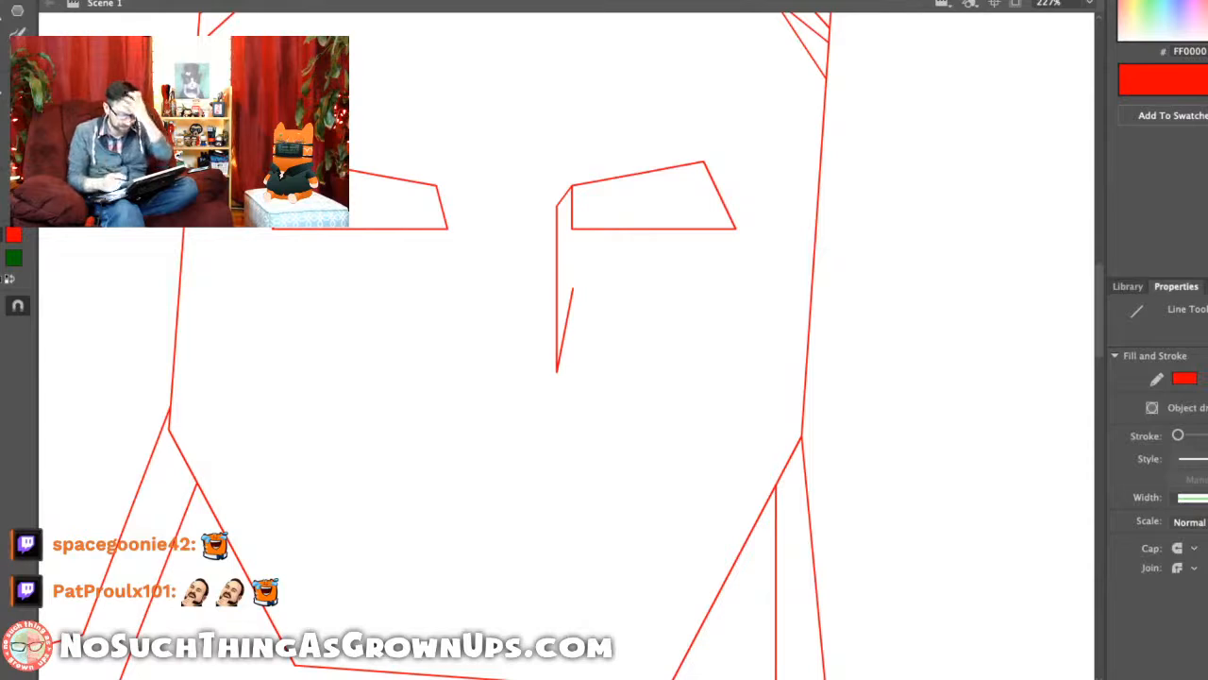
drag(572, 288, 577, 253)
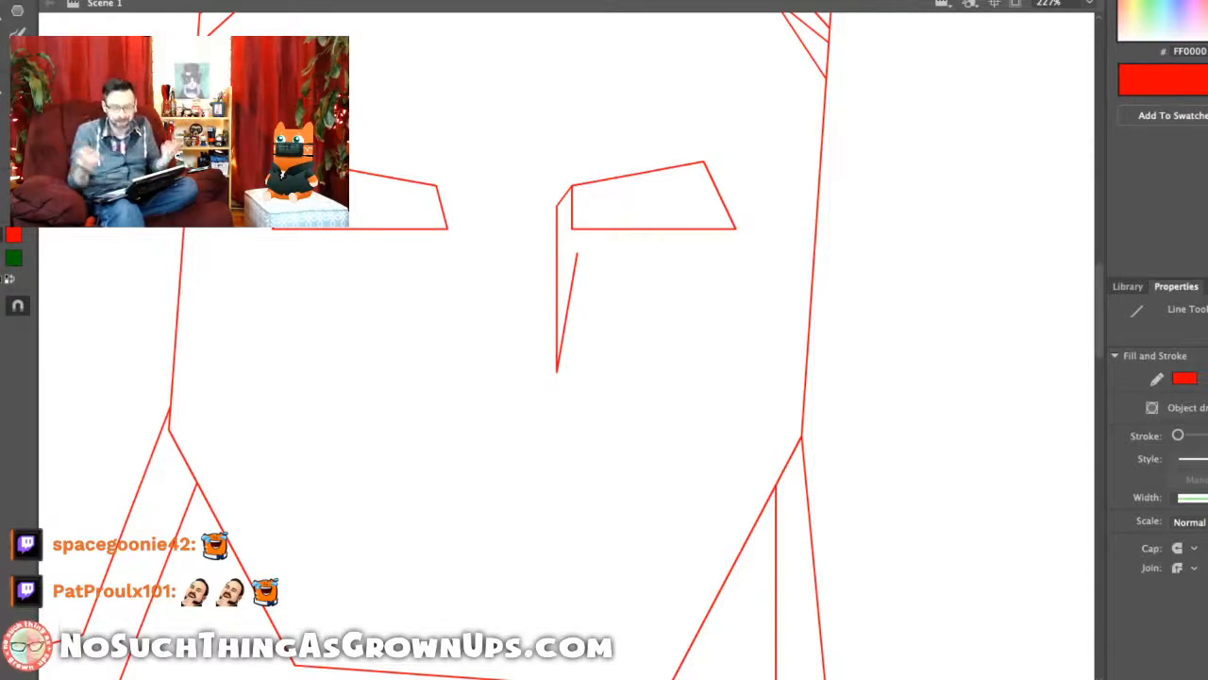
drag(577, 253, 605, 273)
drag(604, 274, 606, 261)
drag(606, 261, 756, 236)
key(ctrl+z)
key(ctrl+z)
mouse_move(755, 236)
mouse_down()
mouse_move(714, 149)
mouse_move(574, 162)
mouse_move(554, 136)
mouse_move(550, 79)
mouse_move(535, 184)
mouse_move(557, 202)
mouse_up()
Step: Draw a jagged two-peaked brow crease beside the left eye's inner corner
key(ctrl+1)
drag(504, 170, 591, 372)
mouse_move(460, 366)
mouse_down()
mouse_move(481, 340)
mouse_move(471, 264)
mouse_move(513, 349)
mouse_move(529, 323)
mouse_move(554, 410)
mouse_move(563, 398)
mouse_up()
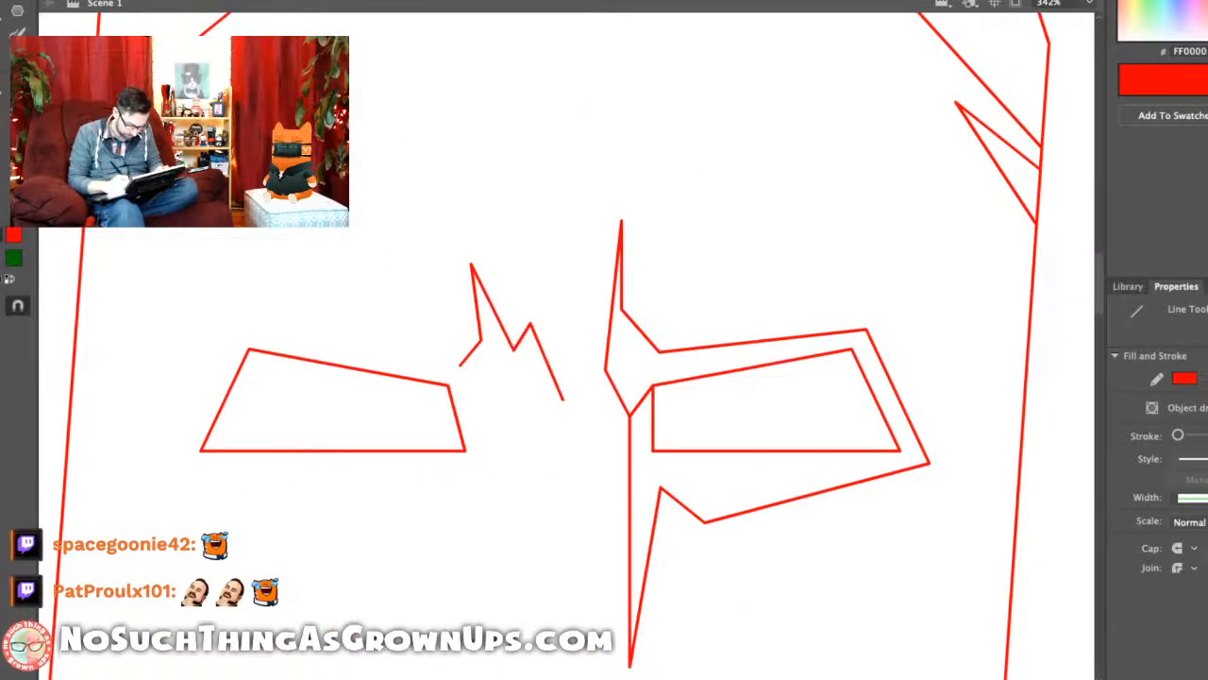
scroll(566, 359, down, 3)
drag(602, 276, 549, 295)
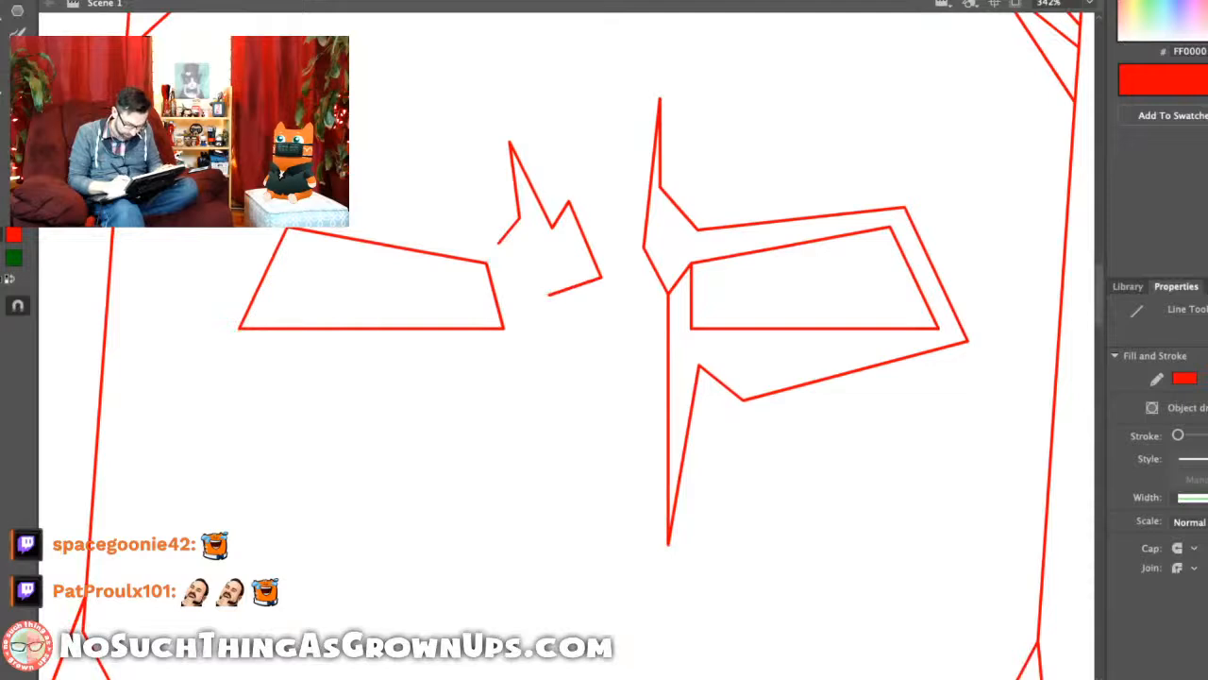
key(v)
key(ctrl+z)
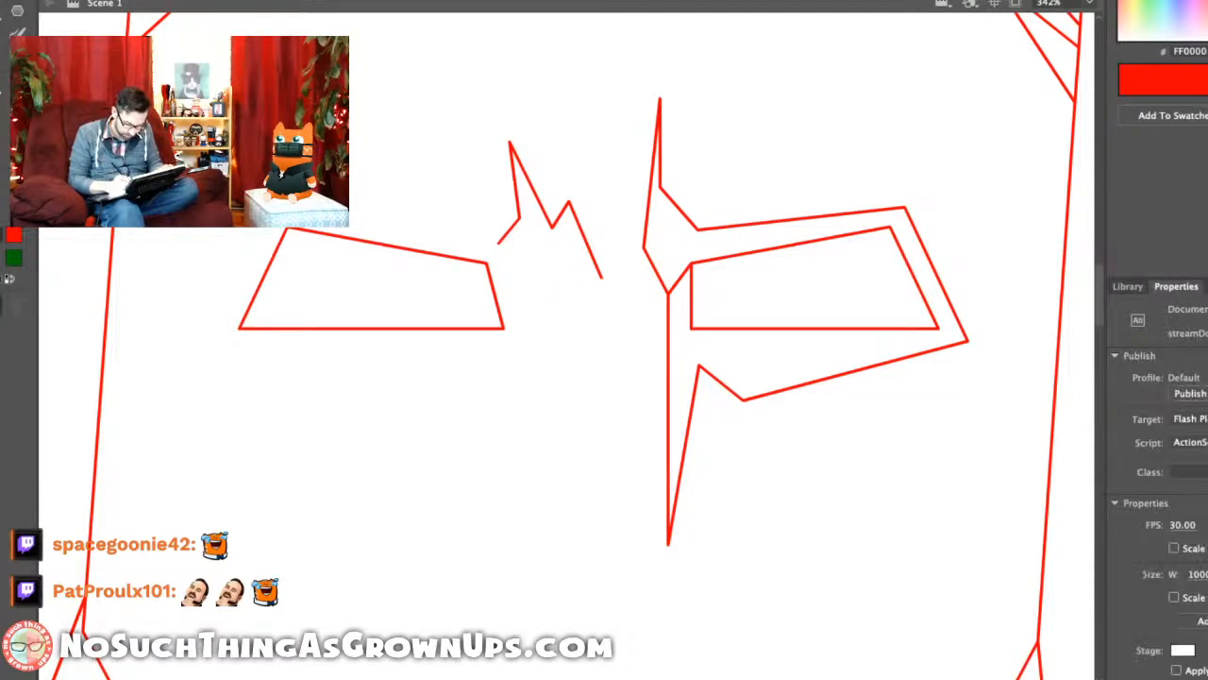
Step: Redraw the brow crease's inner side so it bends back and drops toward the nose, and add a slanted brow line above the left eye
key(n)
key(ctrl+z)
mouse_move(568, 201)
mouse_down()
mouse_move(582, 264)
mouse_move(539, 302)
mouse_move(539, 356)
mouse_up()
scroll(622, 180, down, 5)
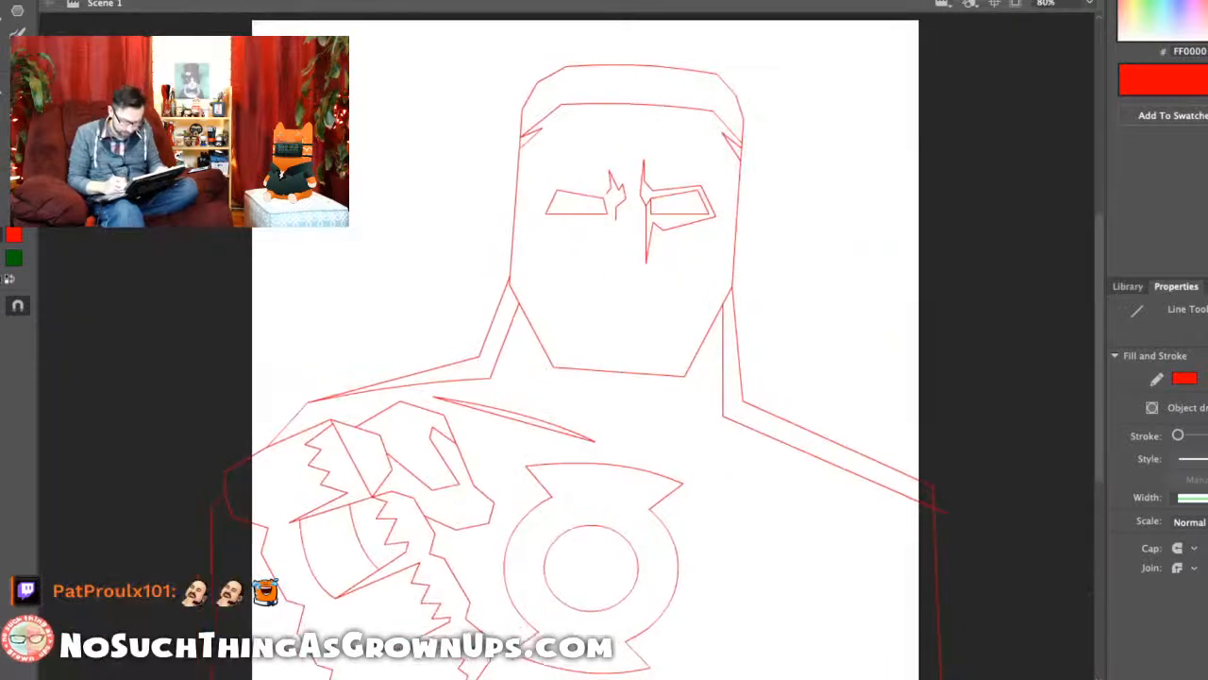
scroll(610, 160, up, 4)
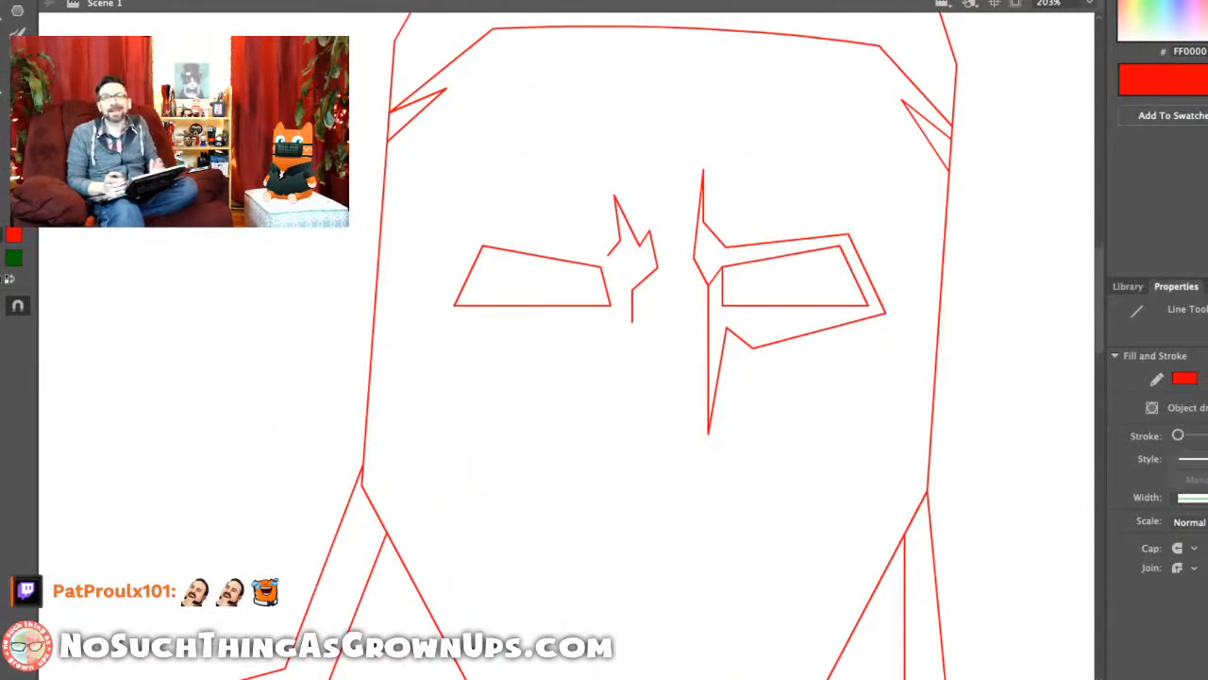
drag(608, 255, 480, 215)
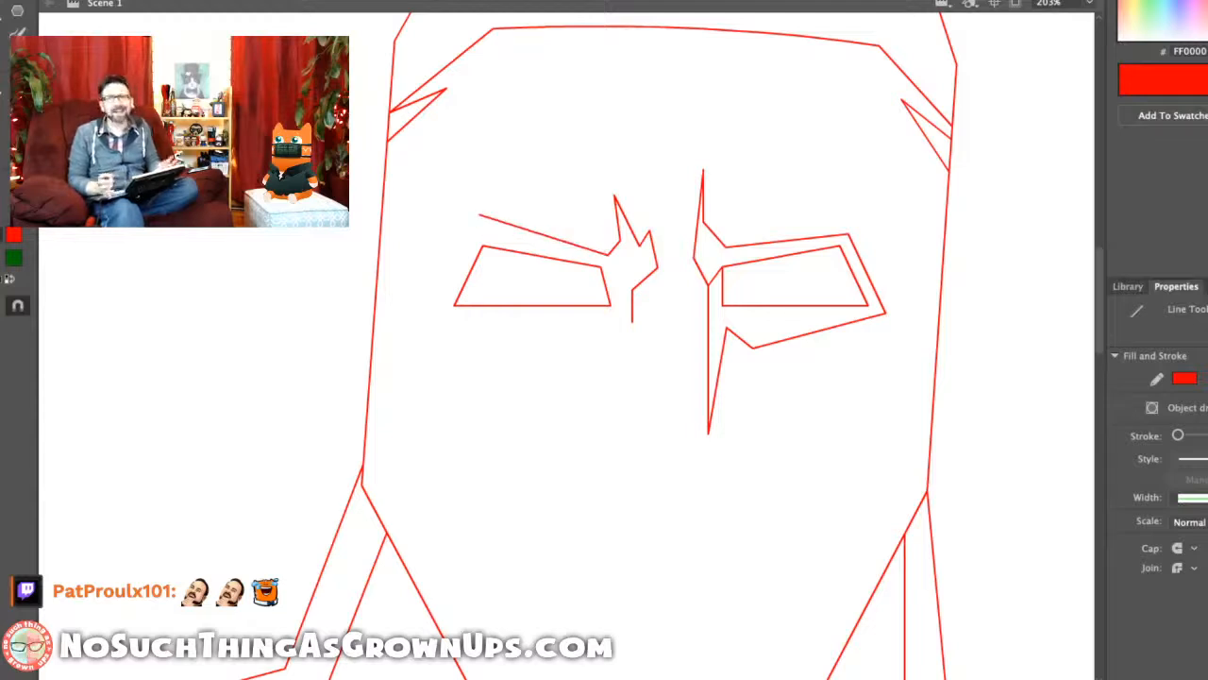
Step: Lower the right eye's two upper corners and pull the outer corner of its surrounding frame outward
key(v)
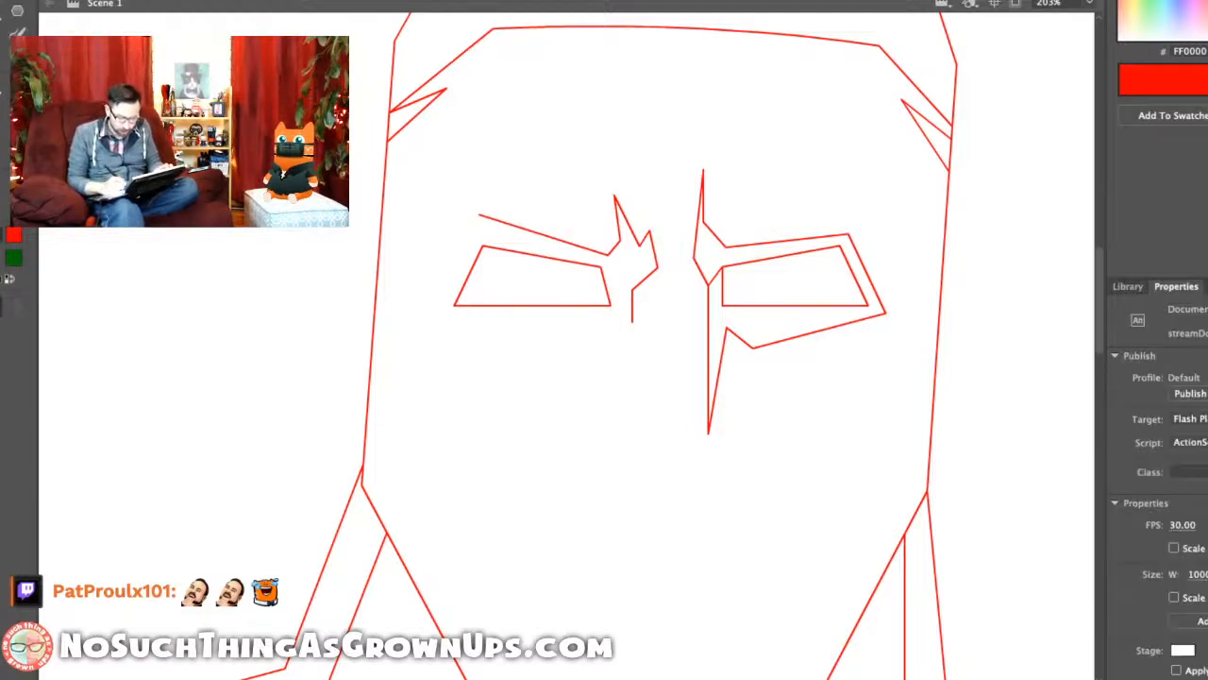
drag(723, 267, 721, 274)
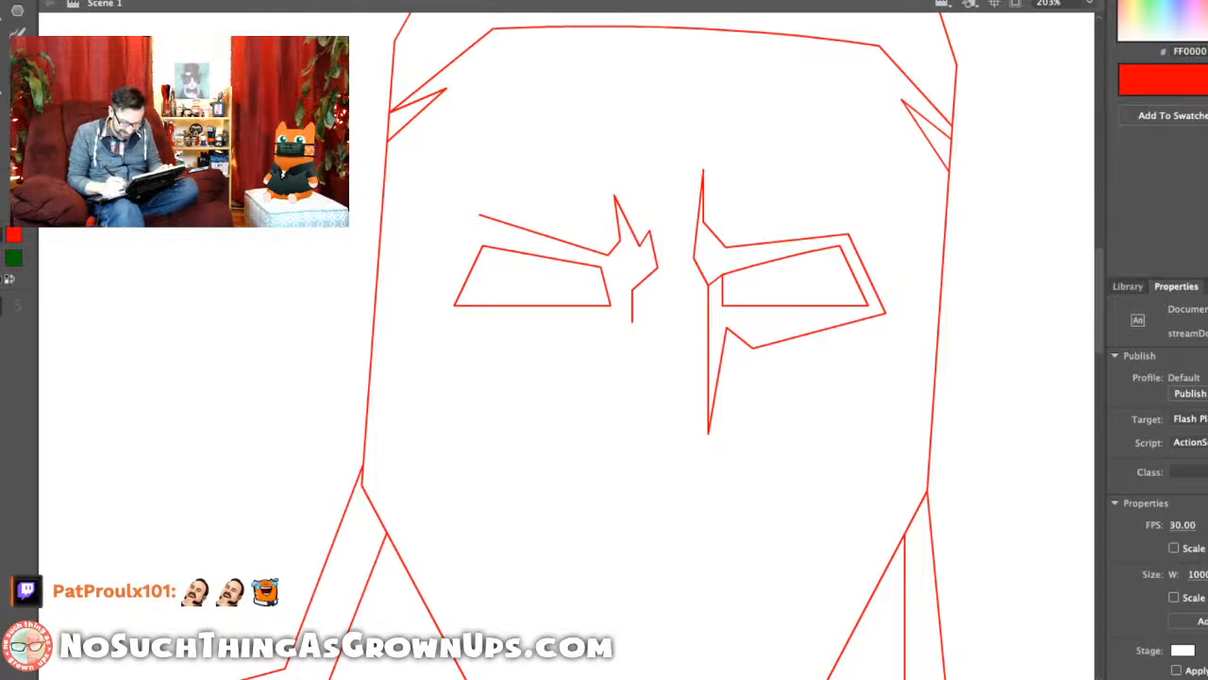
drag(885, 311, 898, 310)
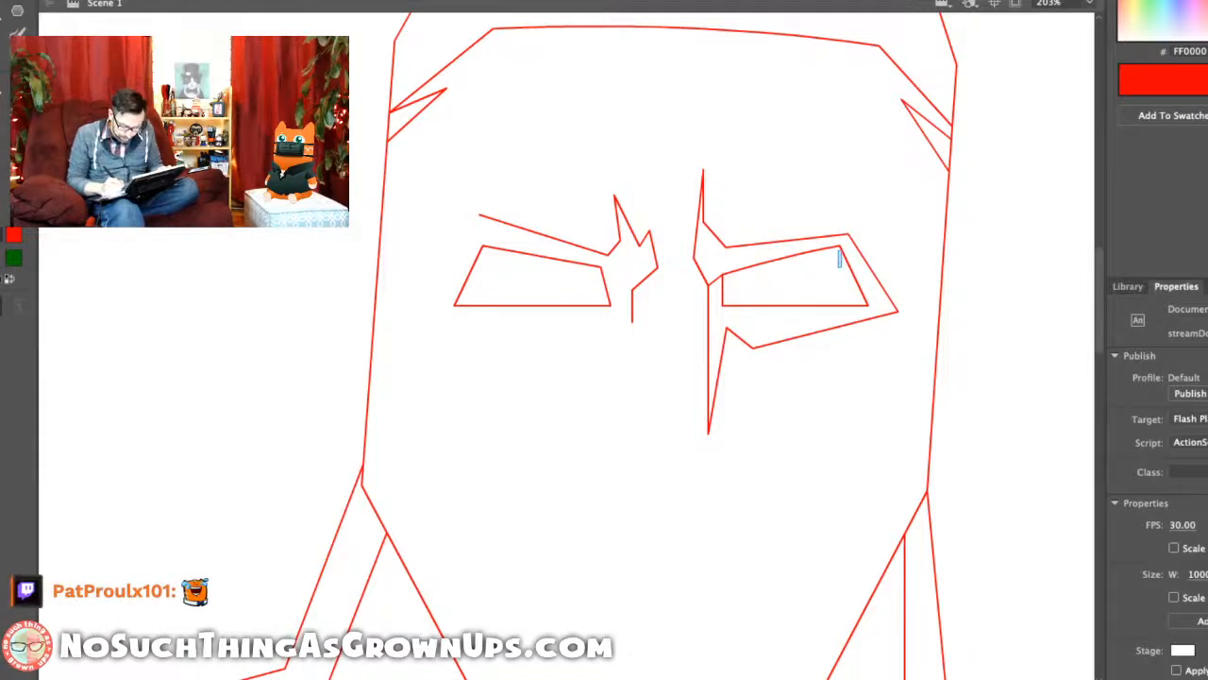
mouse_move(841, 249)
mouse_down()
mouse_move(843, 262)
mouse_move(807, 267)
mouse_move(849, 263)
mouse_up()
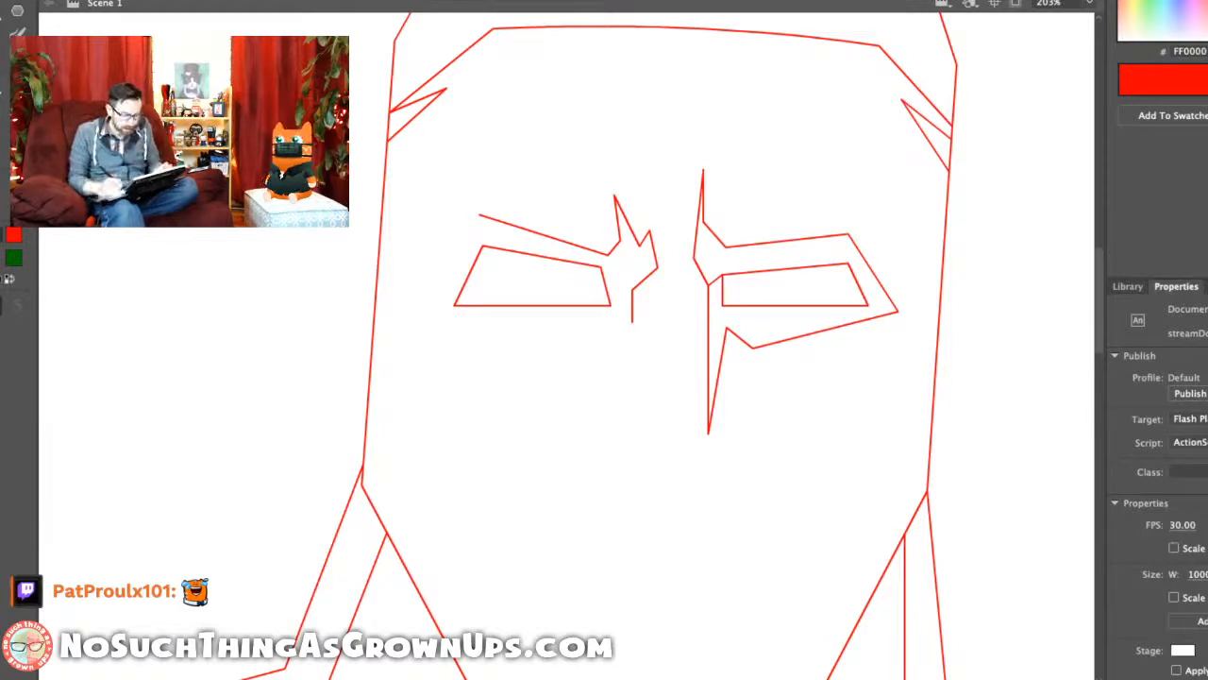
Step: Pull the right eye frame's upper outer corner outward, shift its lower outer corner slightly inward, and lower the bend above the inner eye corner
drag(849, 234, 899, 234)
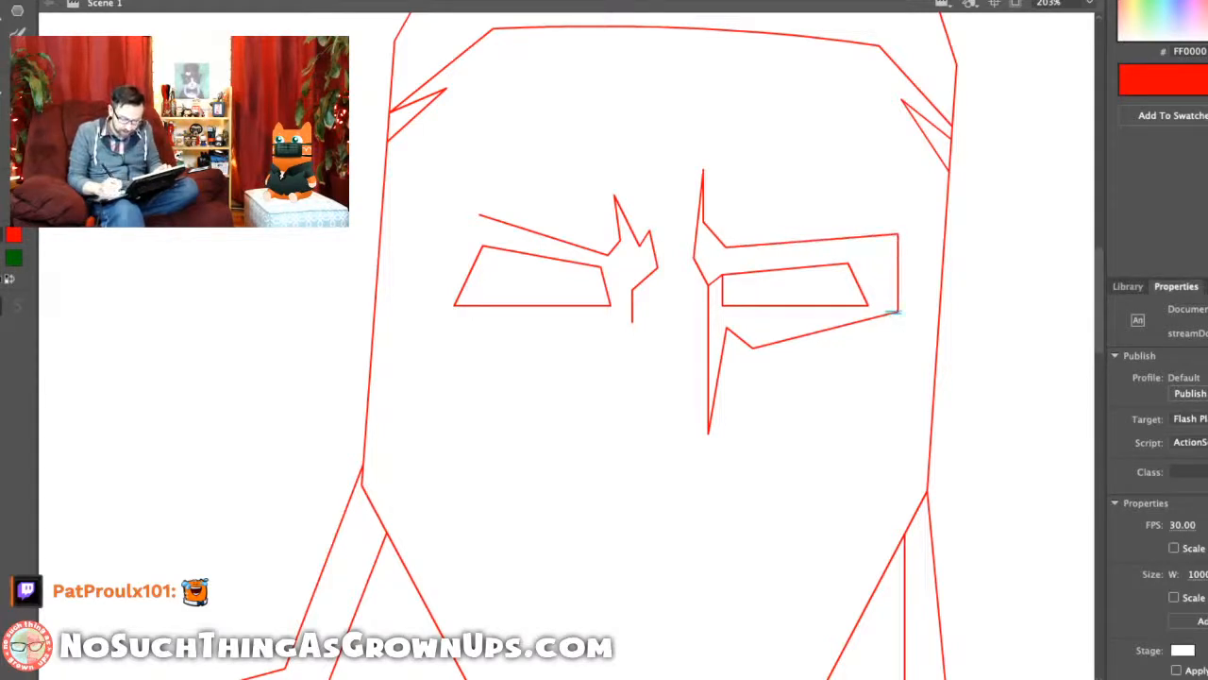
drag(898, 312, 881, 311)
drag(898, 234, 905, 238)
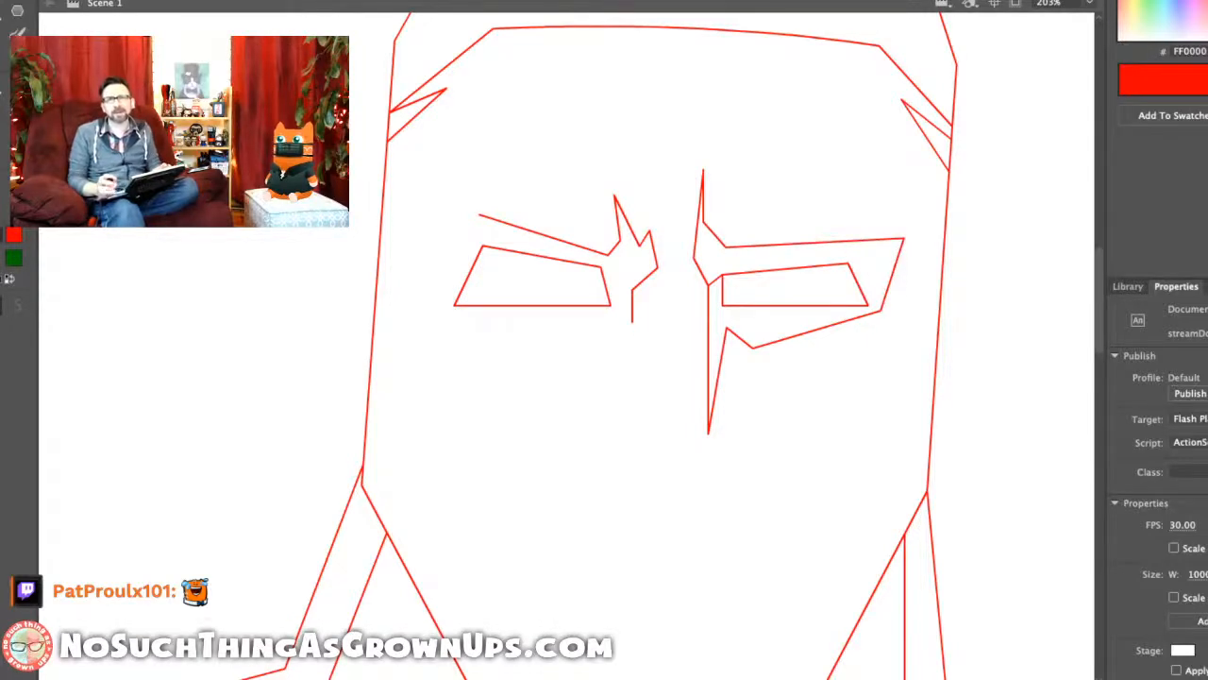
drag(725, 247, 740, 253)
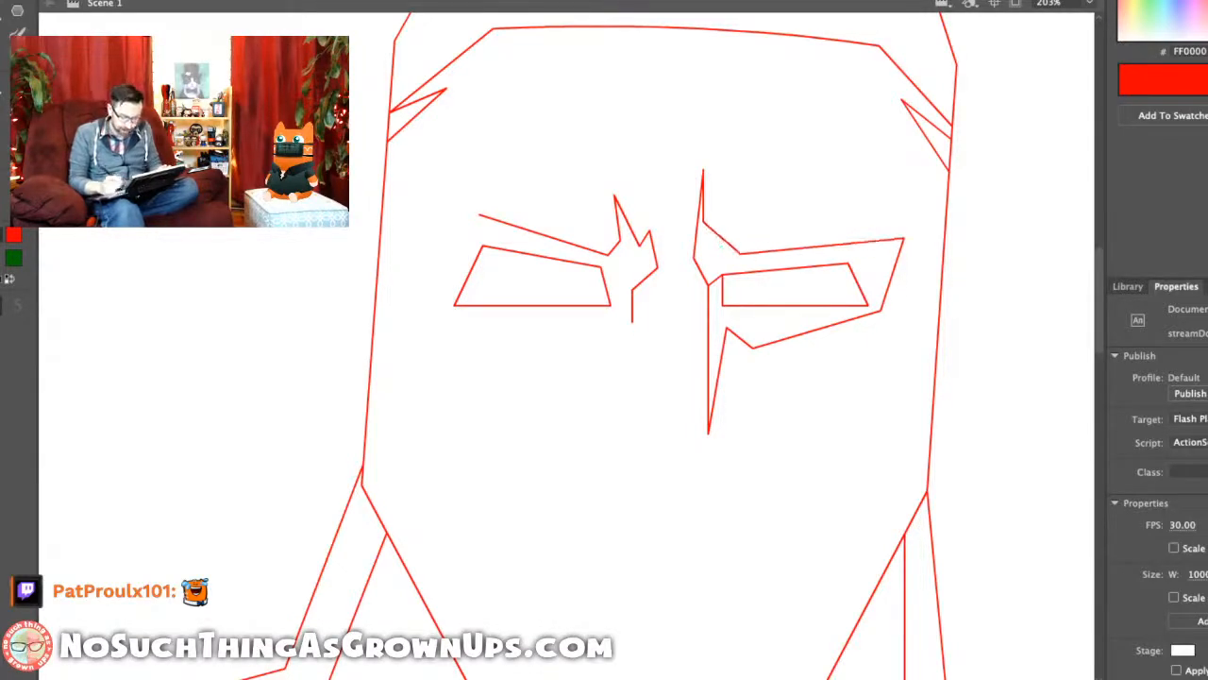
drag(904, 238, 901, 231)
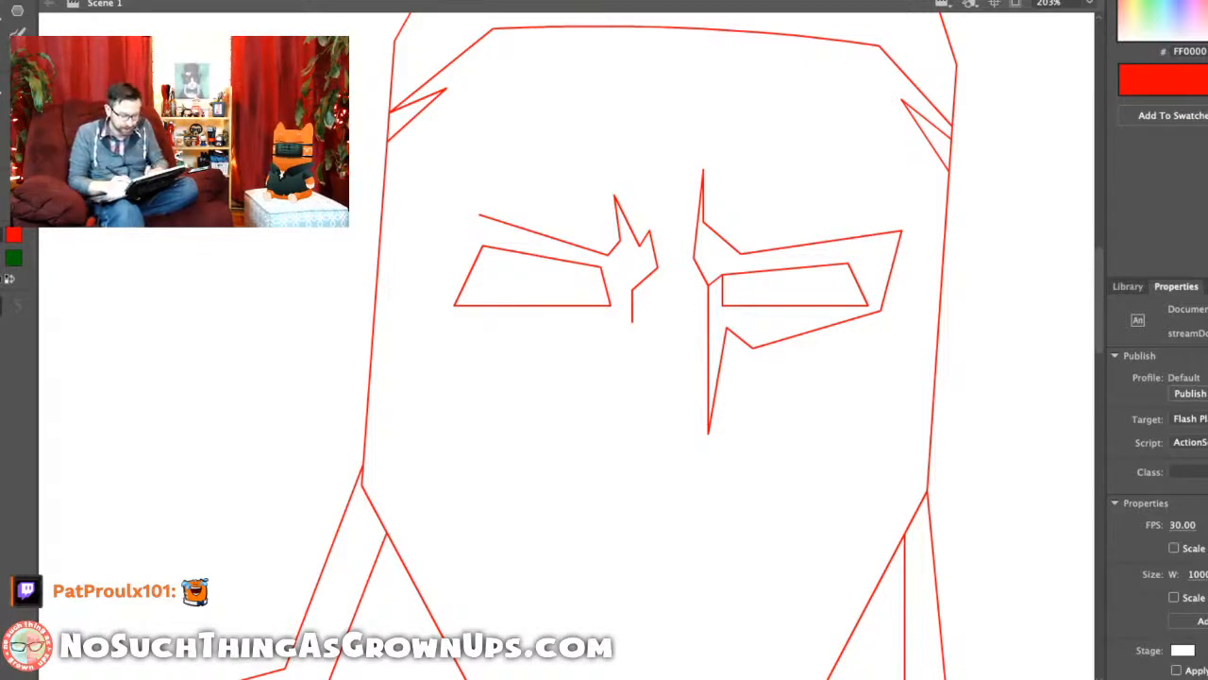
Step: Draw the left eye frame's outer end from the brow line outward to a point and back to the eye's outer edge
key(n)
drag(480, 216, 431, 243)
drag(432, 243, 468, 275)
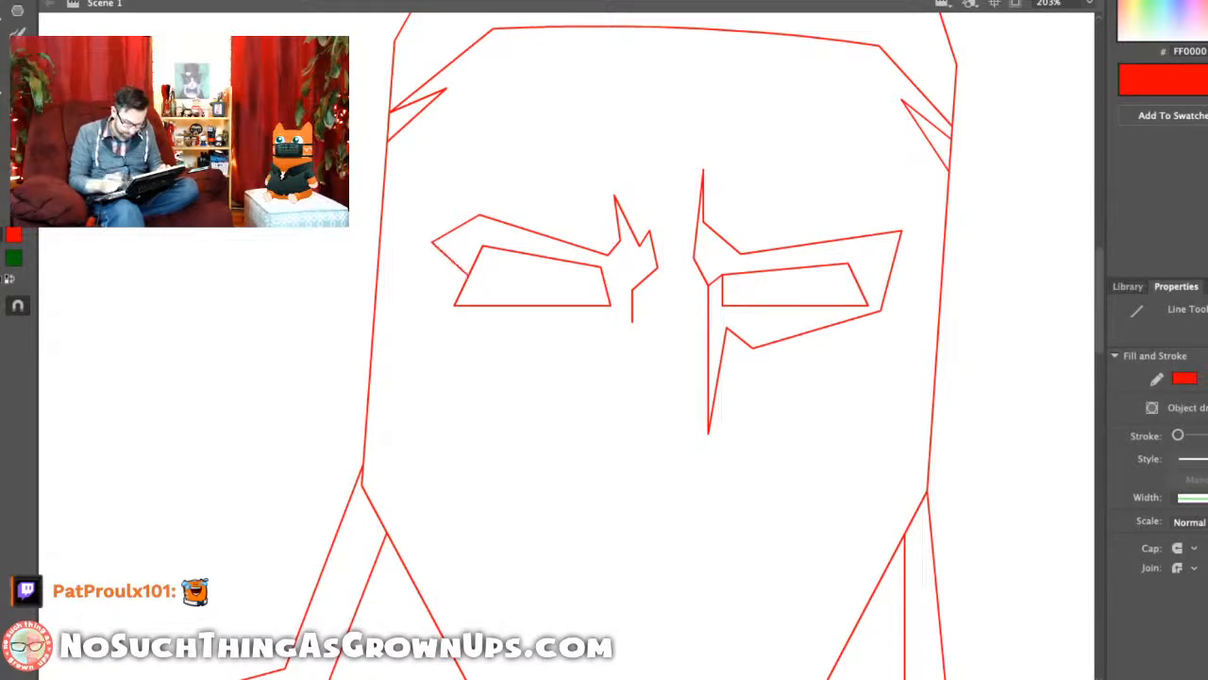
super+drag(874, 276, 909, 302)
key(Delete)
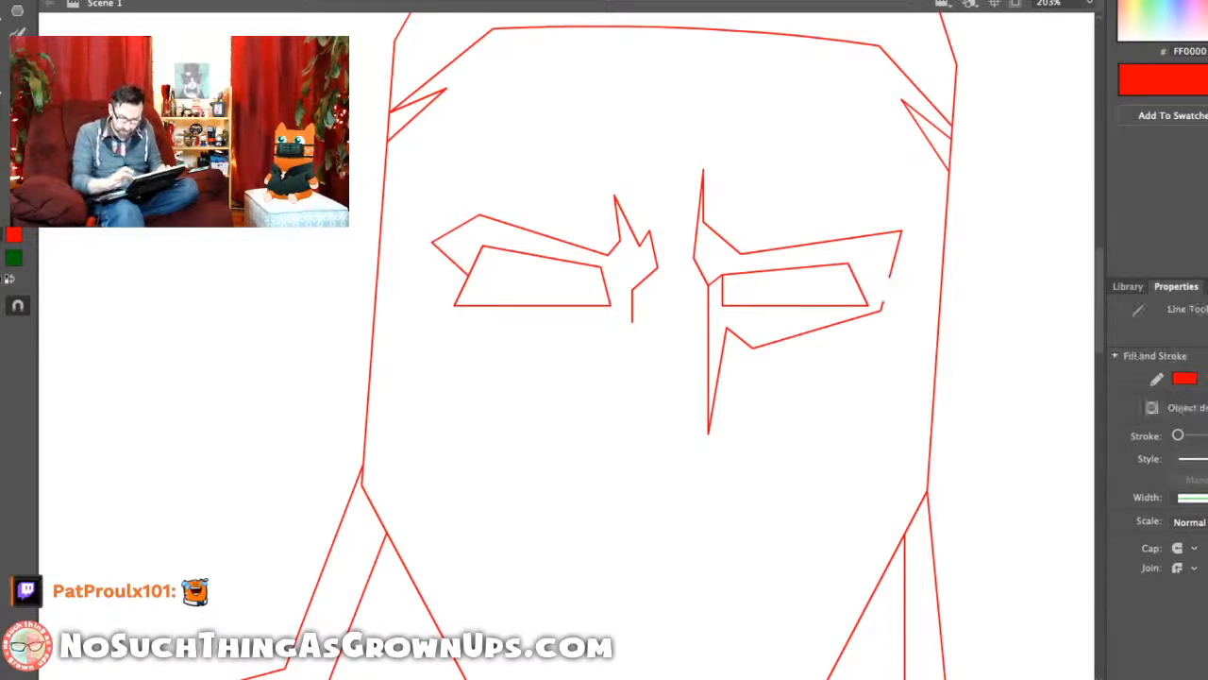
drag(901, 232, 882, 302)
key(super+z)
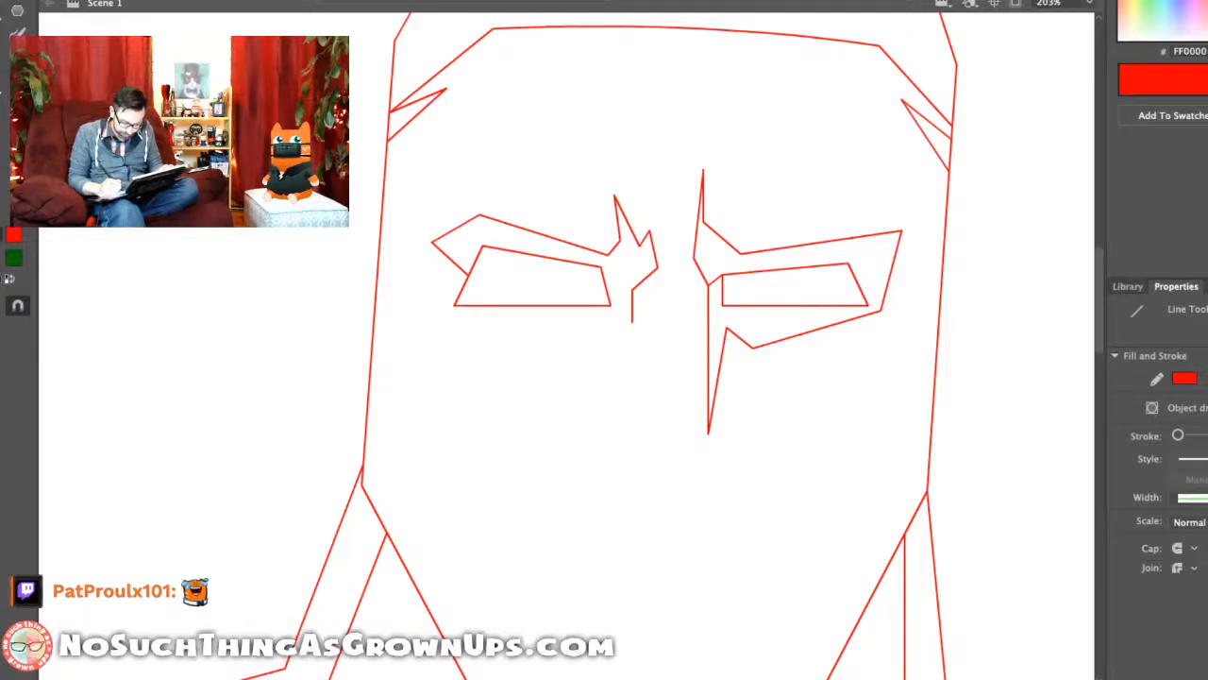
Step: Draw a narrow spike from the left eye's inner corner down to the brow crease's lower line, and pull its tip downward into one point
key(super+minus)
drag(577, 144, 652, 340)
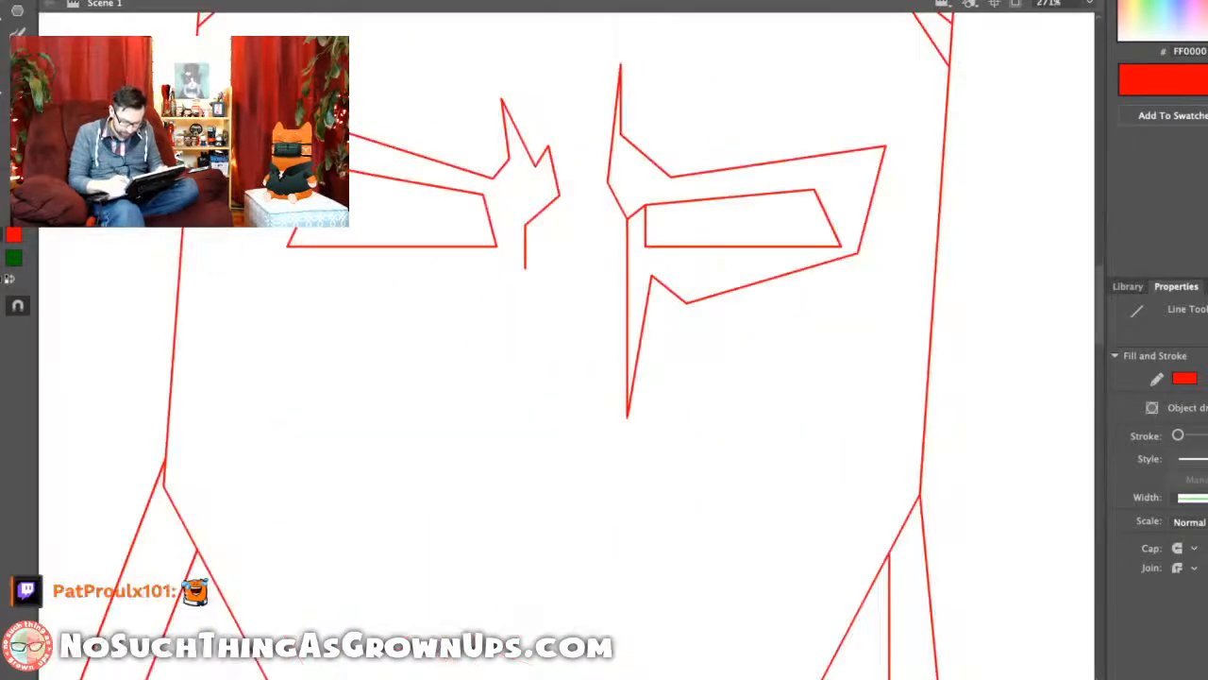
drag(496, 247, 523, 310)
drag(522, 310, 530, 311)
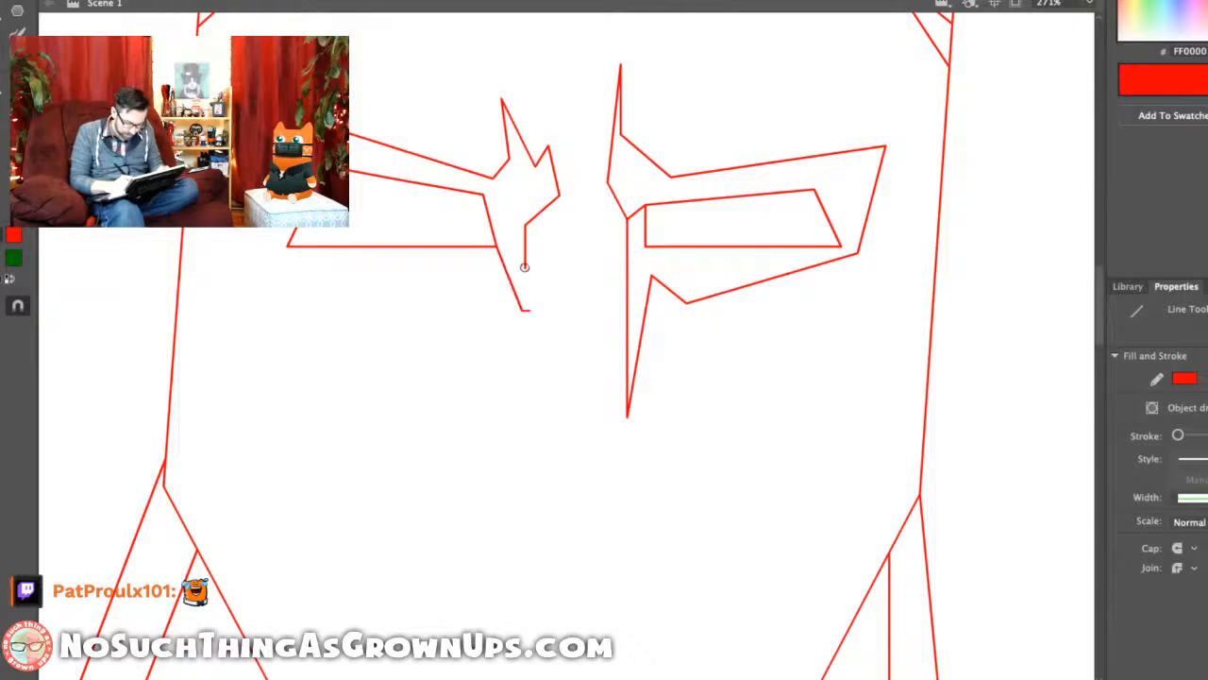
key(super+minus)
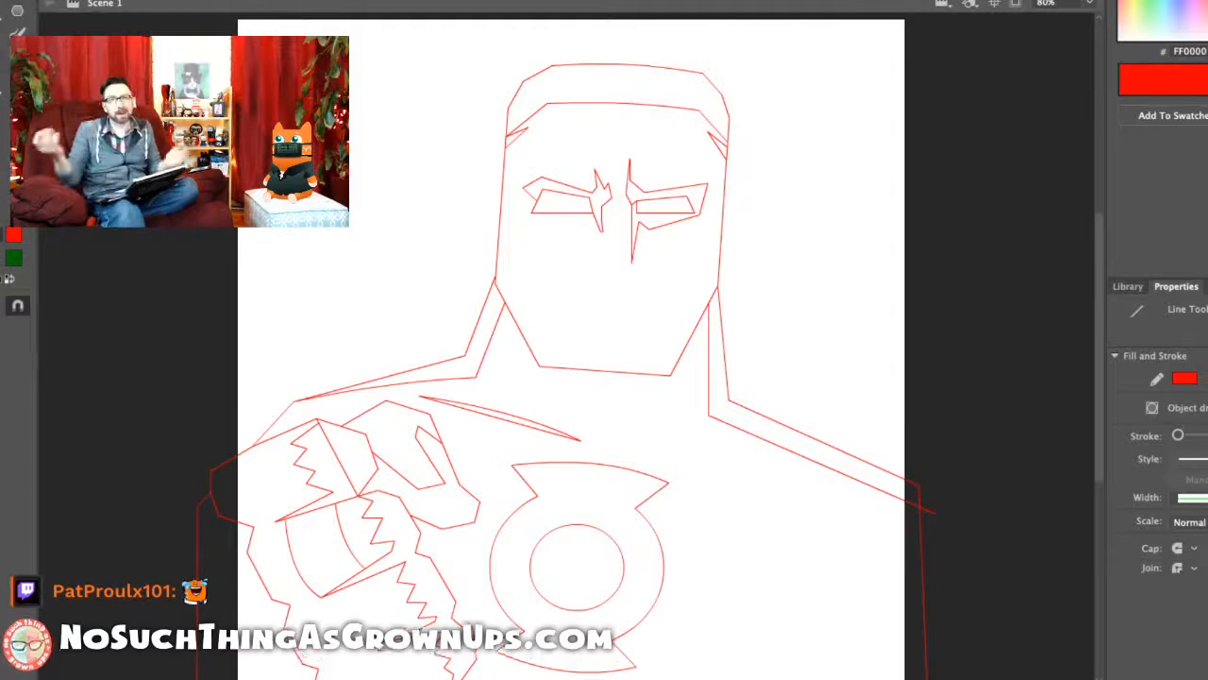
drag(491, 121, 730, 338)
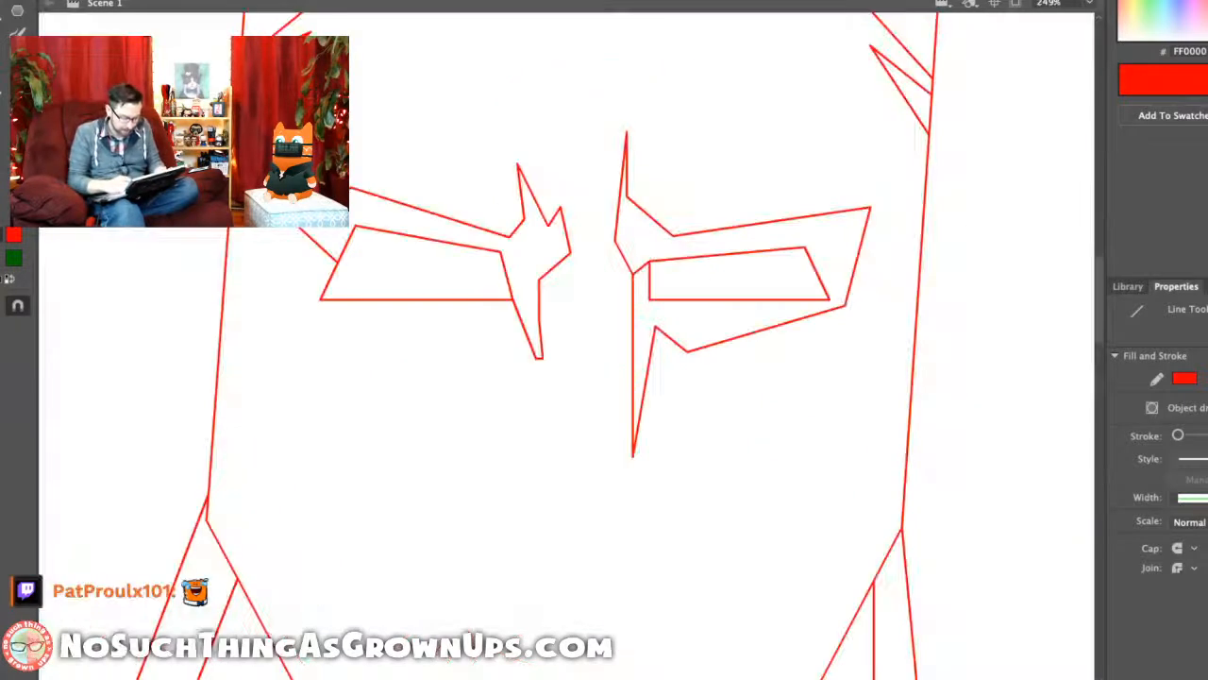
key(a)
drag(543, 359, 539, 393)
key(super+2)
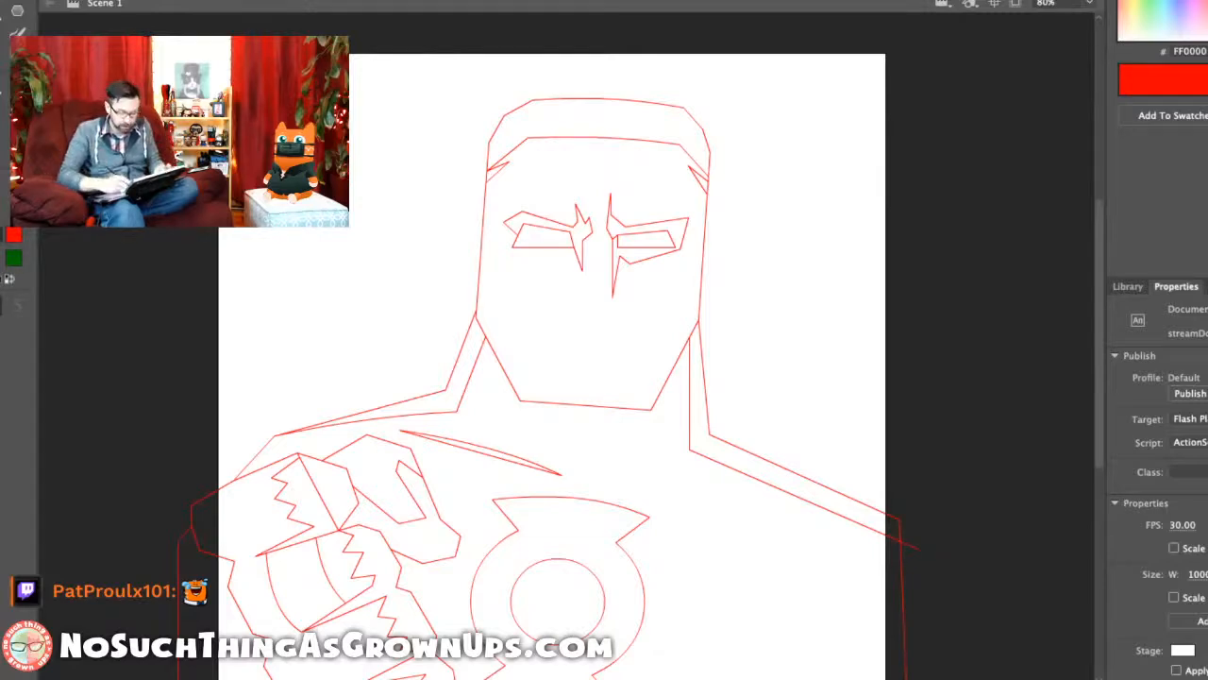
Step: Extend the left frame's outer line across the eye to its lower edge and delete the cut-off lower outer corner
drag(501, 175, 584, 358)
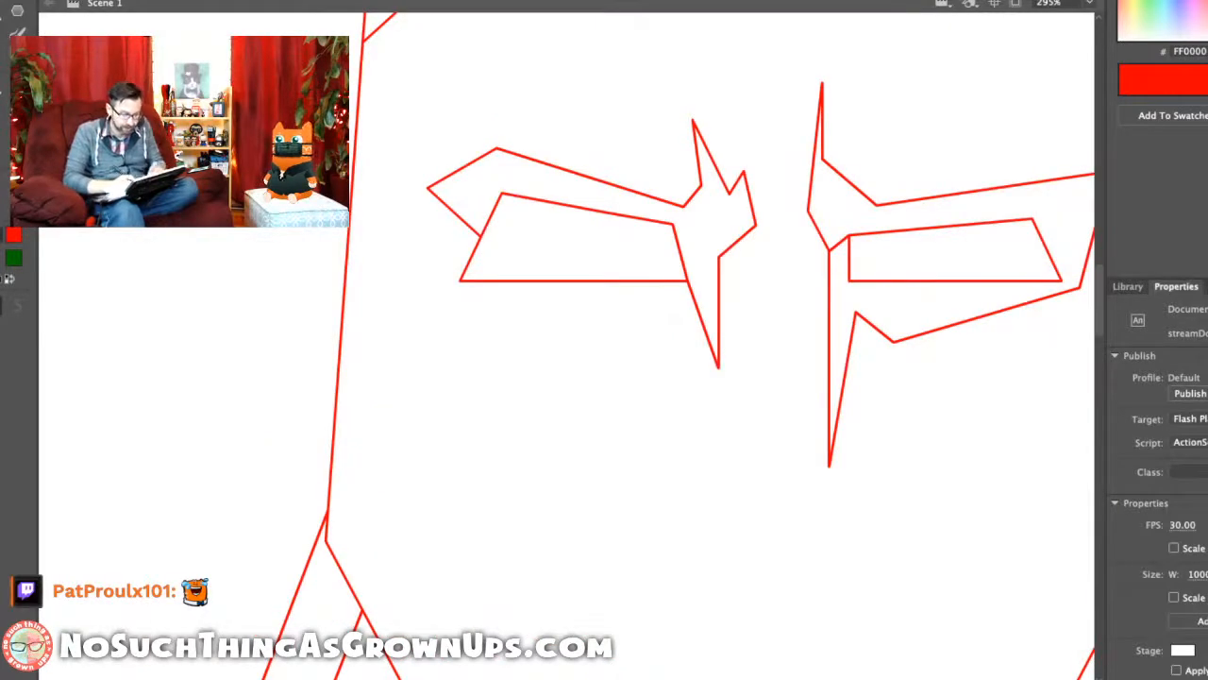
key(n)
drag(484, 234, 526, 280)
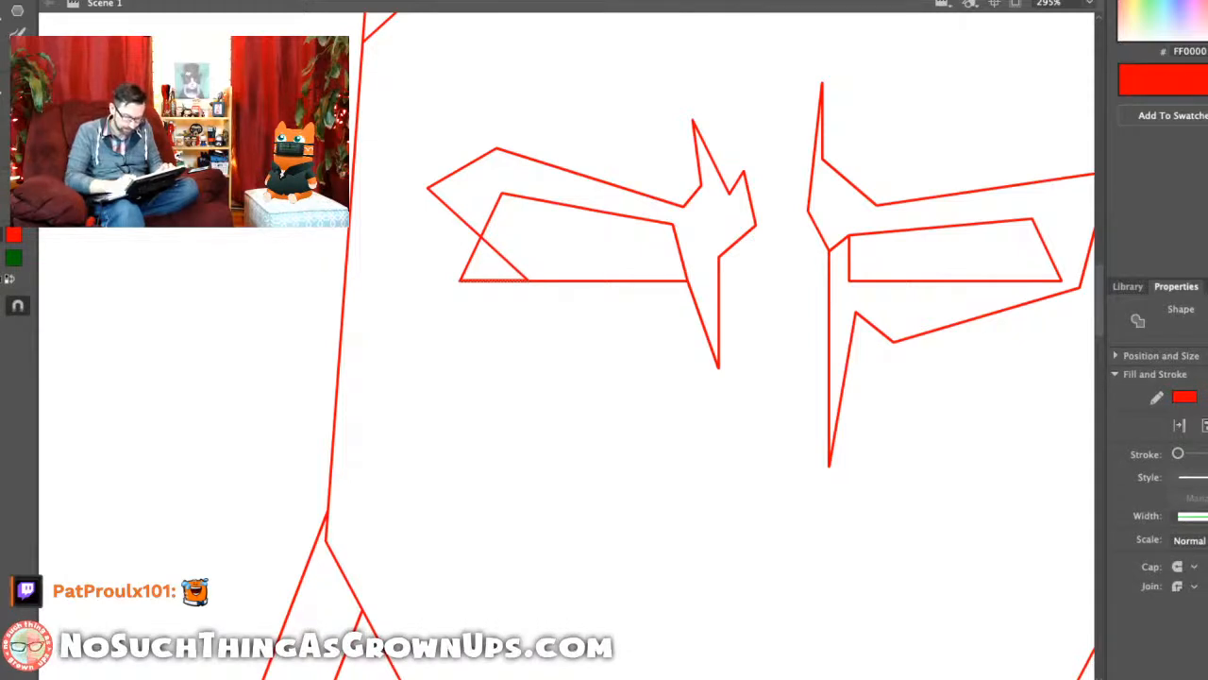
key(Delete)
Step: Bevel the right eye's lower outer corner with a short slanted line and remove the cut-off corner
scroll(604, 339, right, 5)
drag(846, 266, 875, 234)
key(v)
click(883, 252)
shift+click(868, 266)
key(Delete)
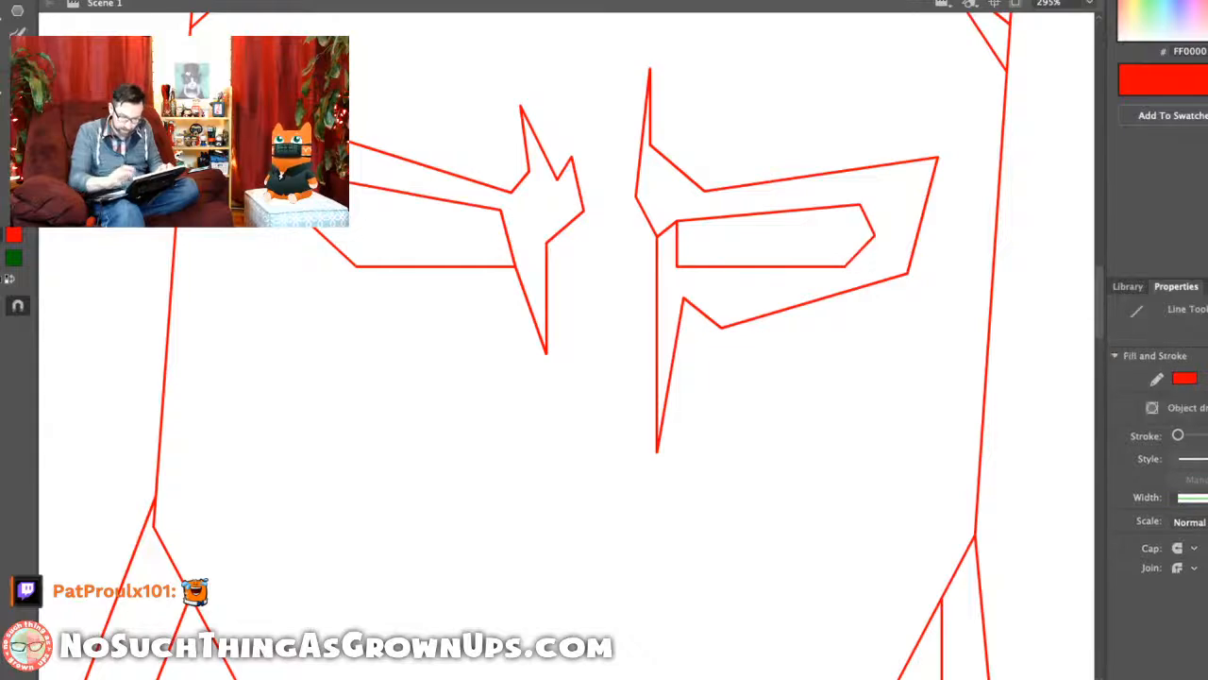
key(ctrl+z)
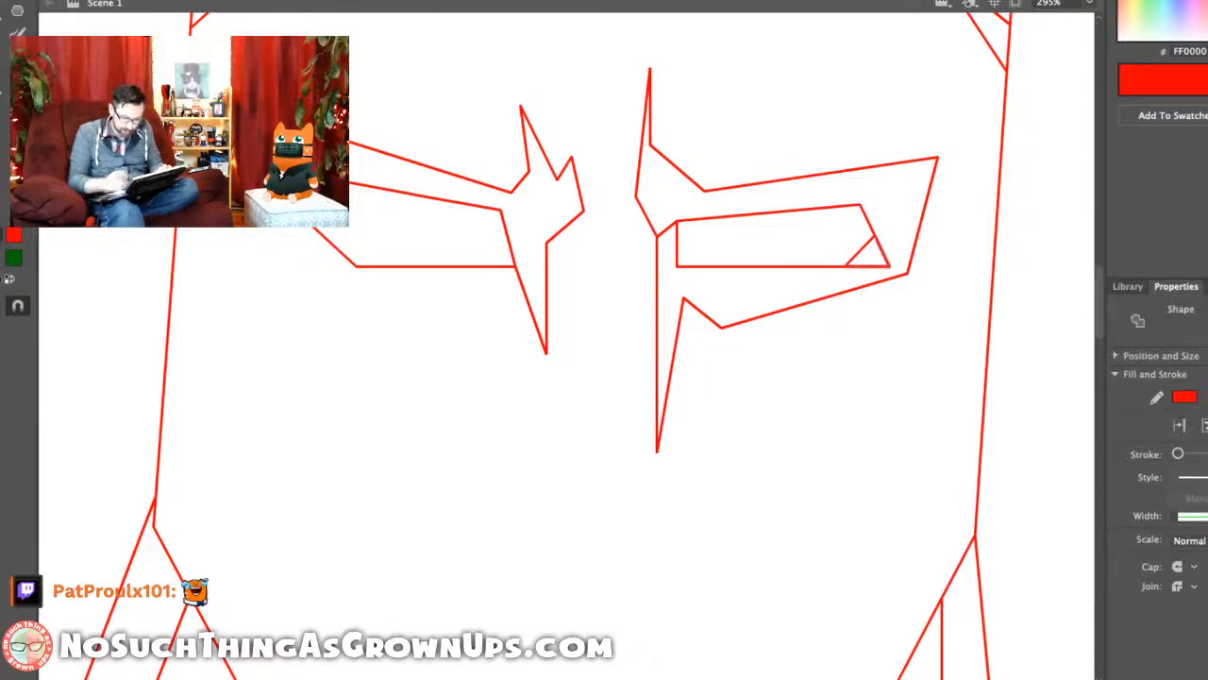
key(n)
key(ctrl+2)
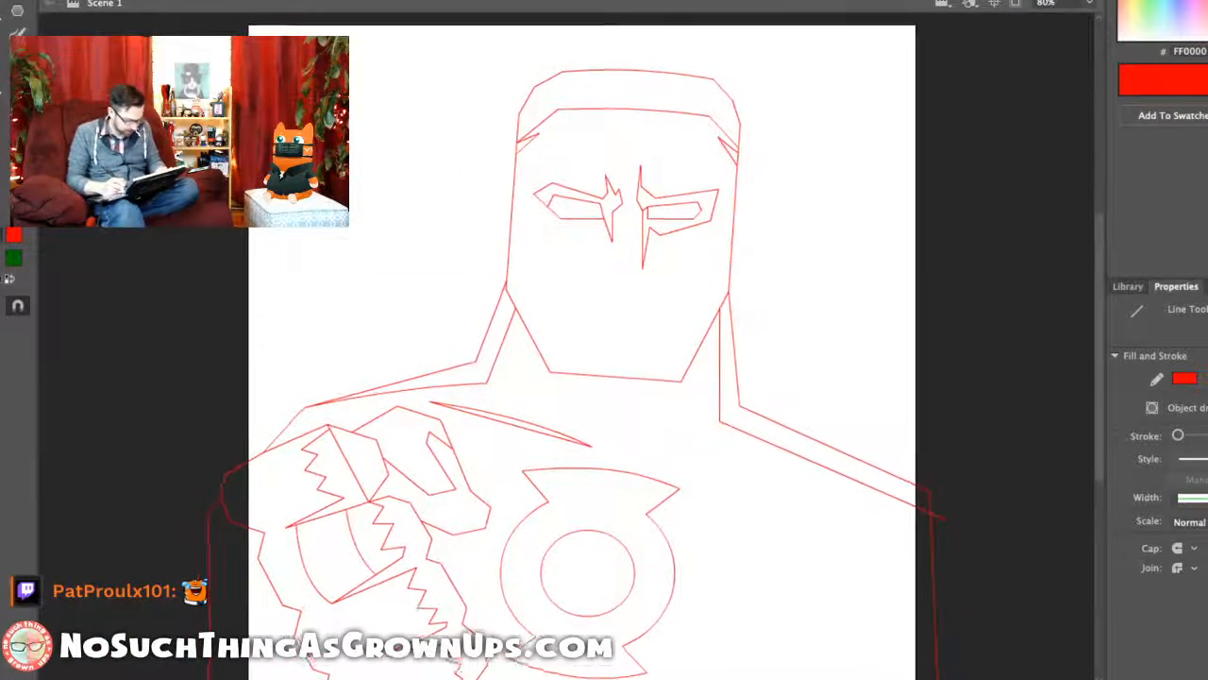
scroll(609, 204, up, 5)
key(v)
drag(528, 360, 503, 359)
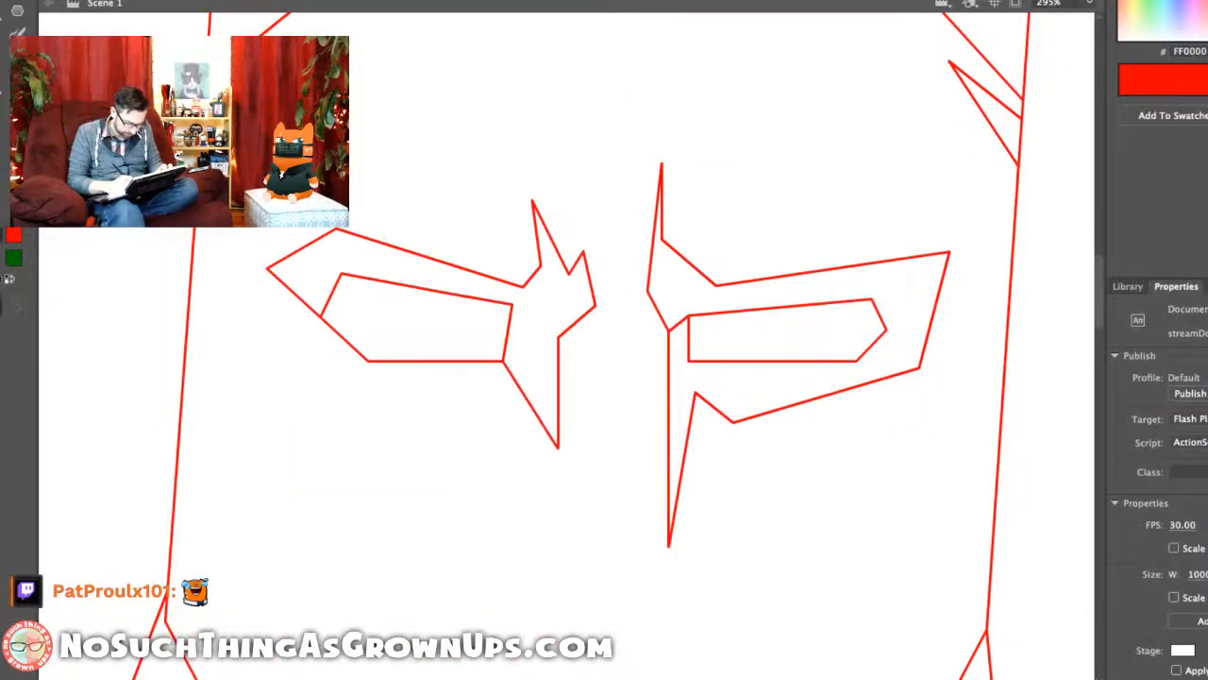
key(ctrl+1)
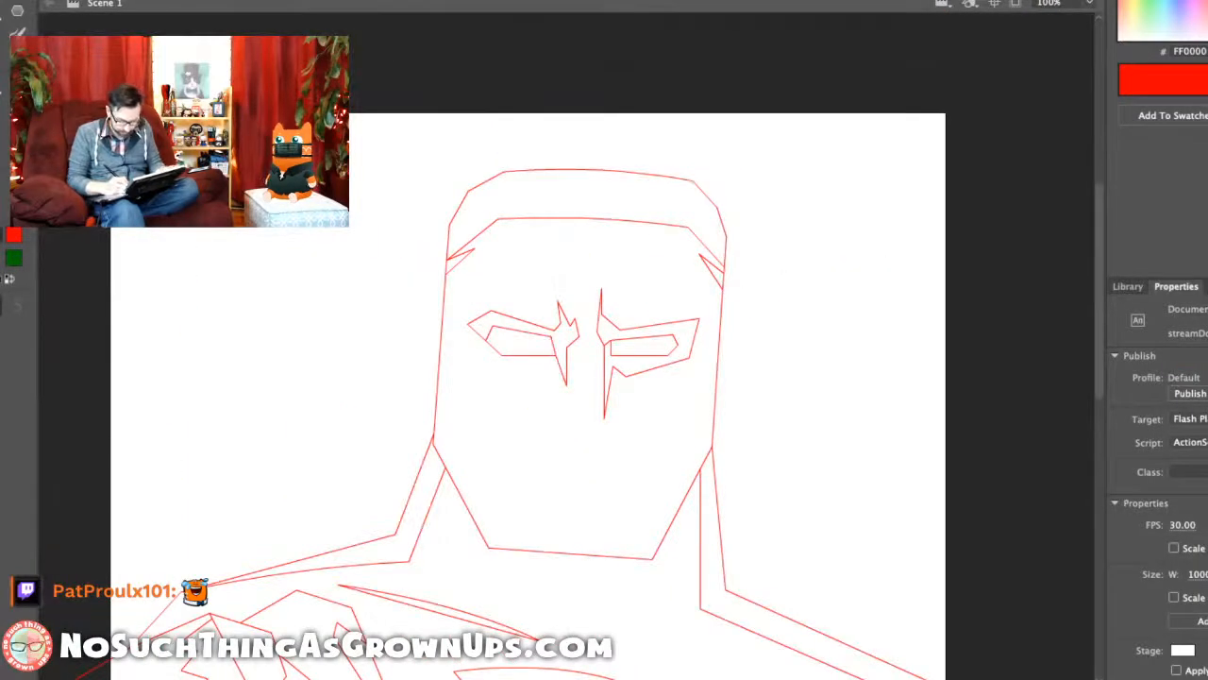
scroll(556, 234, up, 5)
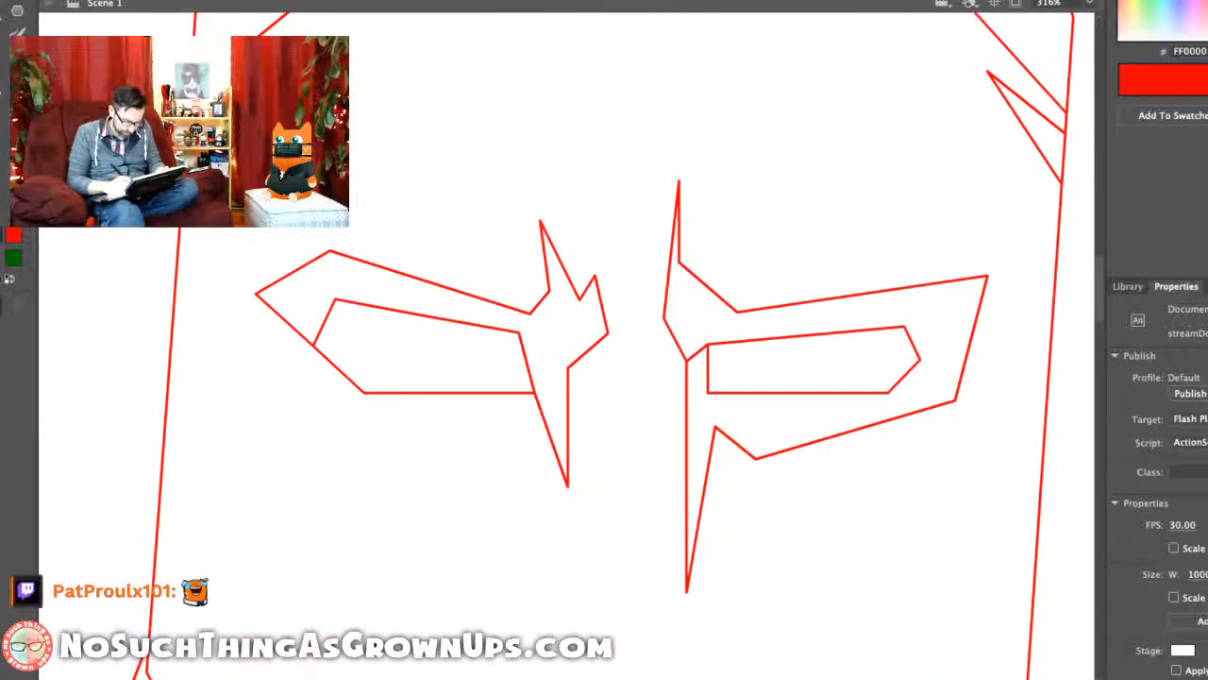
key(ctrl+1)
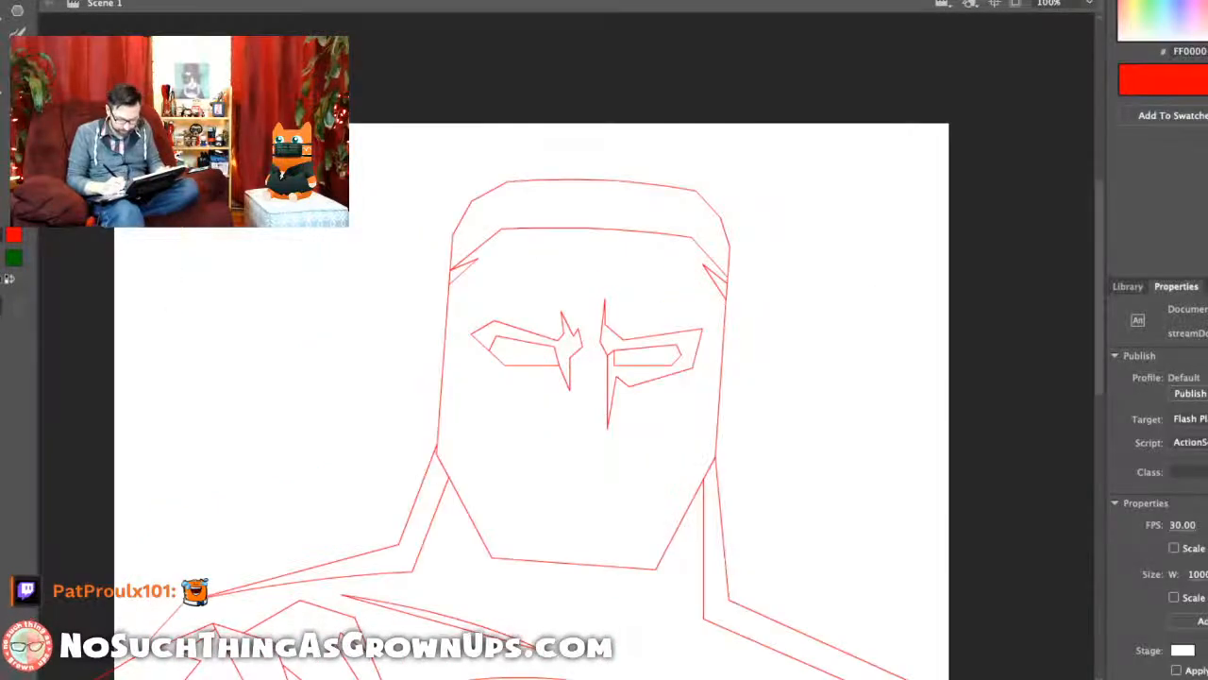
scroll(566, 482, up, 3)
key(n)
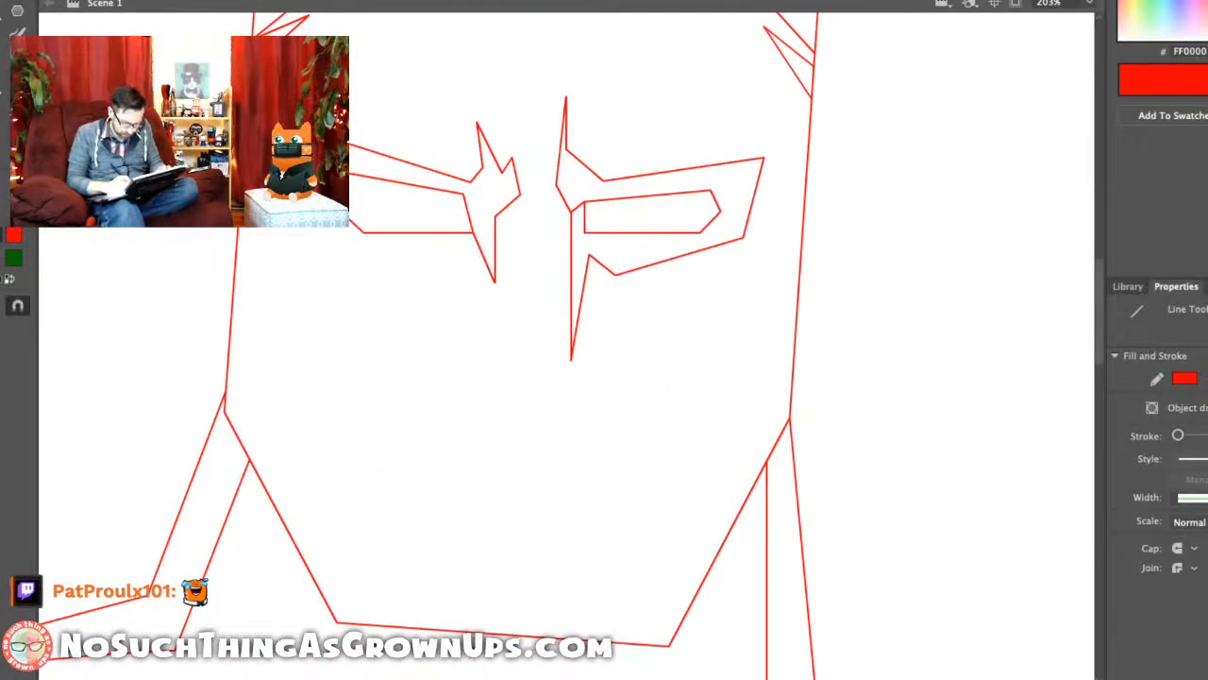
mouse_move(504, 408)
mouse_down()
mouse_move(559, 423)
mouse_move(439, 395)
mouse_up()
drag(558, 423, 610, 400)
key(ctrl+z)
key(ctrl+z)
key(ctrl+z)
key(ctrl+z)
key(ctrl+z)
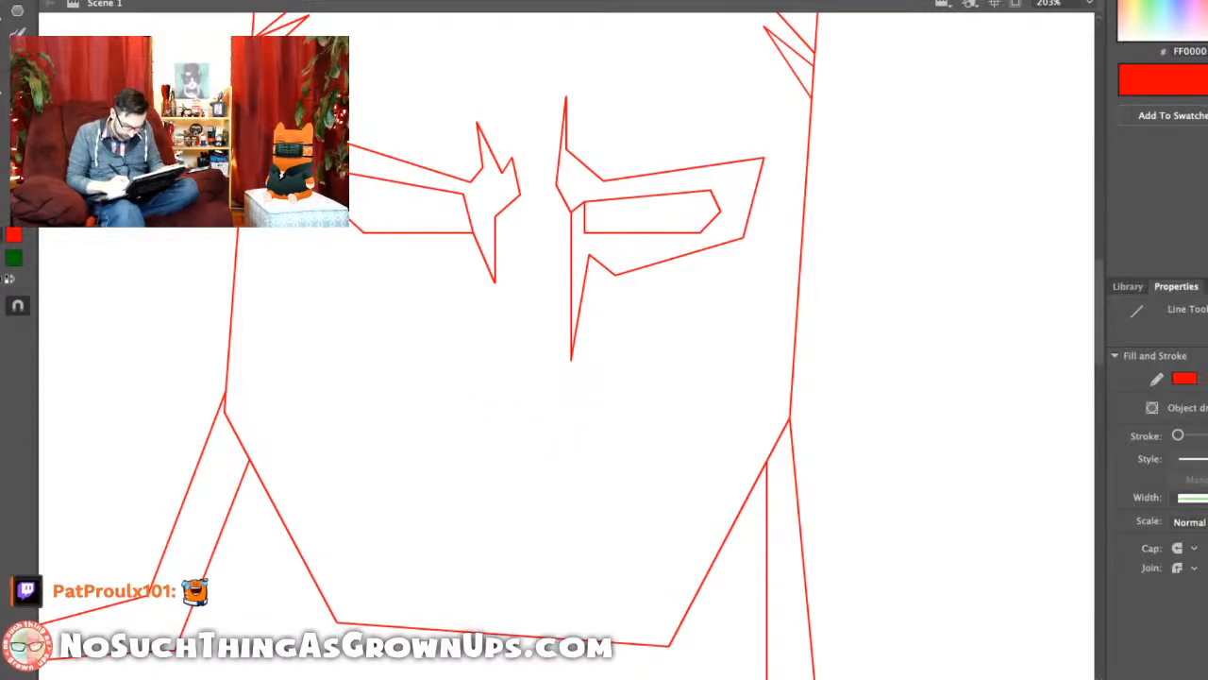
Step: Draw the nose base's left half as two stepped lines meeting in a nostril peak, and extend the nose line down to the upper one
mouse_move(516, 429)
mouse_down()
mouse_move(572, 430)
mouse_move(472, 424)
mouse_move(467, 384)
mouse_move(451, 424)
mouse_move(483, 447)
mouse_up()
key(ctrl+z)
drag(483, 447, 580, 465)
mouse_move(571, 359)
mouse_down()
mouse_move(569, 430)
mouse_move(581, 421)
mouse_move(571, 436)
mouse_up()
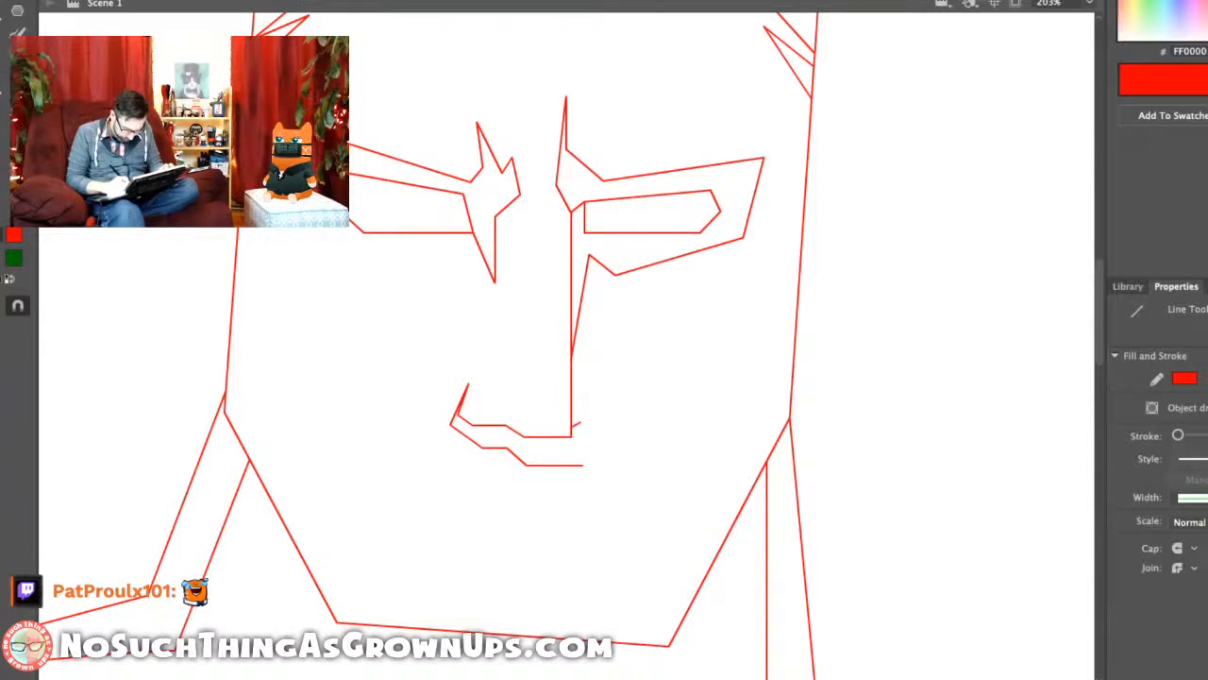
Step: Delete the vertical line between the nose spike and the nose base, including the short stubs at its lower end
key(v)
click(571, 395)
shift+click(577, 424)
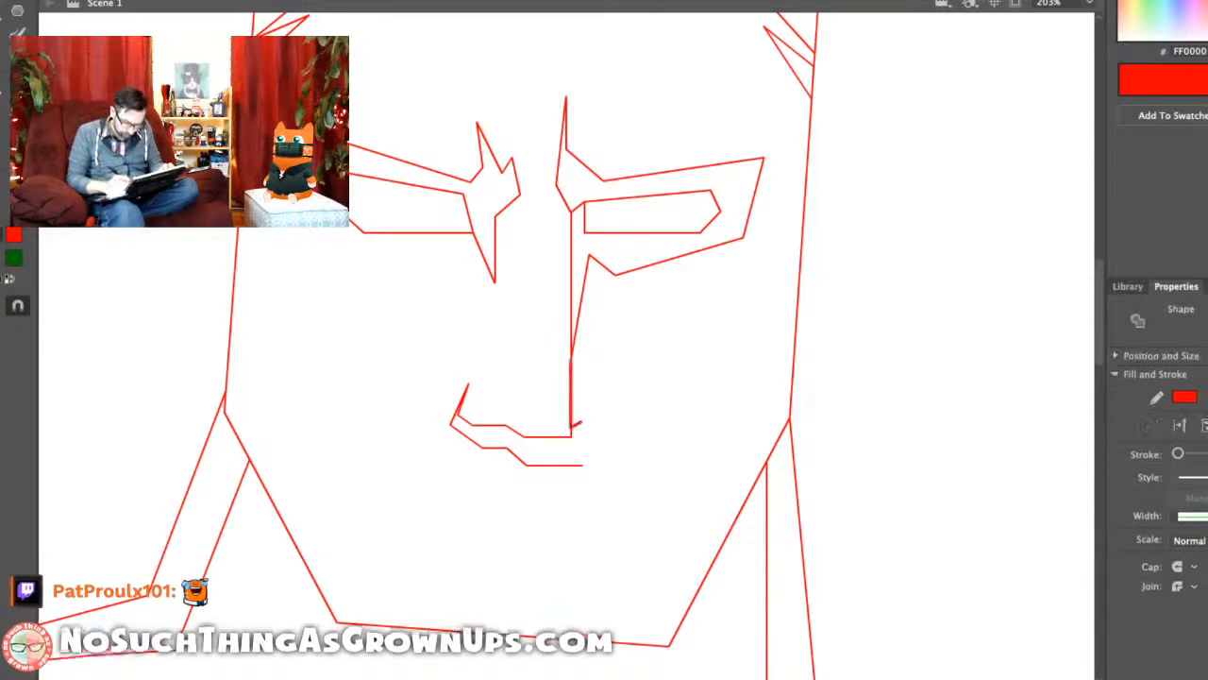
key(Delete)
key(n)
key(v)
click(572, 432)
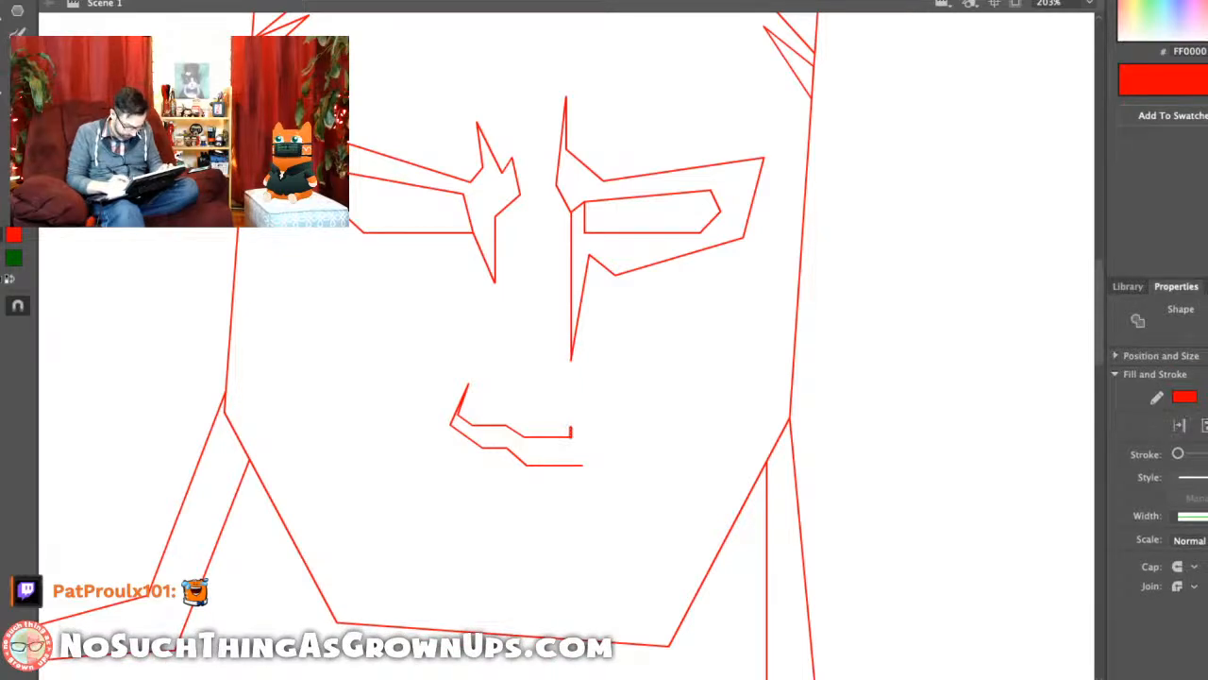
key(Delete)
Step: Draw the nose base's right half with stepped upper and lower lines meeting in a pointed right nostril peak
key(n)
drag(571, 436, 618, 424)
drag(618, 424, 618, 391)
mouse_move(618, 391)
mouse_down()
mouse_move(629, 433)
mouse_move(598, 436)
mouse_move(575, 465)
mouse_up()
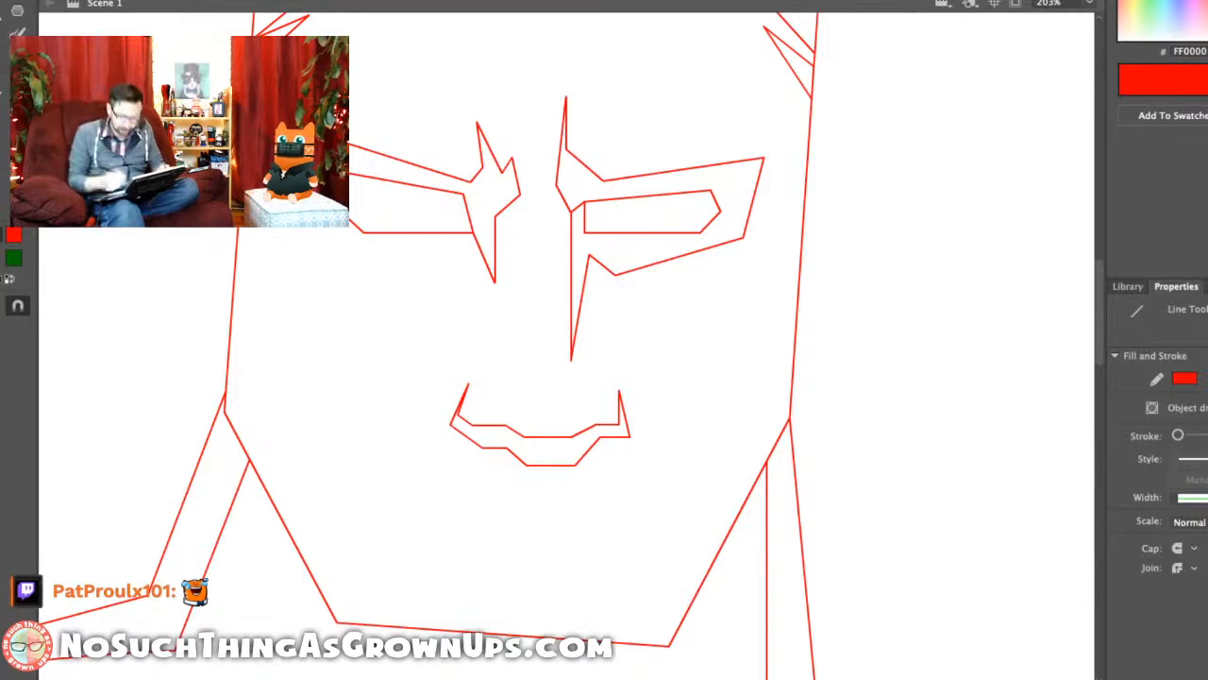
Step: Add a slanted line across the inner corner under the right nostril and delete the cut-off segments
drag(615, 438, 587, 452)
key(v)
double_click(593, 444)
click(594, 444)
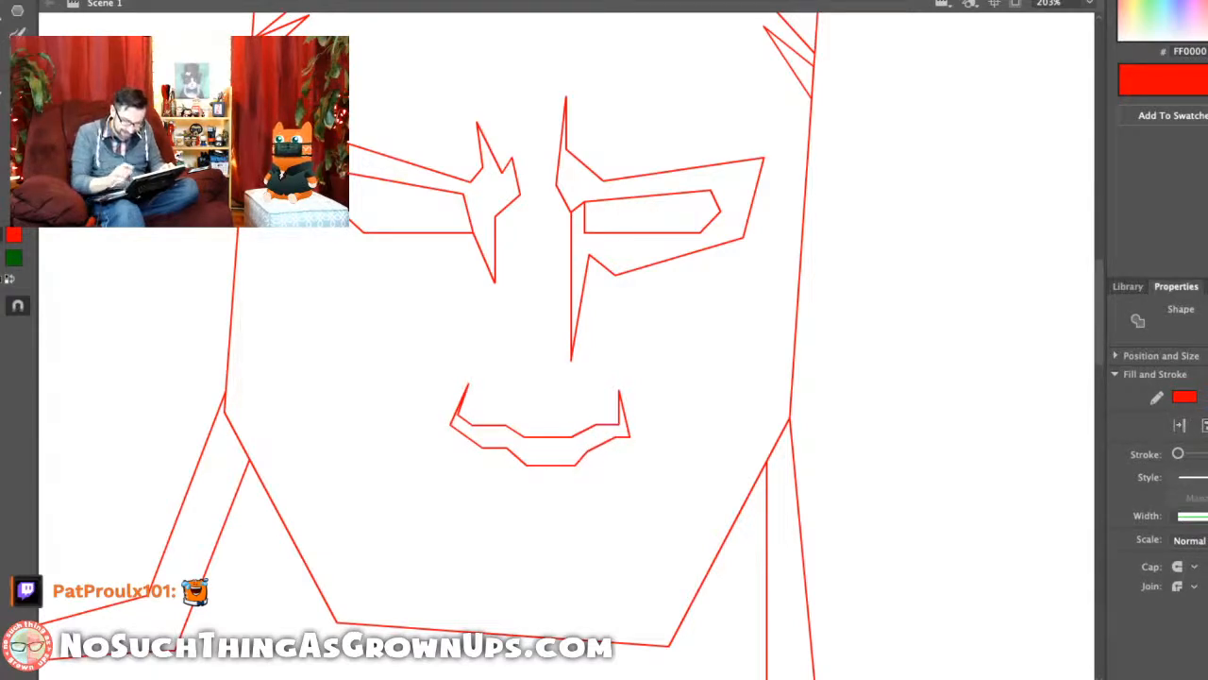
key(Delete)
Step: Adjust the corner points along the nose base's lower right edge and nudge the left nostril's inner corner inward
key(n)
drag(570, 319, 602, 565)
key(a)
drag(648, 337, 616, 337)
drag(538, 416, 518, 415)
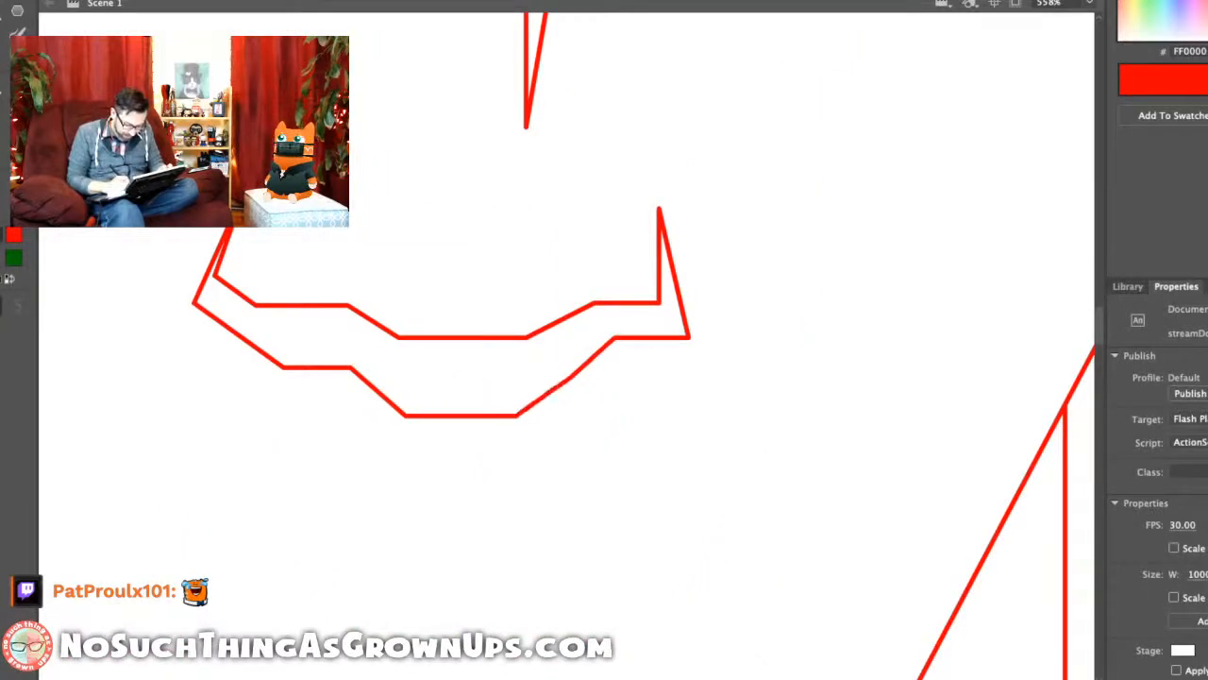
drag(613, 337, 599, 337)
drag(690, 337, 692, 337)
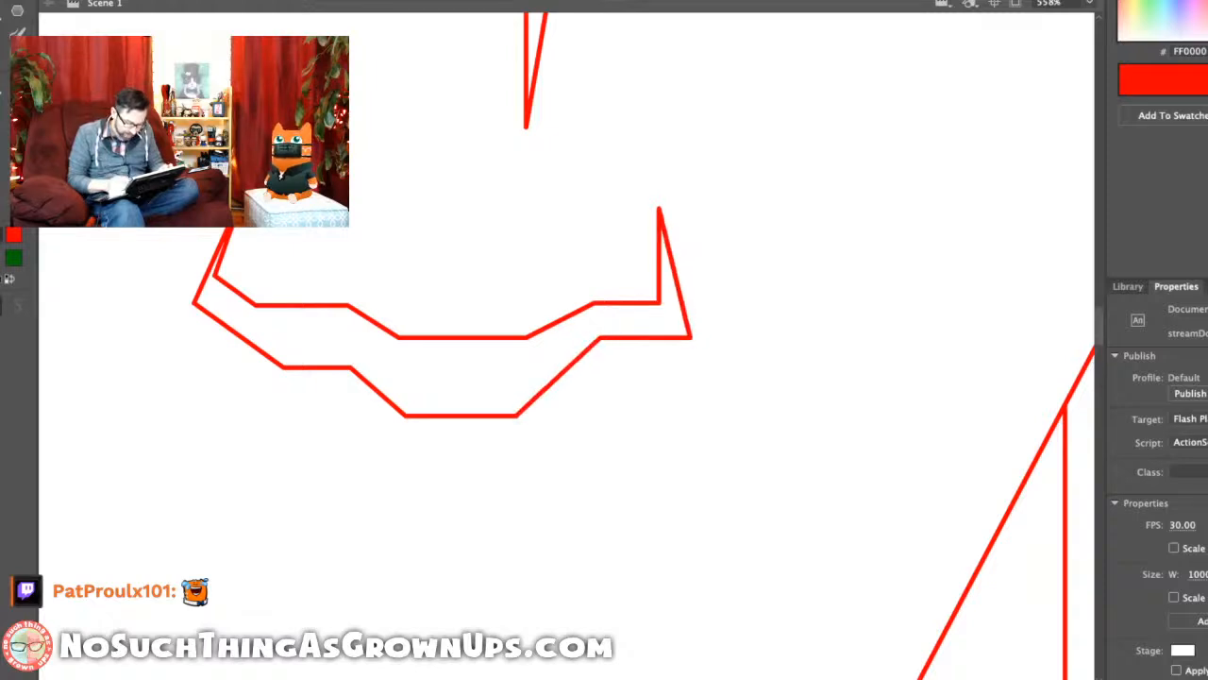
drag(214, 275, 219, 278)
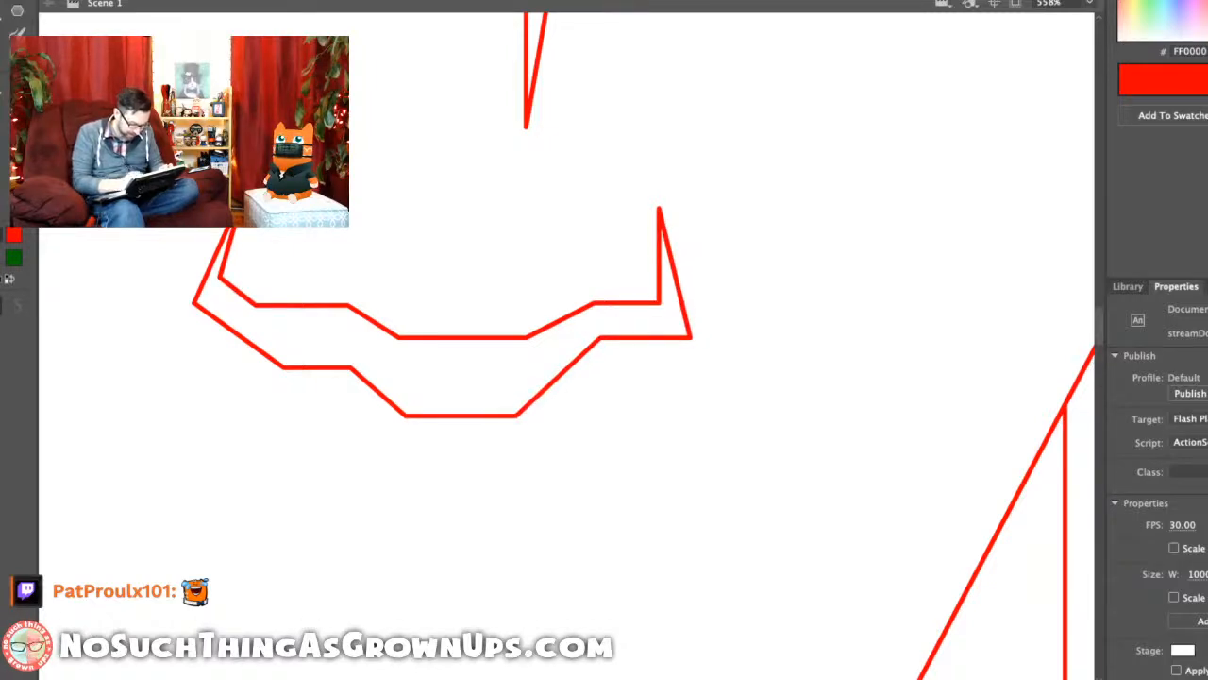
Step: Redraw the left nostril as two upright lines joined by a slanted upper line, removing the old narrow peak
drag(529, 283, 503, 332)
key(n)
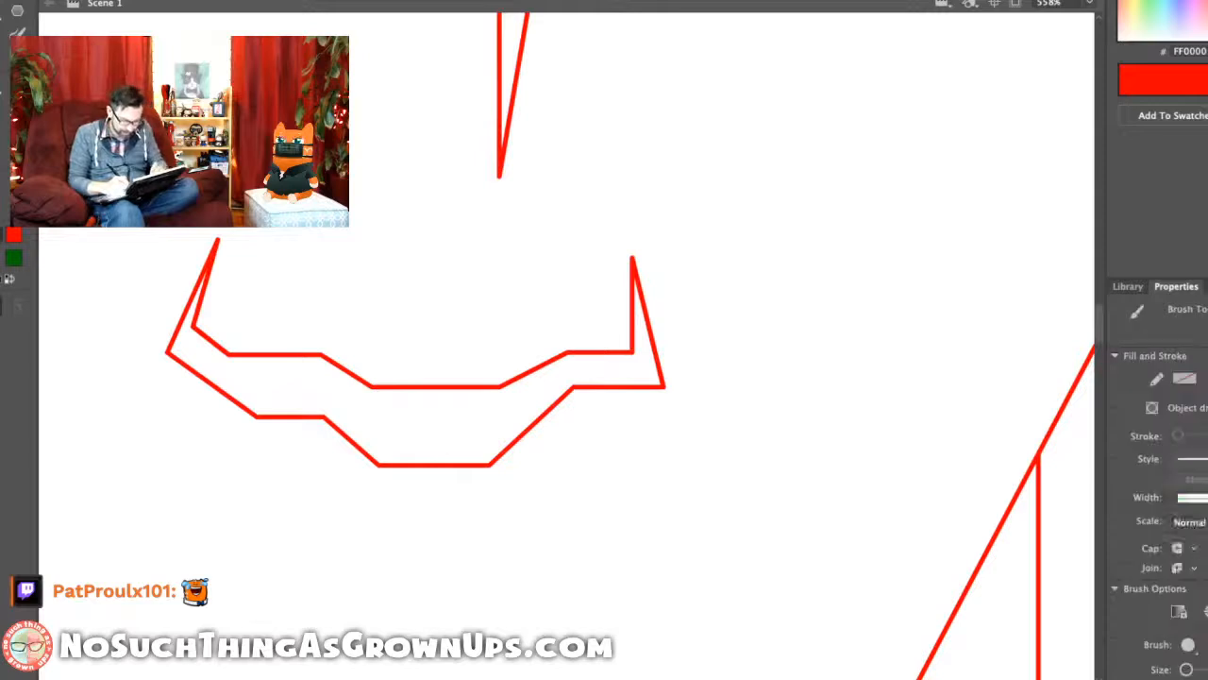
drag(193, 324, 181, 262)
drag(182, 262, 218, 240)
drag(167, 351, 167, 270)
drag(168, 269, 218, 240)
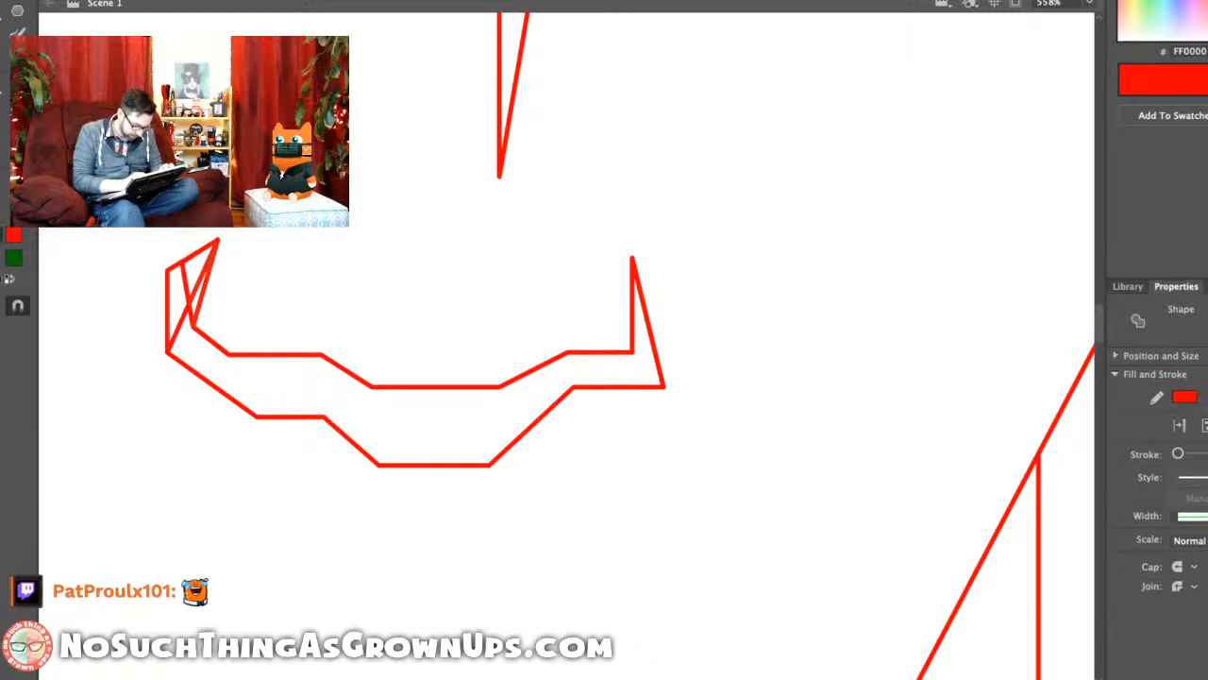
key(ctrl+z)
key(ctrl+z)
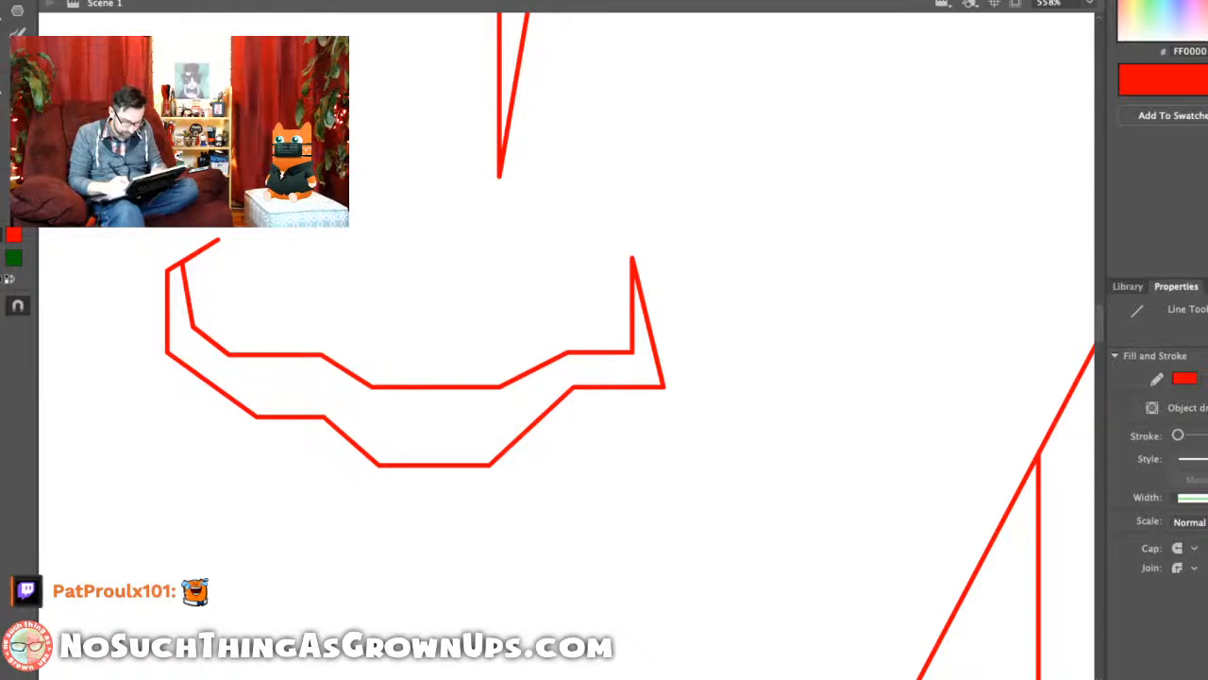
Step: Redraw the right nostril as a bent double outline curving out from its peak and delete the old narrow peak lines
drag(666, 387, 630, 351)
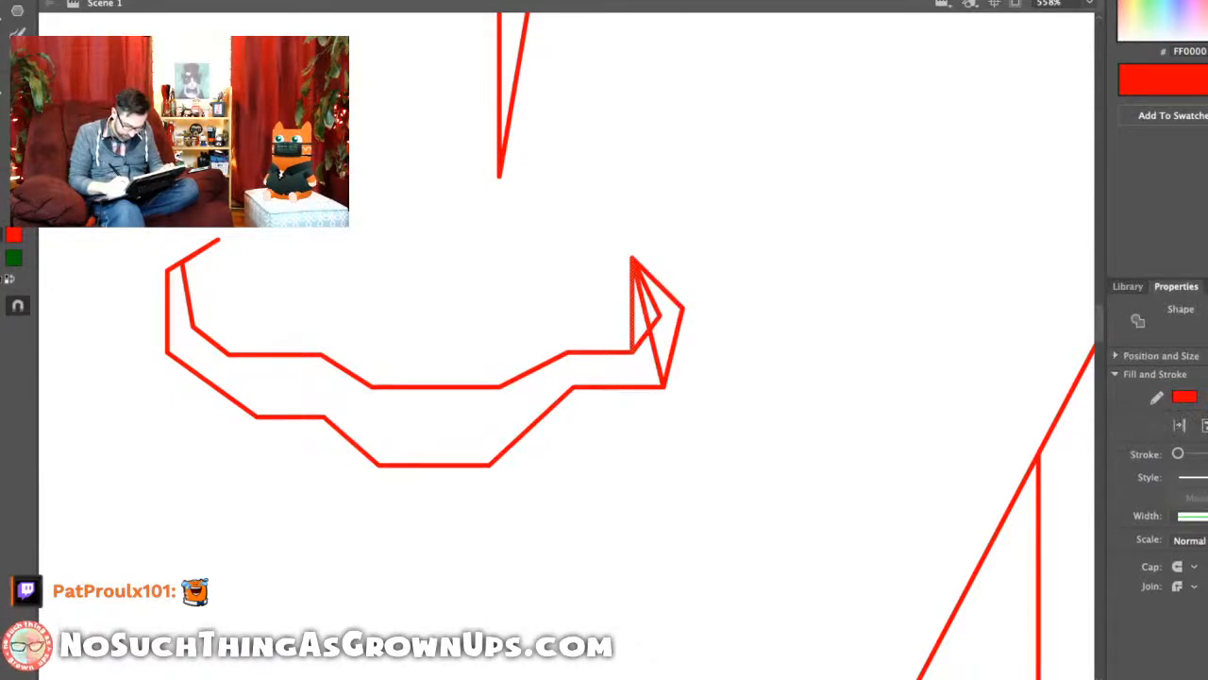
key(Delete)
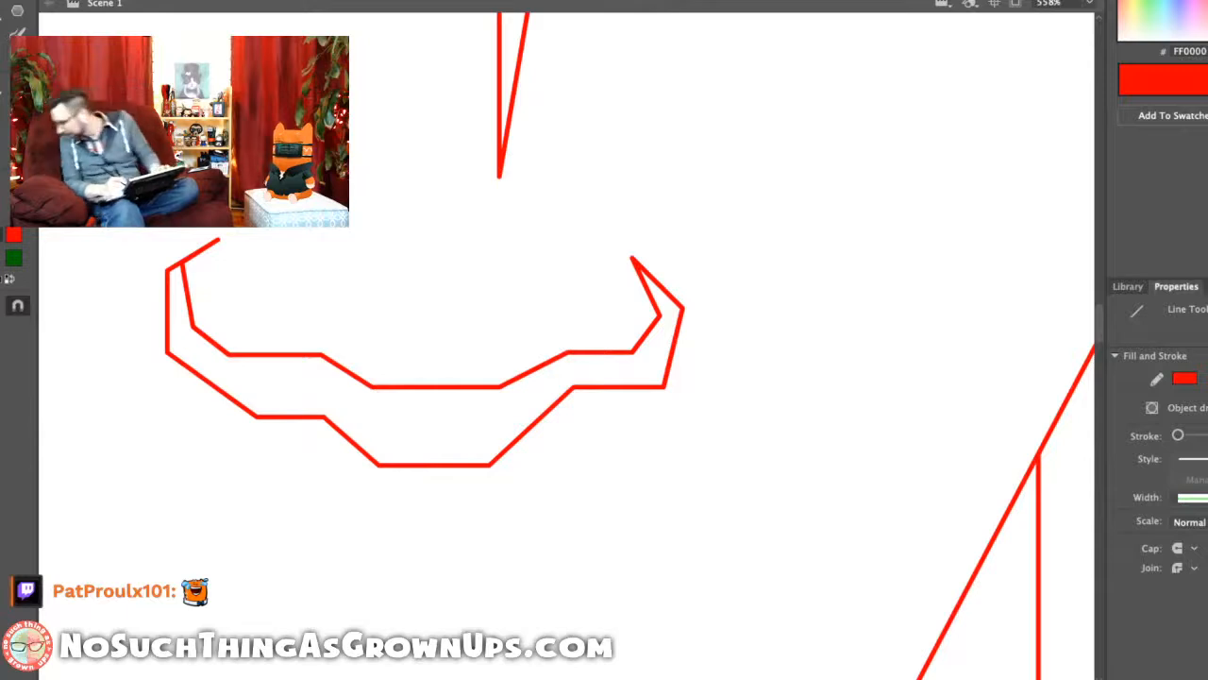
drag(664, 386, 664, 386)
Step: Select the whole nose base outline and nudge it 10 px to the left
key(super+2)
double_click(603, 309)
scroll(603, 308, up, 5)
key(shift+Left)
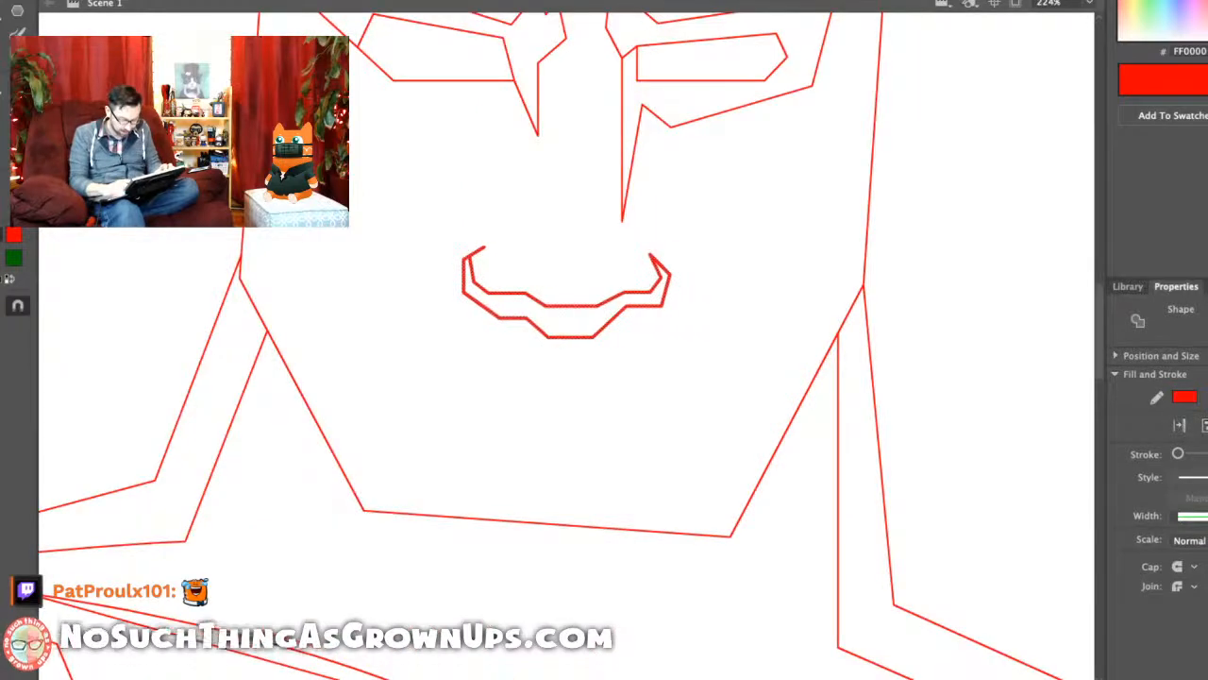
key(Escape)
Step: Bevel the lower corner under the right nostril with a slanted line and remove the cut-off corner segments
drag(594, 337, 628, 316)
scroll(633, 291, up, 5)
key(super+z)
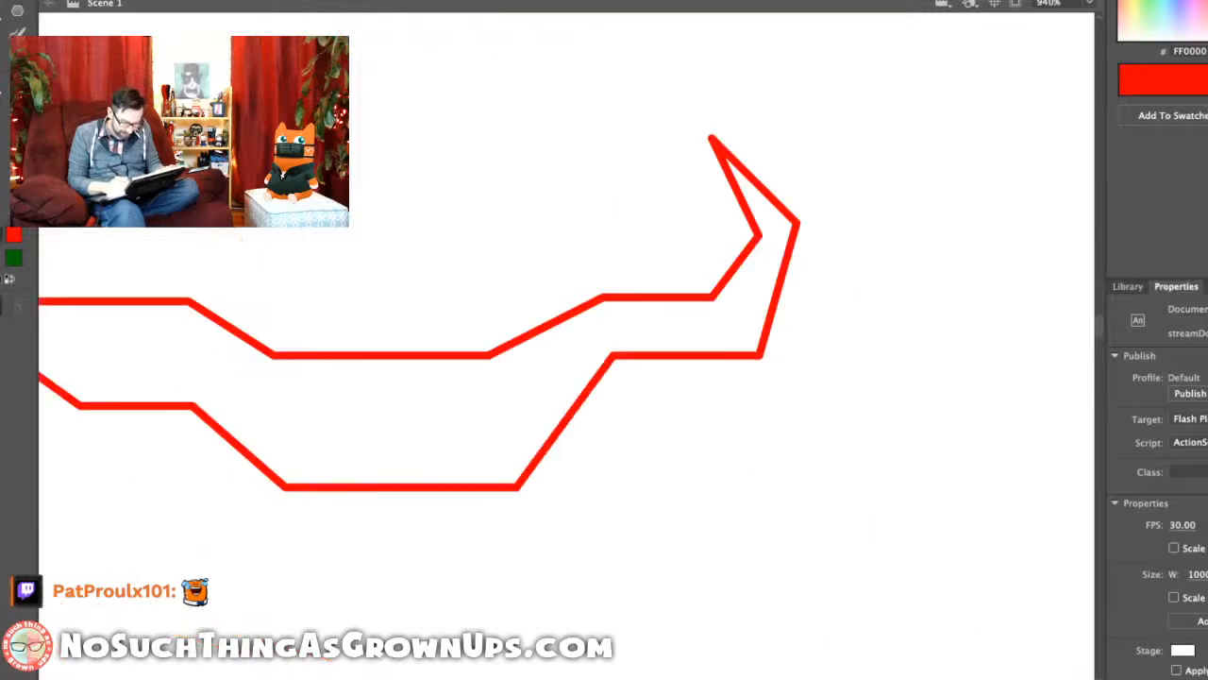
key(n)
drag(649, 356, 572, 411)
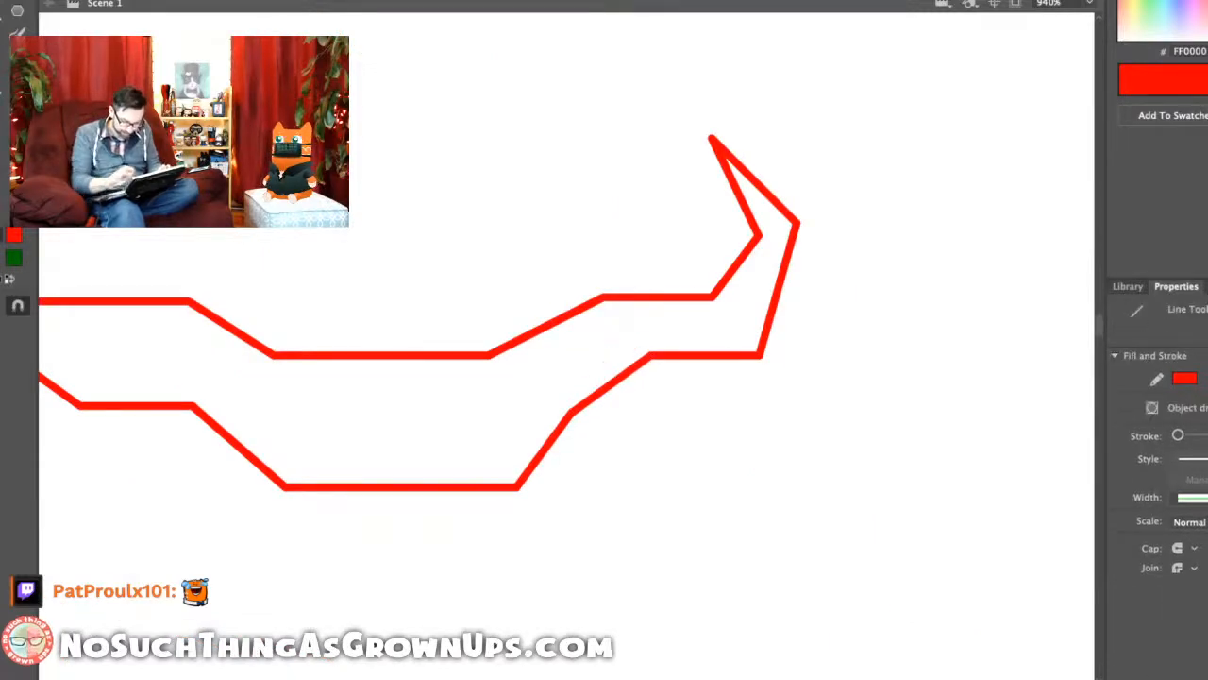
Step: Move the whole nose base slightly upward on the face
key(super+2)
drag(557, 378, 555, 376)
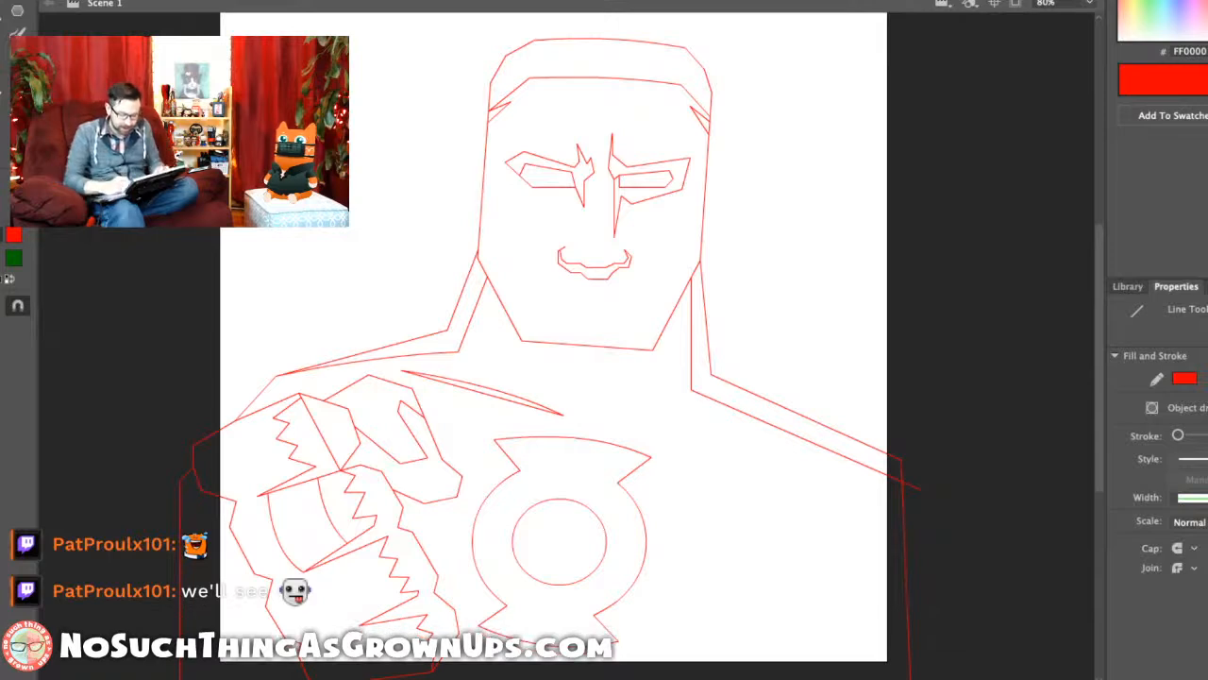
click(594, 274)
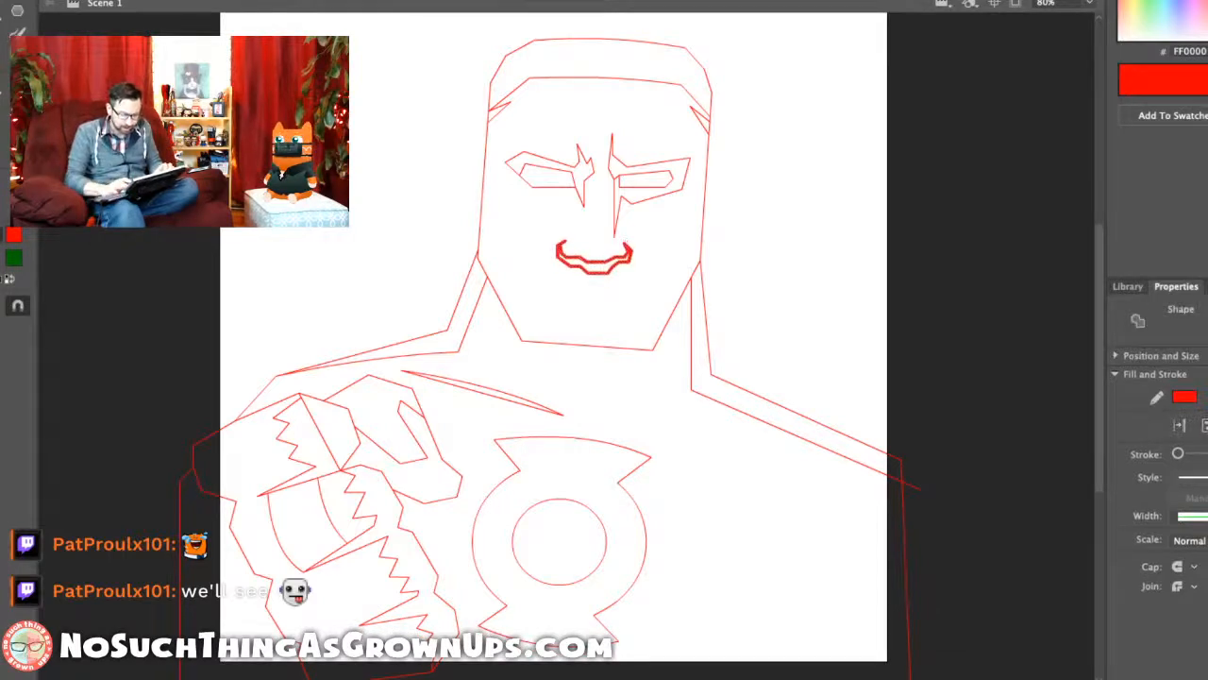
key(n)
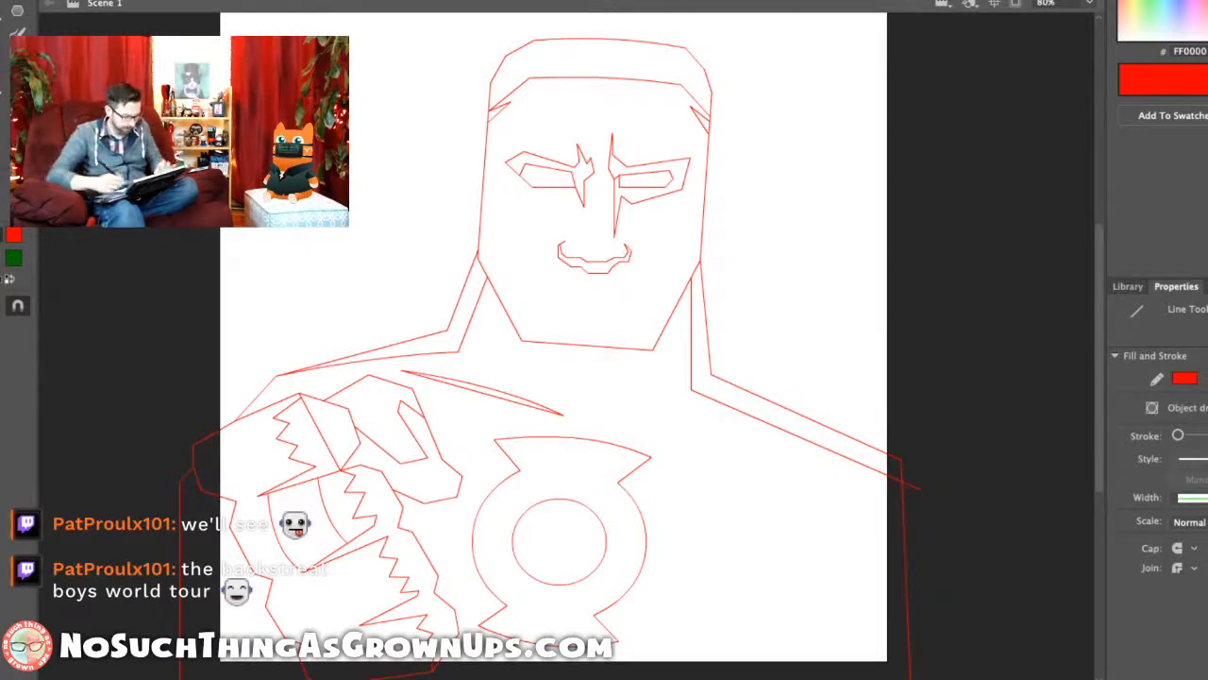
Step: Cut off the right eye outline's upper outer corner with a slanted line and delete the leftover tip
scroll(696, 110, up, 5)
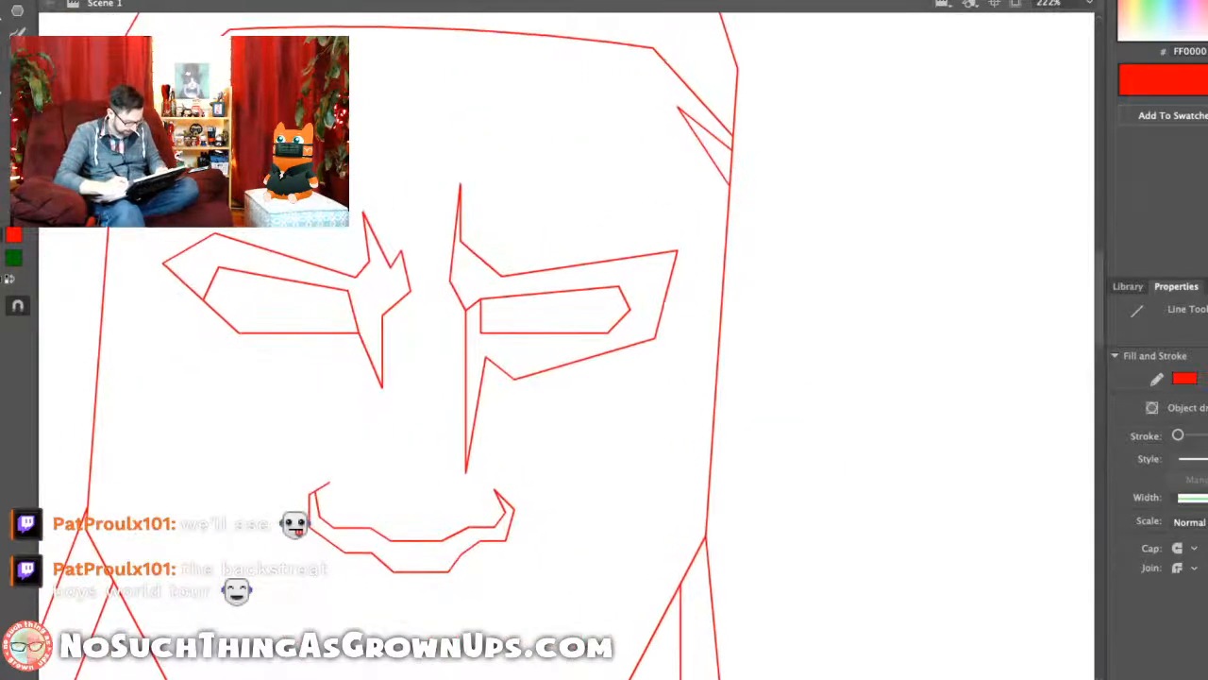
mouse_move(639, 256)
mouse_down()
mouse_move(668, 286)
mouse_move(674, 272)
mouse_up()
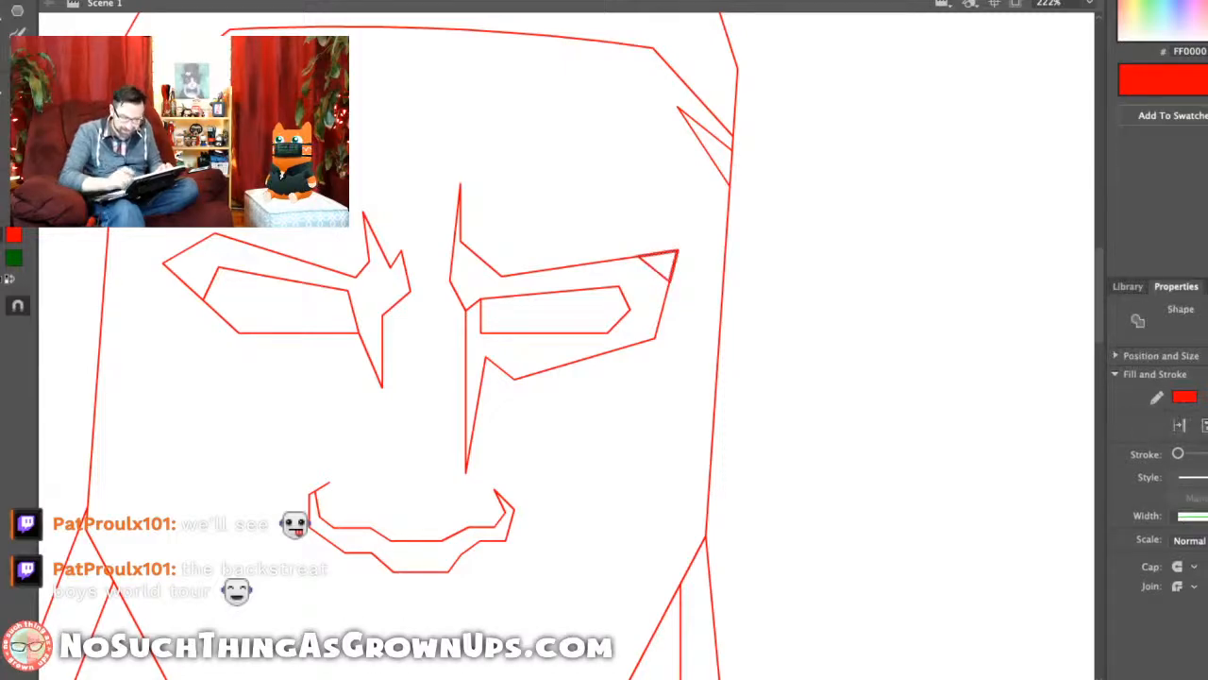
scroll(675, 272, down, 5)
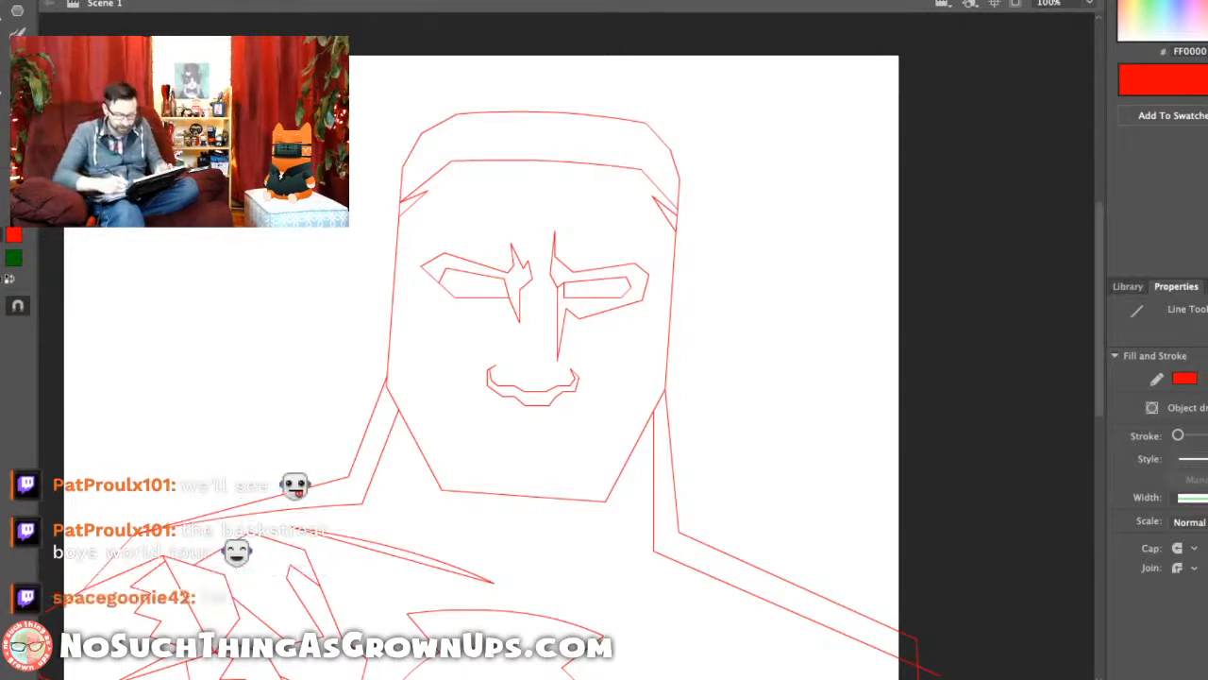
Step: Shift the right eye outline's lower corner outward and move the eye opening's lower outer corner inward
scroll(550, 345, up, 5)
scroll(566, 346, up, 3)
key(v)
mouse_move(583, 352)
mouse_down()
mouse_move(575, 339)
mouse_move(631, 368)
mouse_up()
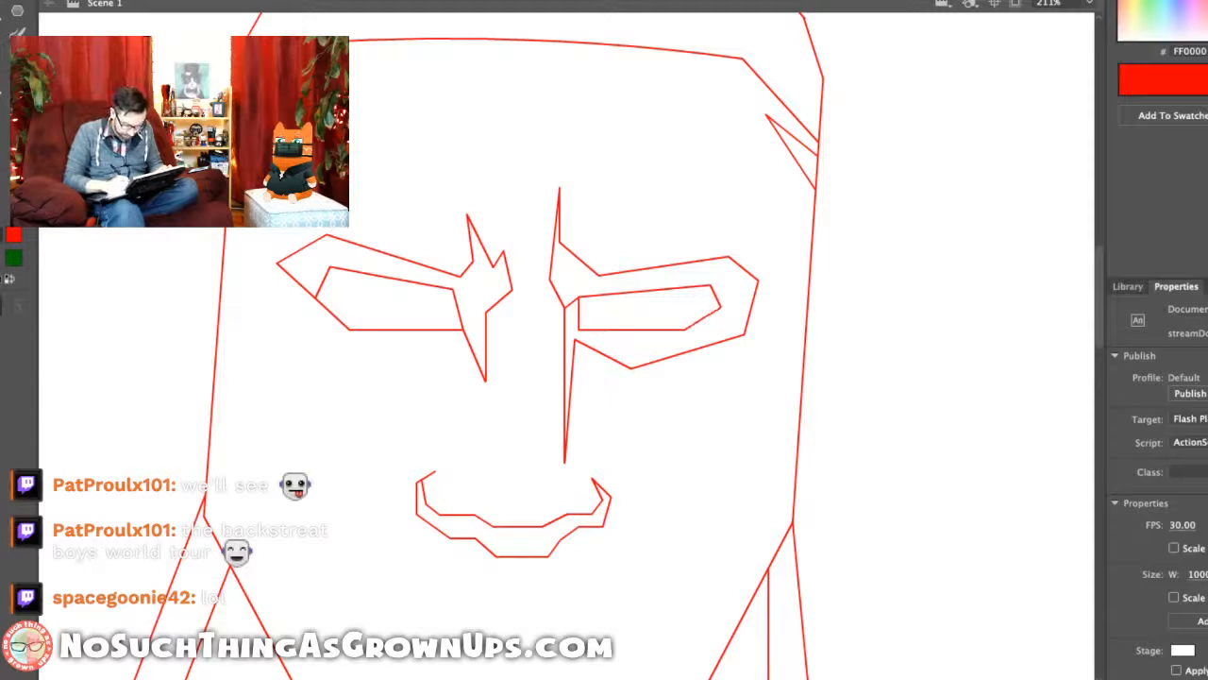
Step: Nudge the left eye's lower outer corner inward and add a slanted line joining its lower edge to the nose bridge spike
key(n)
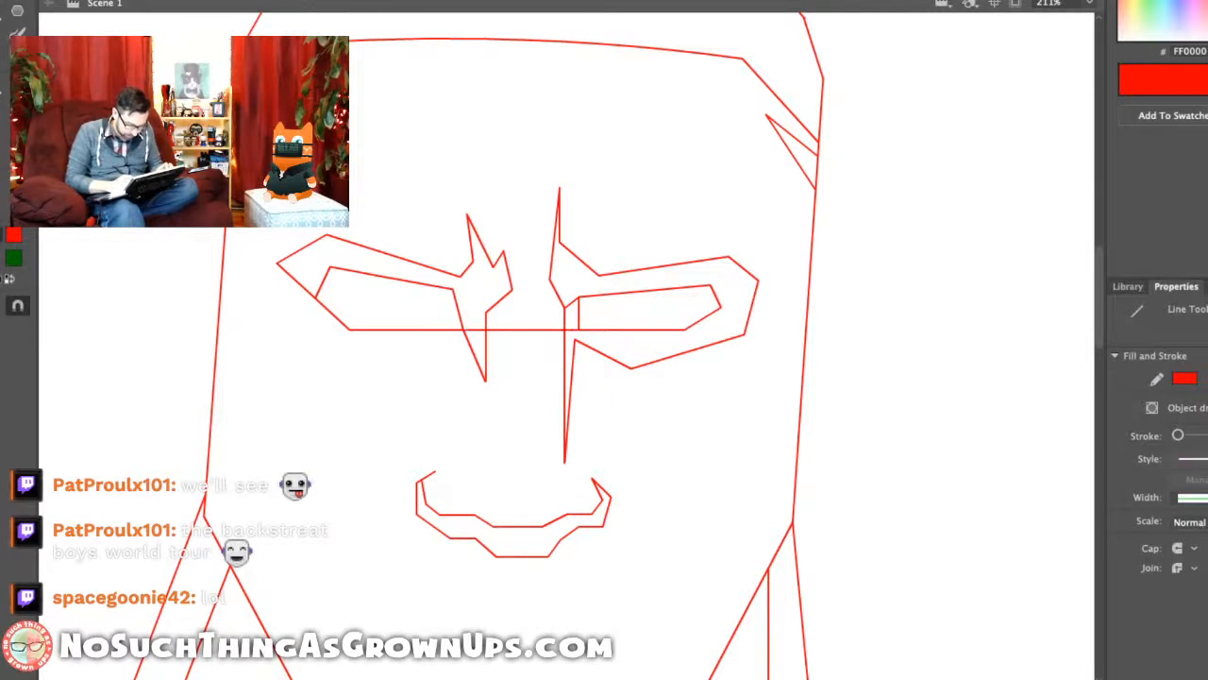
drag(350, 330, 358, 329)
drag(469, 341, 425, 330)
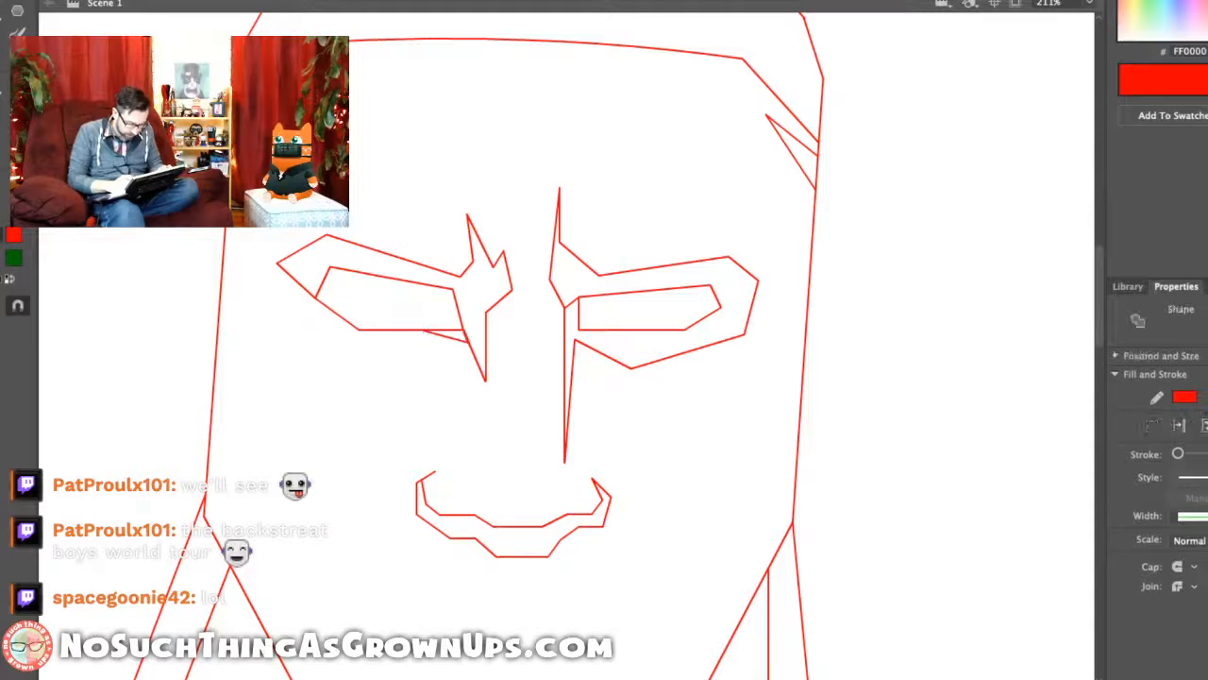
key(super+2)
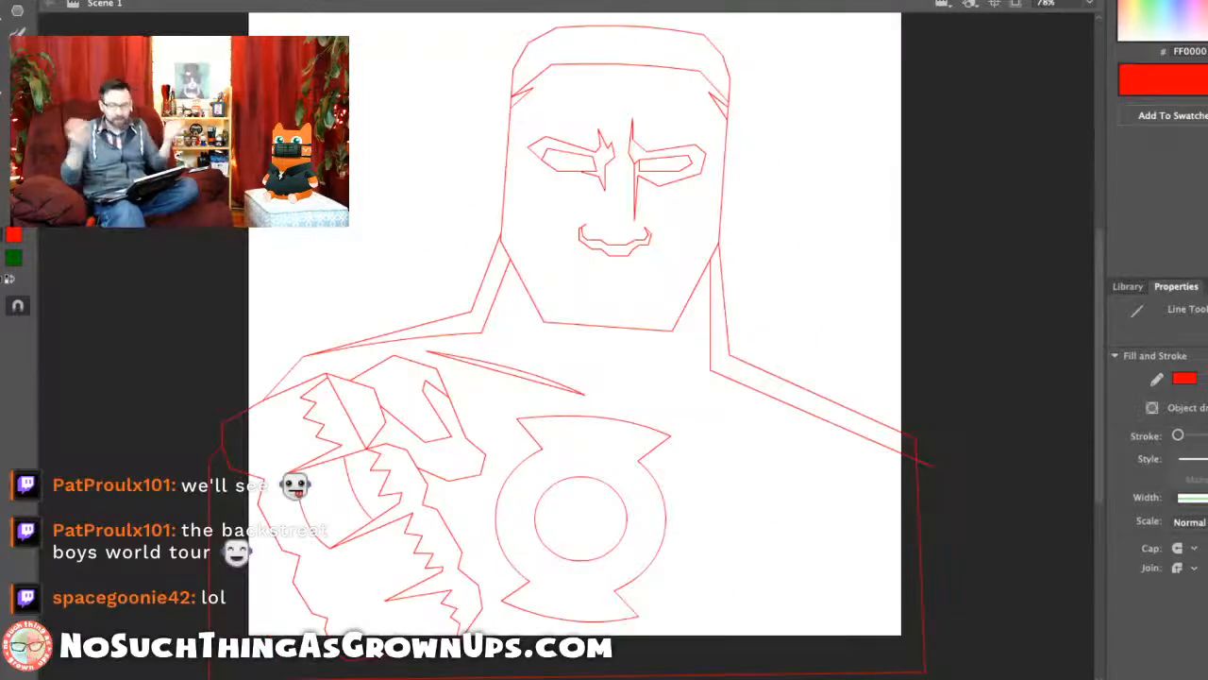
drag(519, 111, 741, 273)
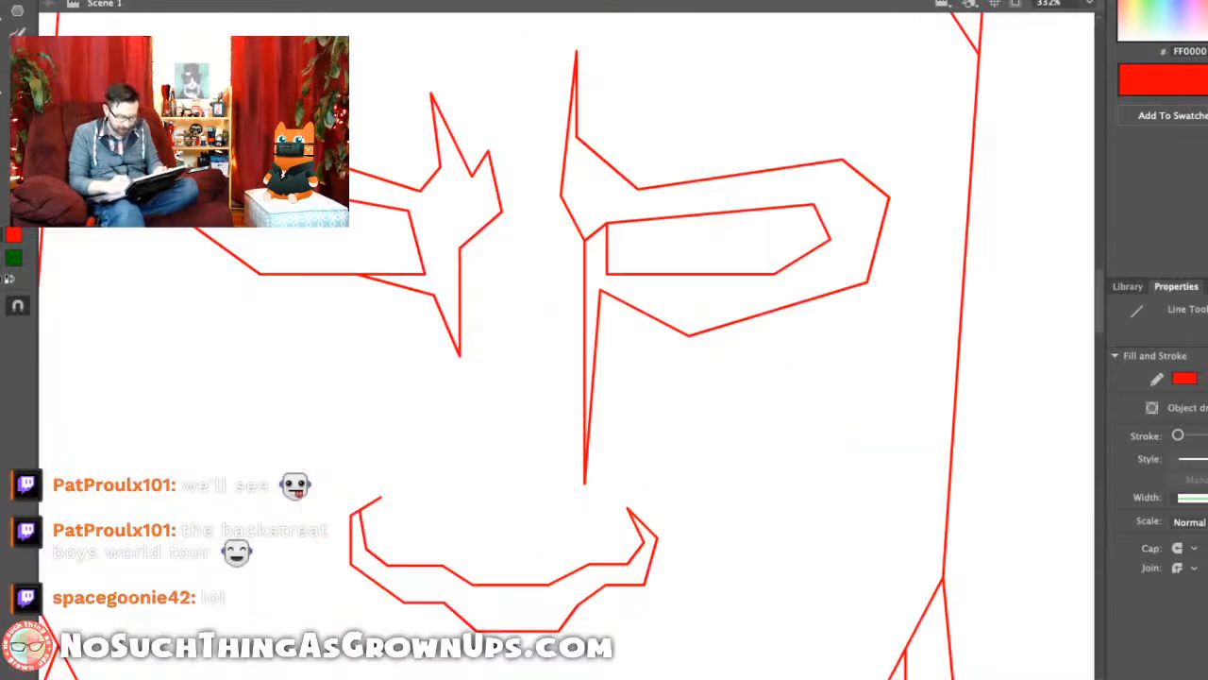
key(super+2)
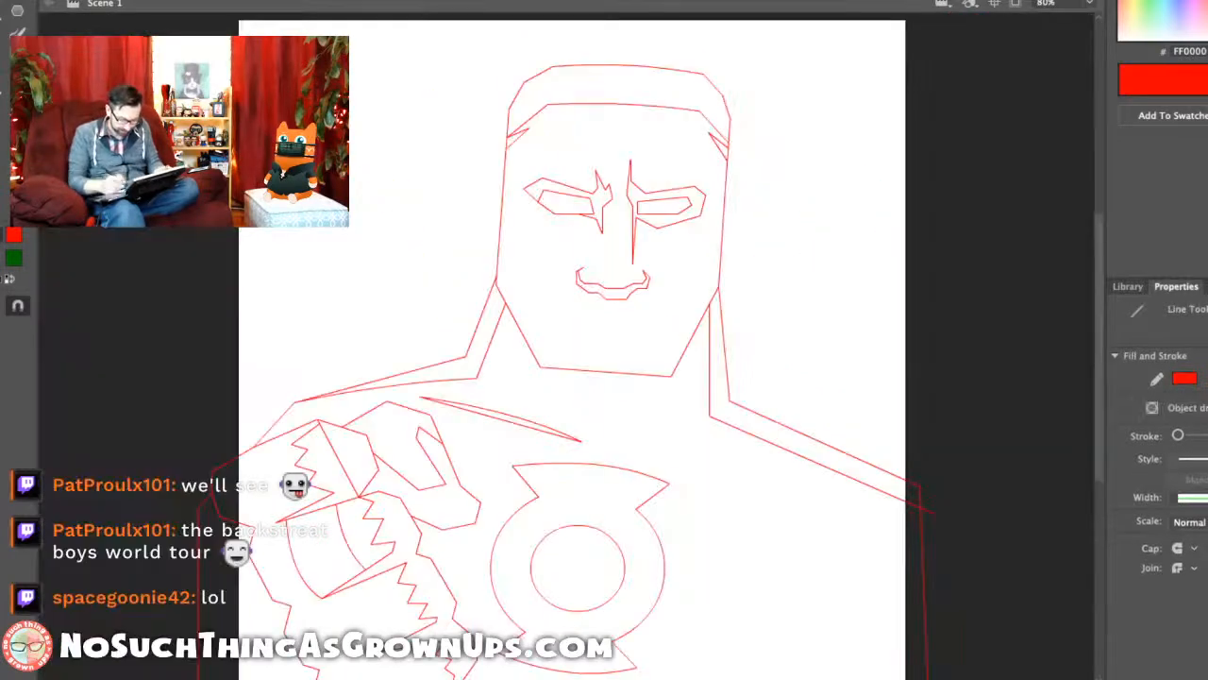
Step: Draw a narrow bent neck shape running from the chin line down to a point and back up to the right jawline
drag(604, 378, 612, 354)
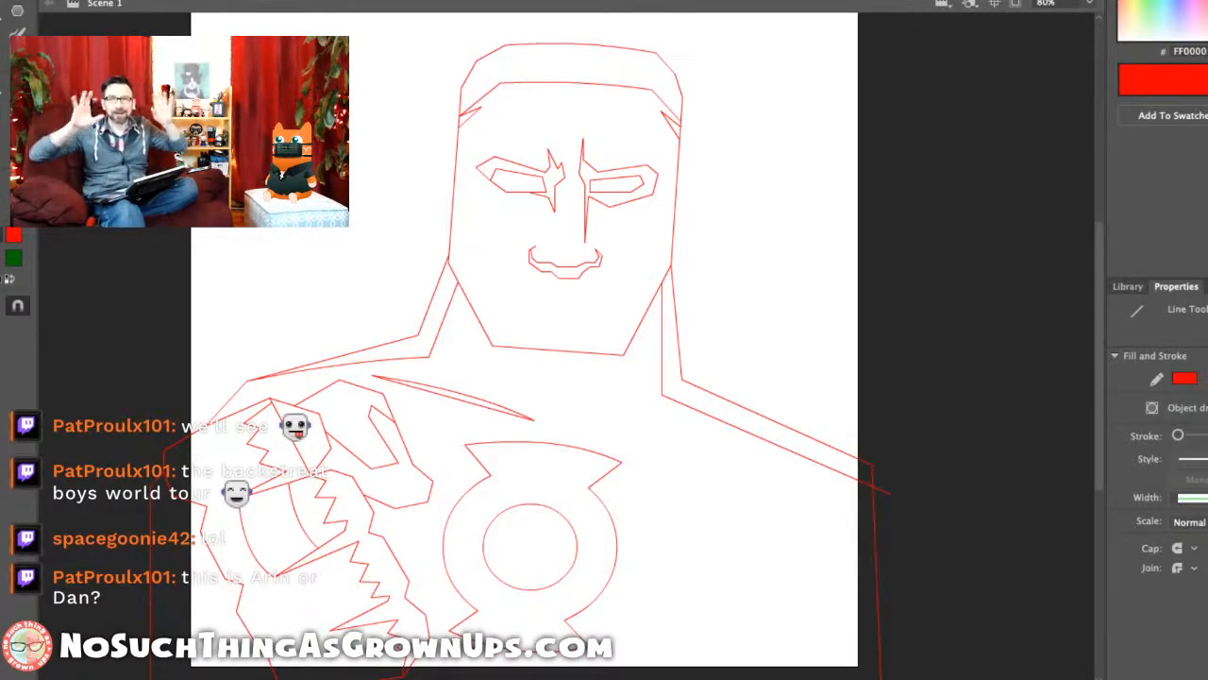
mouse_move(583, 414)
mouse_down()
mouse_move(626, 364)
mouse_move(610, 379)
mouse_move(603, 356)
mouse_up()
mouse_move(584, 414)
mouse_down()
mouse_move(610, 399)
mouse_move(651, 304)
mouse_up()
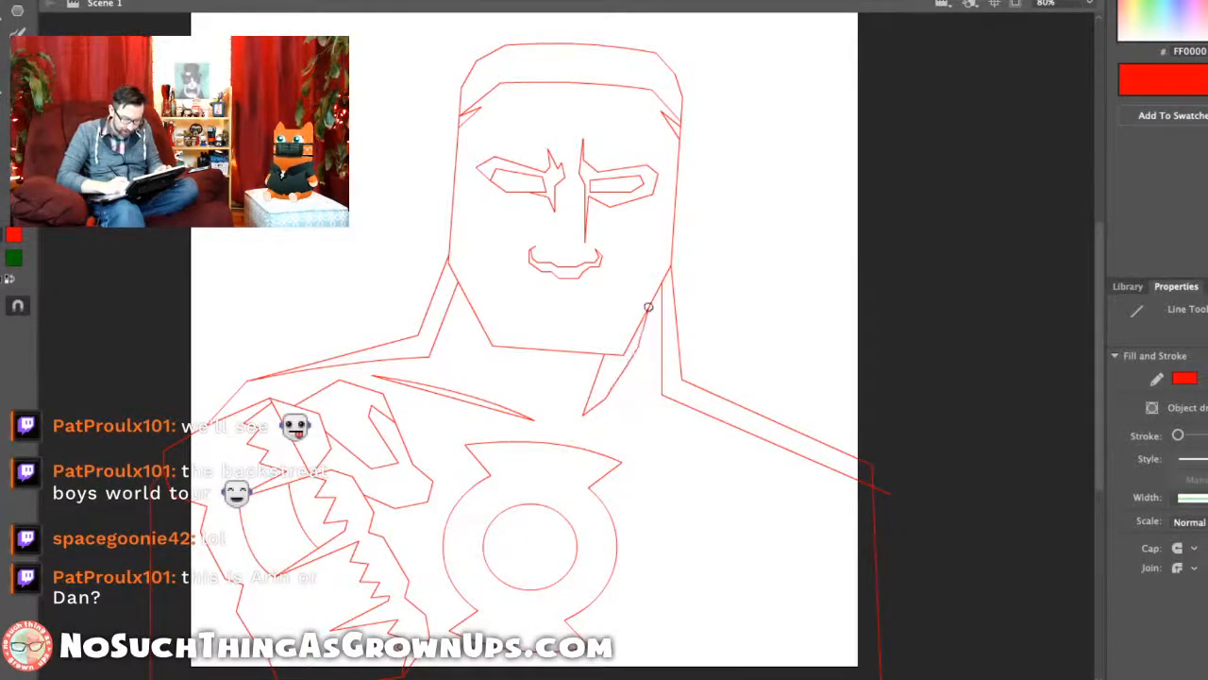
Step: Draw a long three-sided collarbone shape right of the neck point and bend its two upper lines into curves
scroll(626, 415, up, 5)
mouse_move(514, 422)
mouse_down()
mouse_move(708, 440)
mouse_move(713, 422)
mouse_up()
mouse_move(713, 422)
mouse_down()
mouse_move(841, 459)
mouse_move(869, 491)
mouse_up()
drag(870, 492, 513, 422)
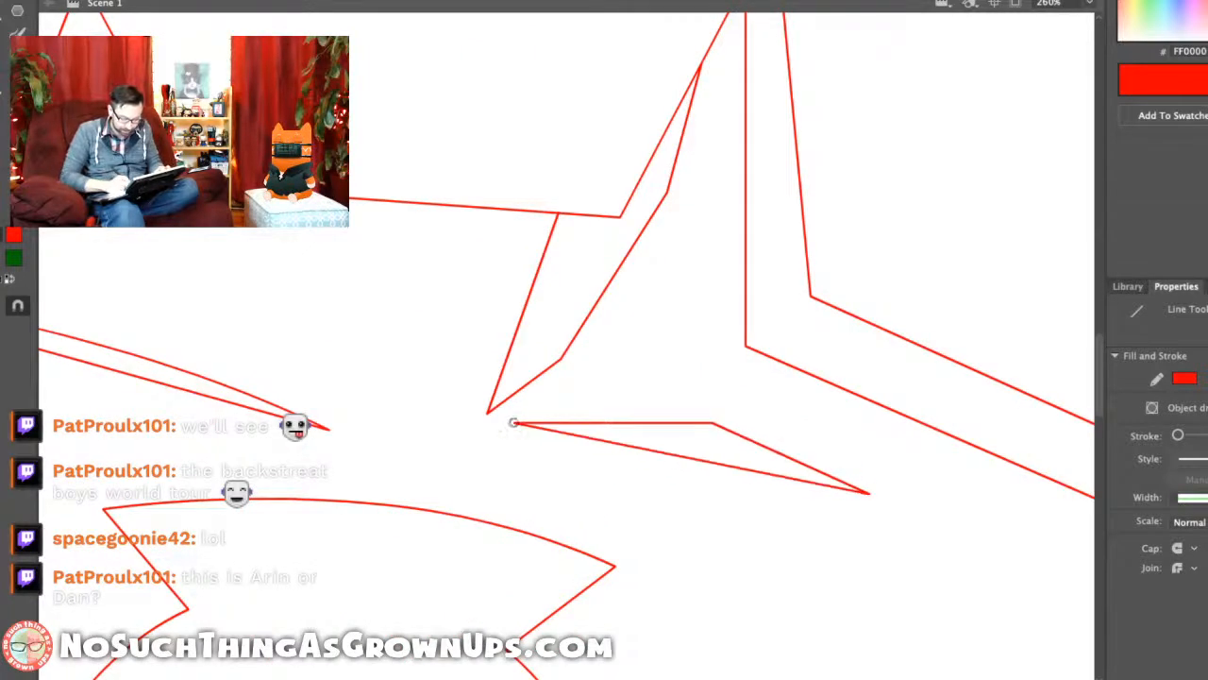
drag(601, 423, 604, 414)
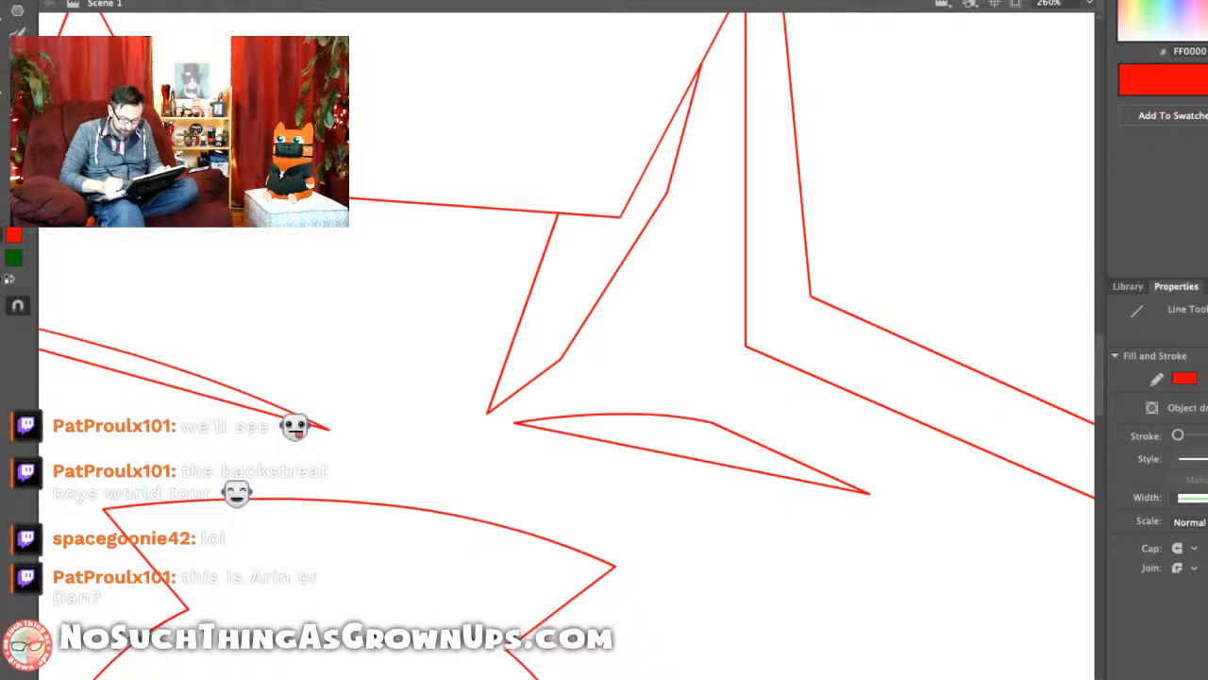
drag(792, 458, 796, 451)
key(super+3)
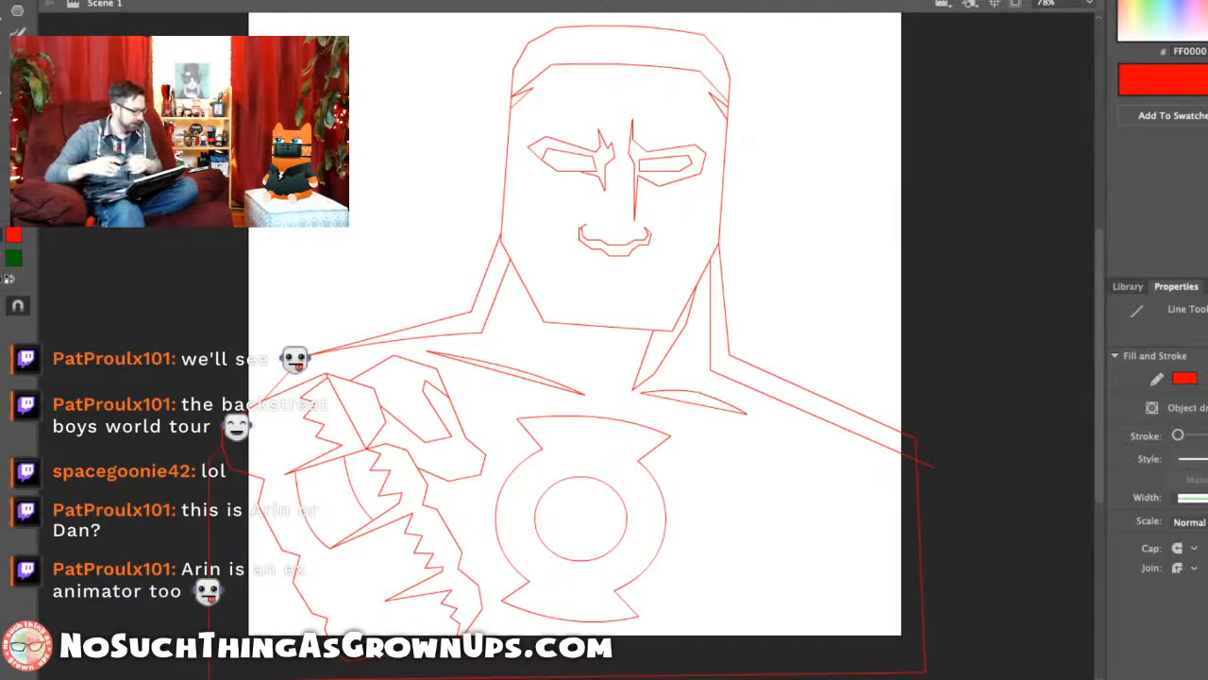
Step: Reshape the right collarbone by pulling its inner tip down and outward and bending its upper edge into a smooth arch
mouse_move(576, 378)
mouse_down()
mouse_move(591, 353)
mouse_move(595, 369)
mouse_up()
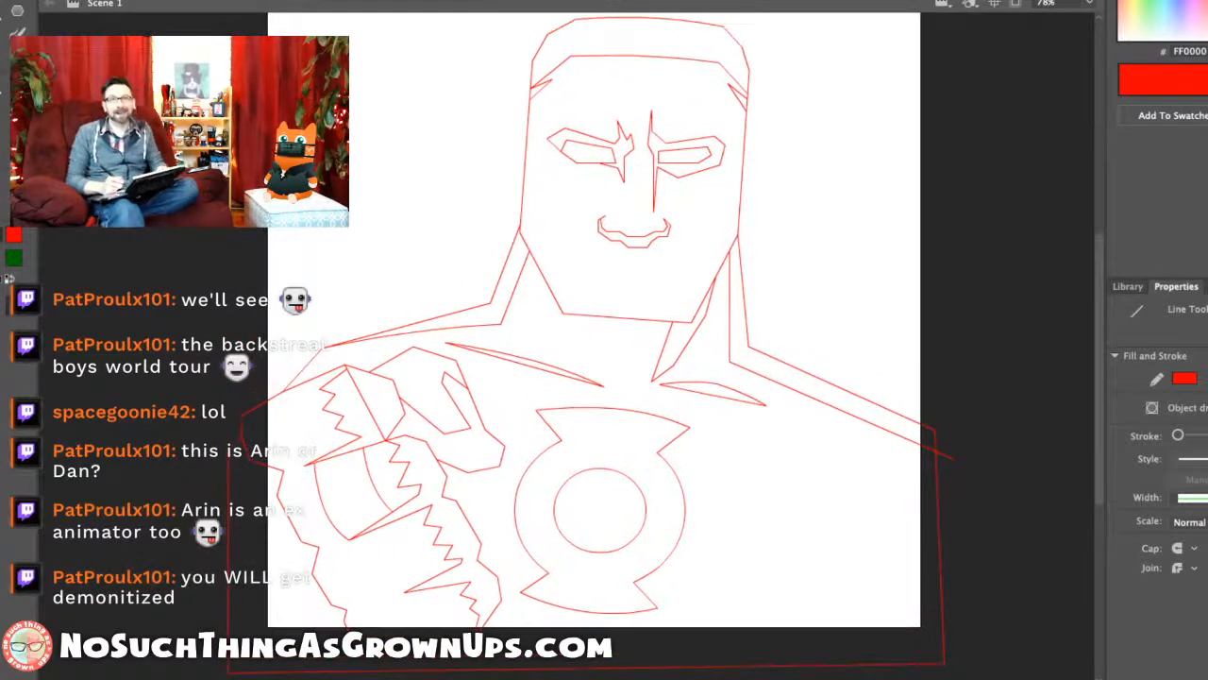
drag(677, 268, 706, 509)
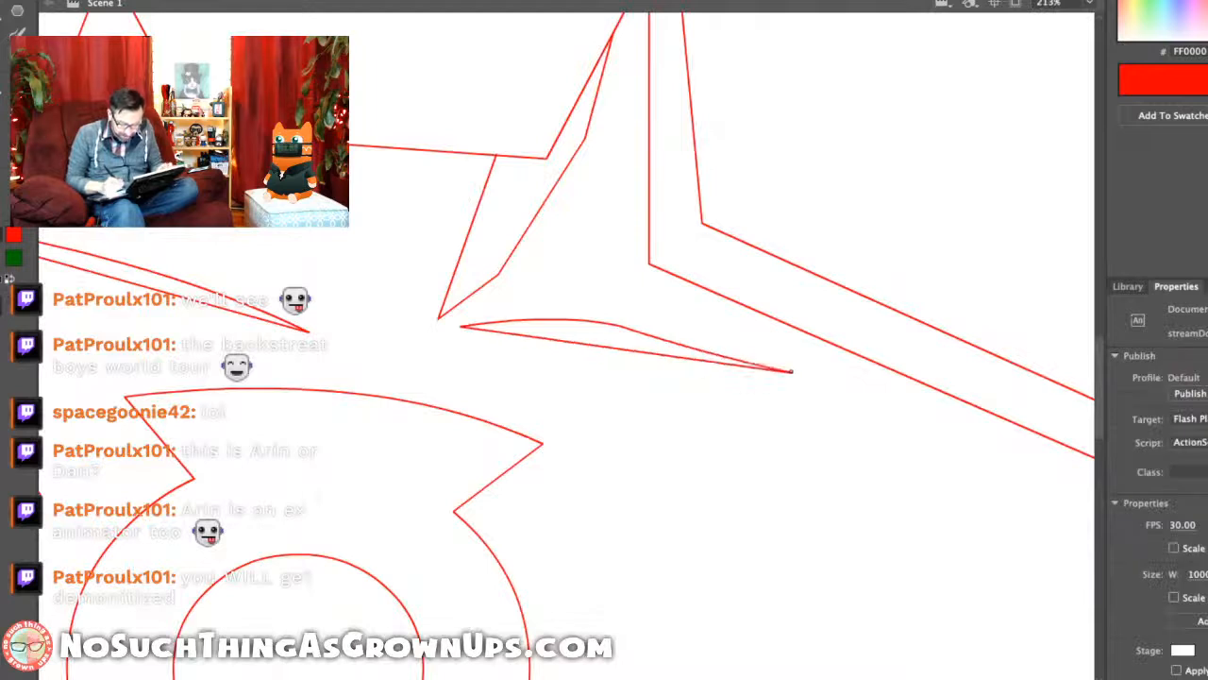
mouse_move(543, 319)
mouse_down()
mouse_move(543, 331)
mouse_move(543, 320)
mouse_up()
drag(461, 326, 431, 356)
drag(700, 350, 704, 342)
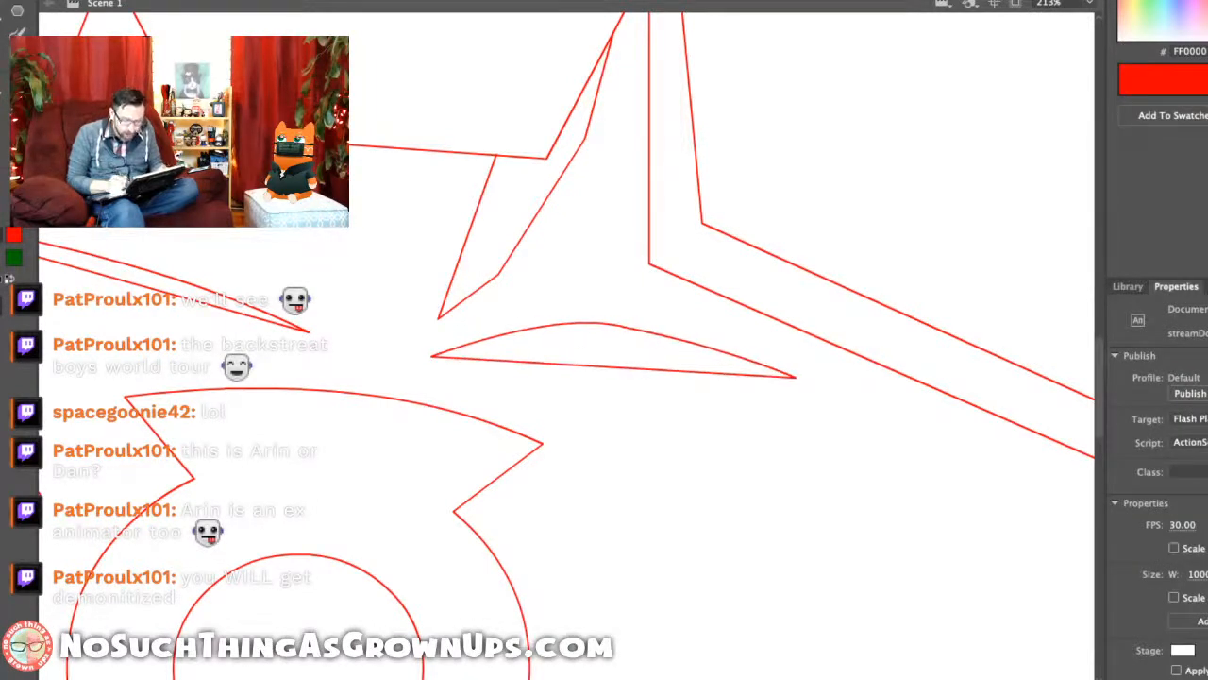
key(super+2)
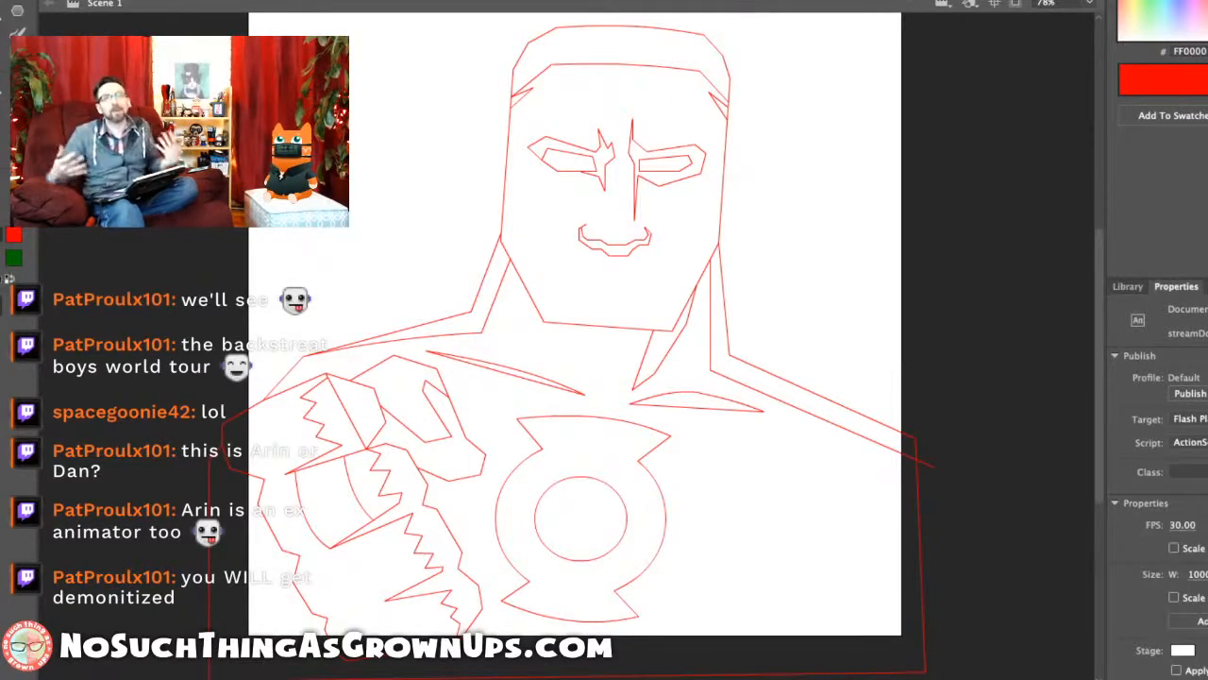
Step: Extend the neck shape's lower tip down to meet the inner tip of the right collarbone
mouse_move(633, 389)
mouse_down()
mouse_move(630, 404)
mouse_move(648, 390)
mouse_up()
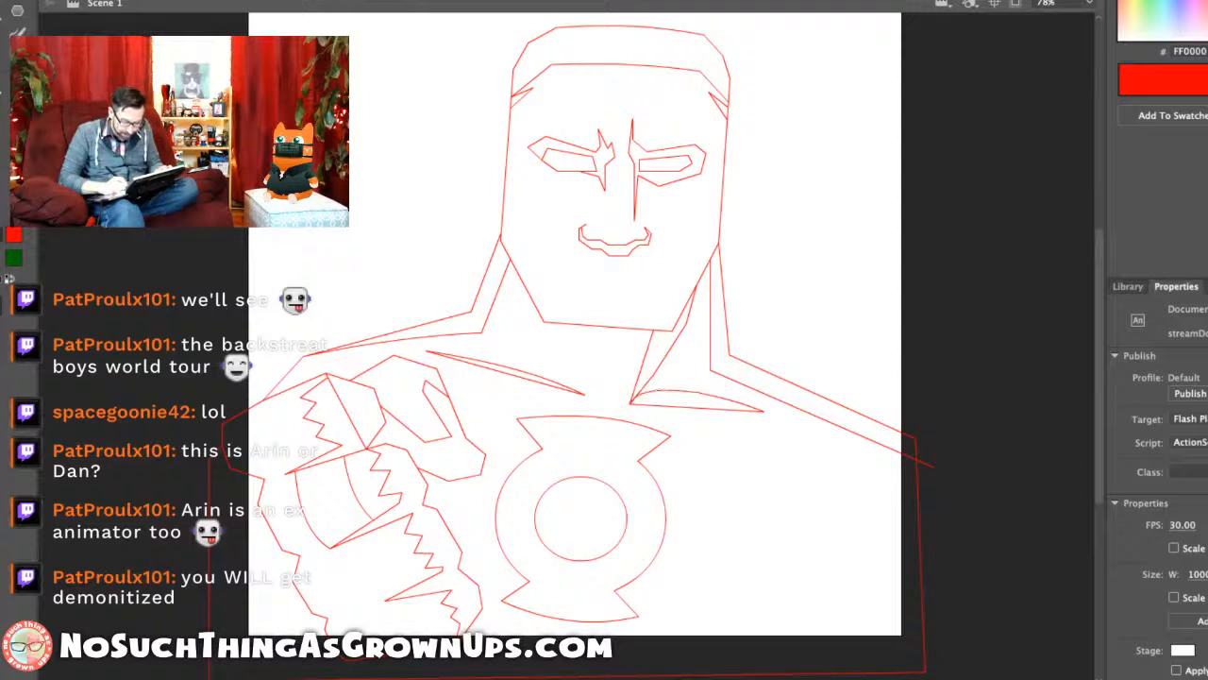
click(651, 392)
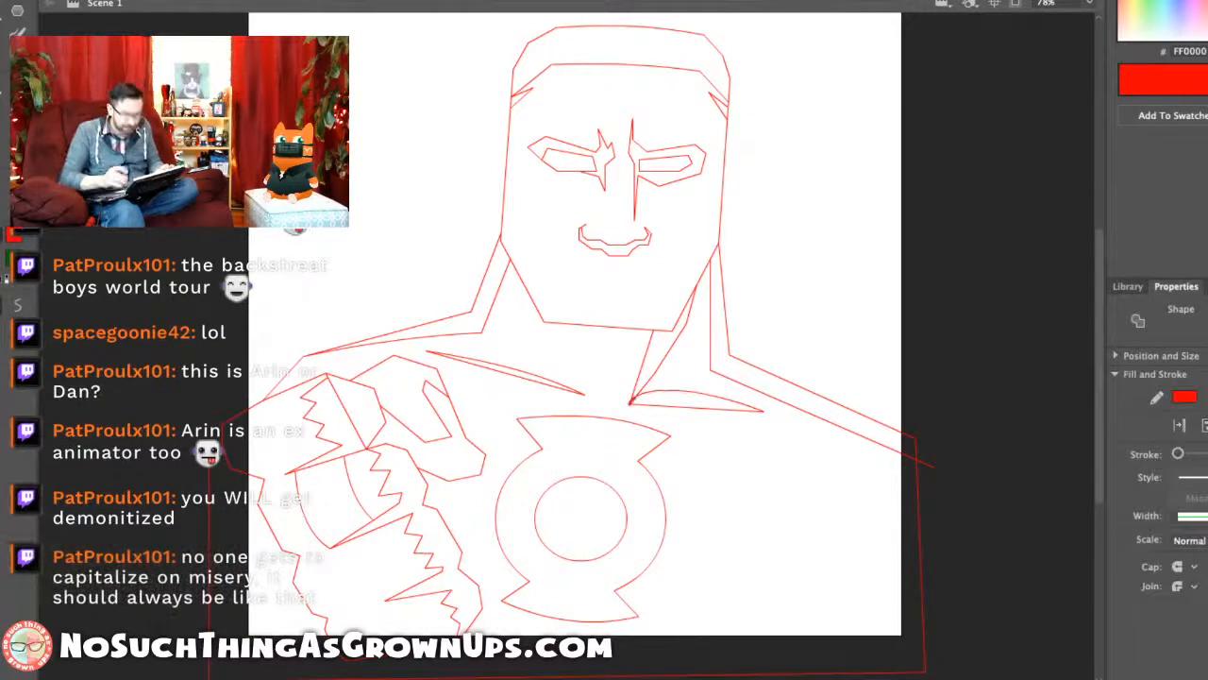
key(Escape)
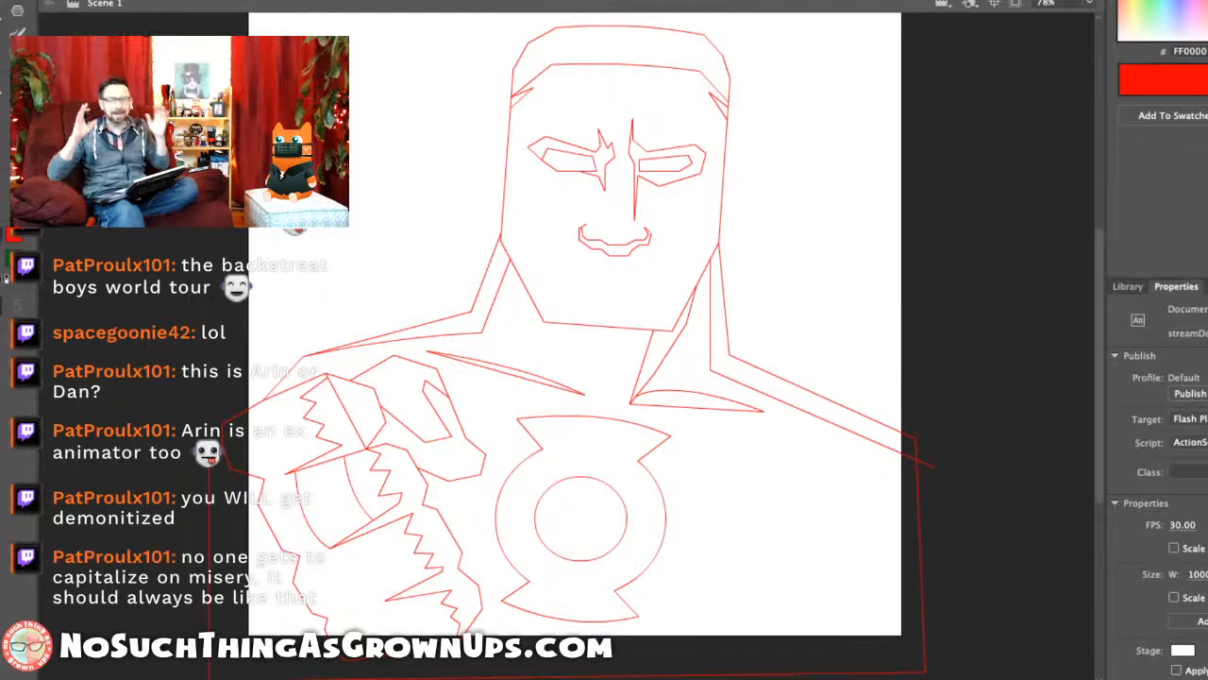